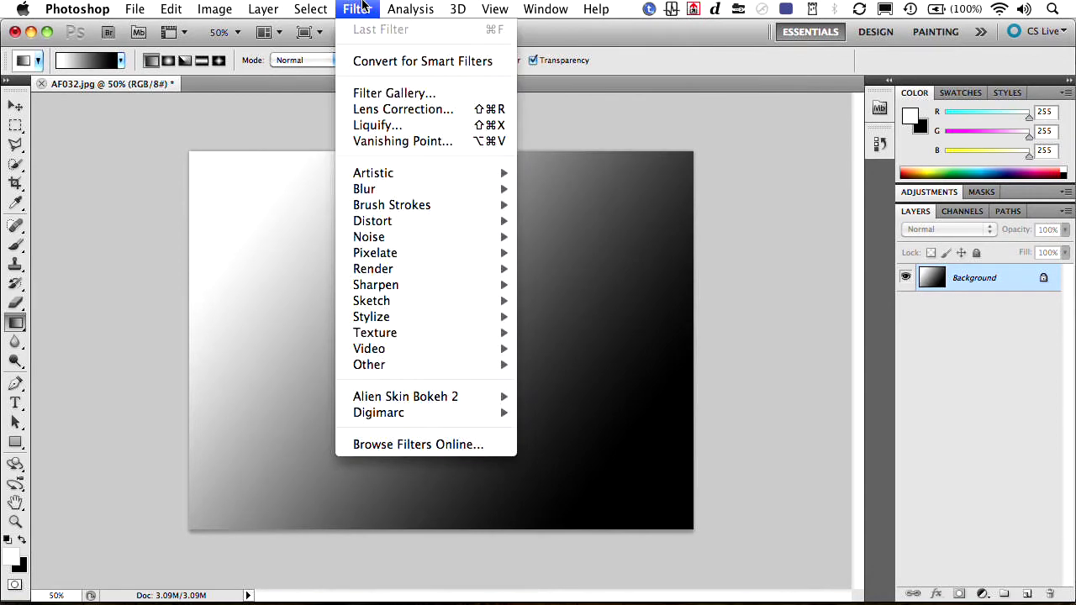
mouse_move(436, 281)
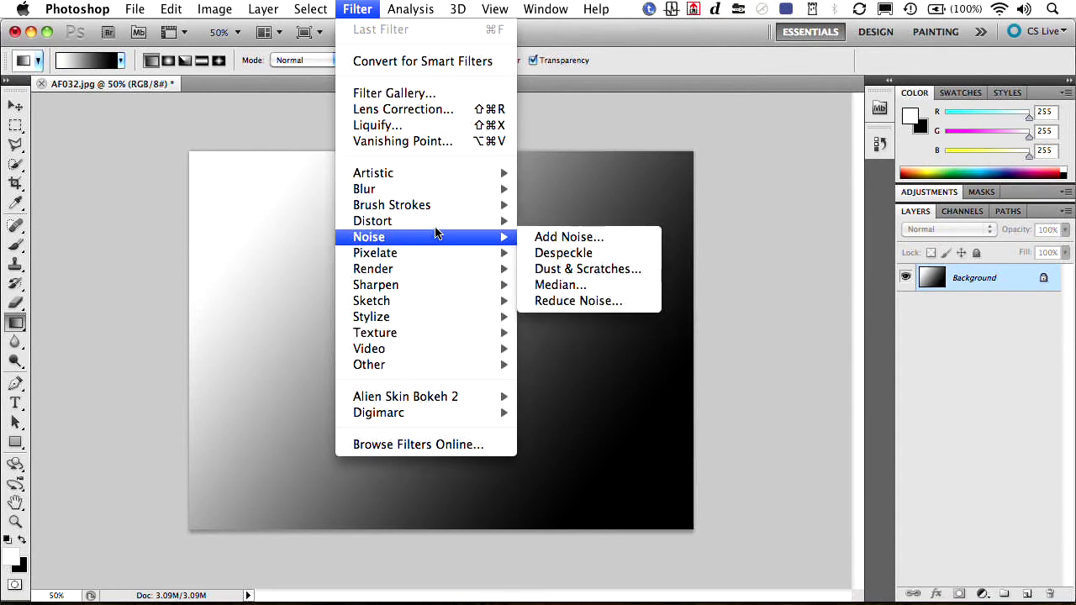
mouse_move(436, 211)
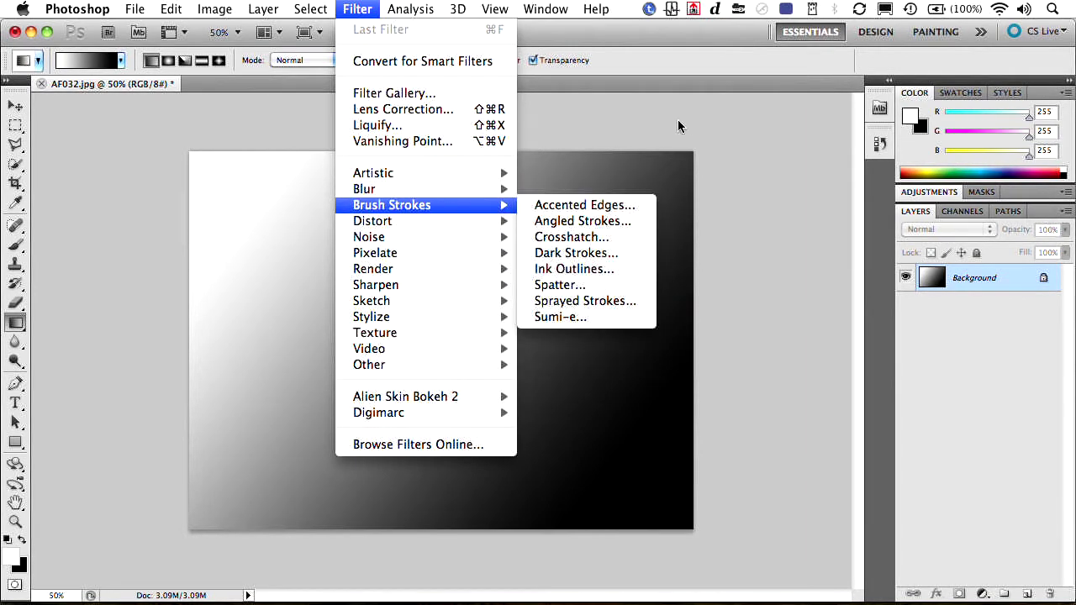
click(761, 128)
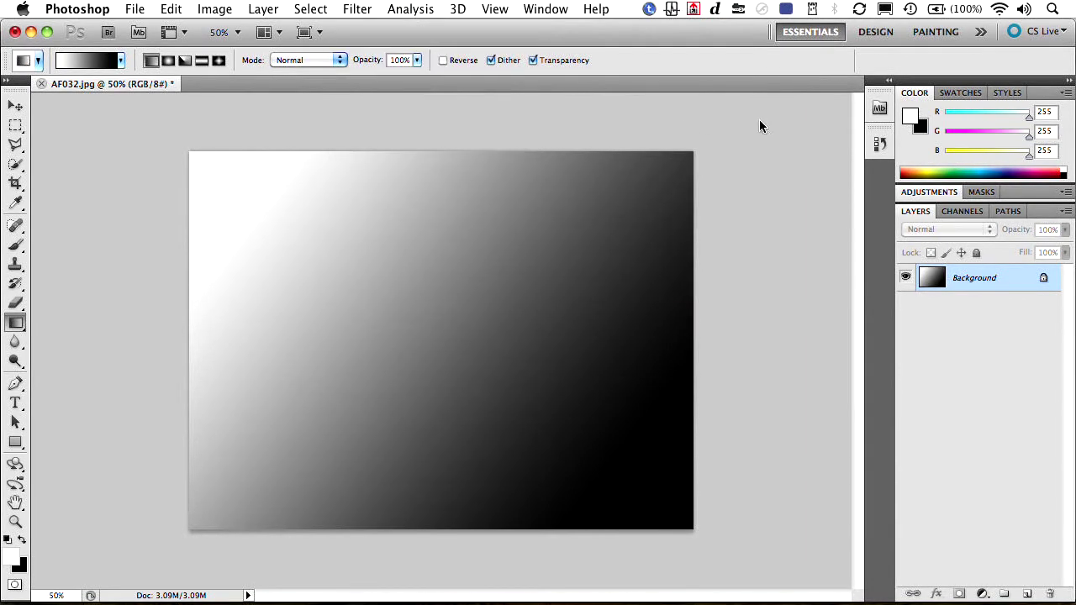
Close AF032.jpg without saving its changes and switch to After Effects.
key(super+w)
key(super+d)
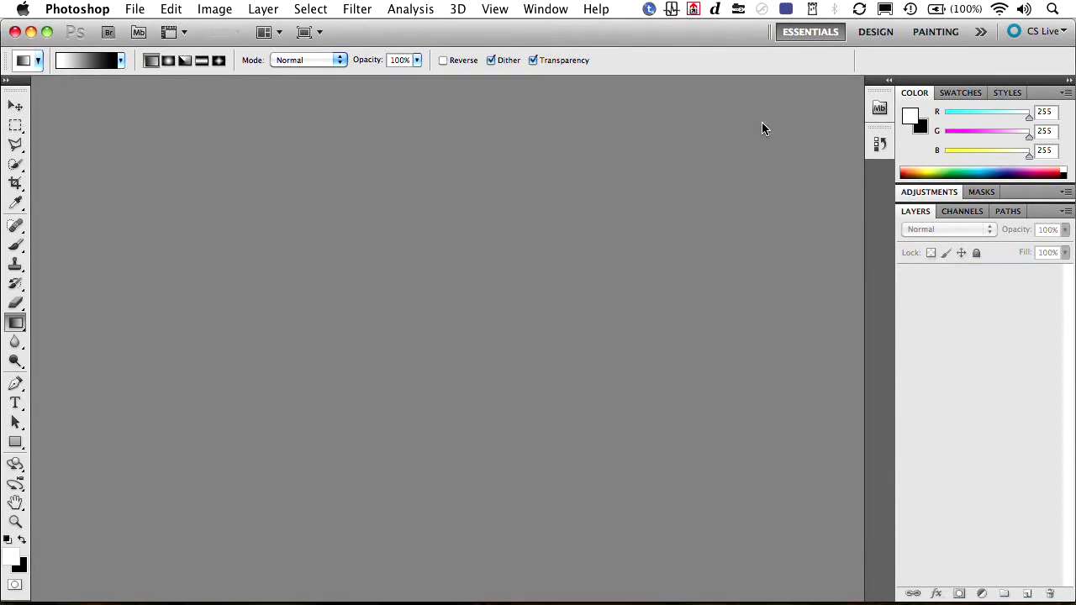
key(super+Tab)
key(super+Tab)
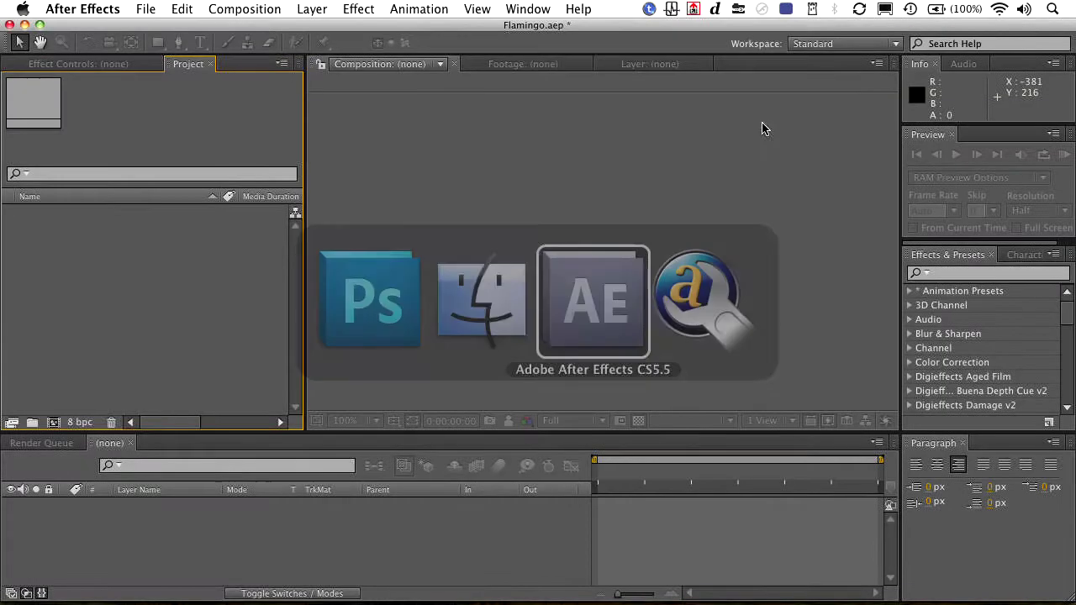
Import all the JPEG files from the Desktop folder COW TUts / 11 Gradient Backgrounds as separate footage items, not as a sequence.
key(super+i)
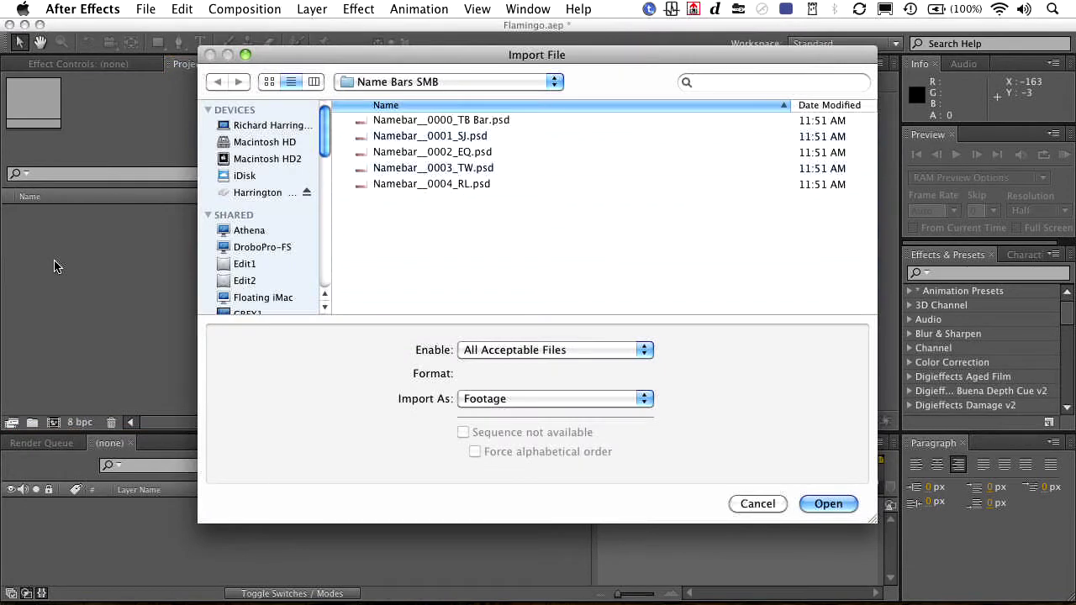
key(super+Up)
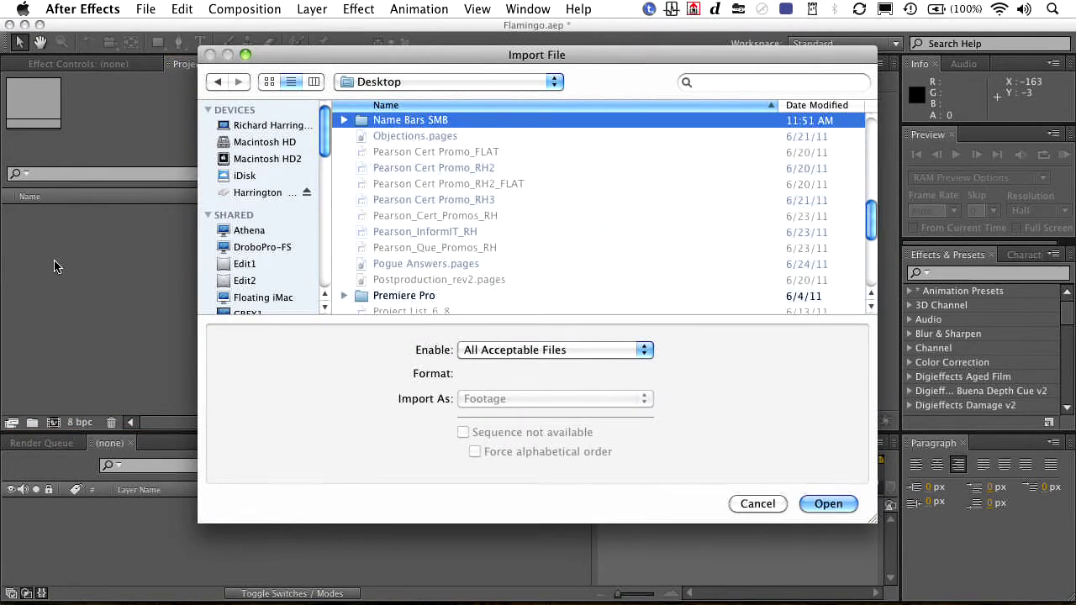
key(c)
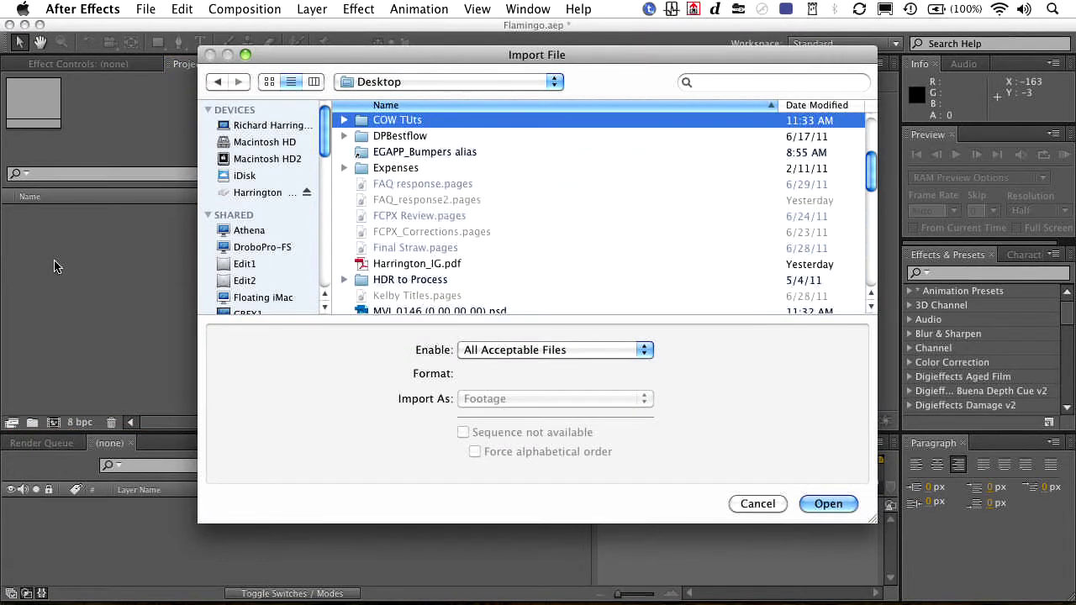
key(super+Down)
key(Down)
key(Down)
key(Down)
key(Down)
key(Down)
key(Down)
key(Down)
key(Down)
key(Down)
key(Down)
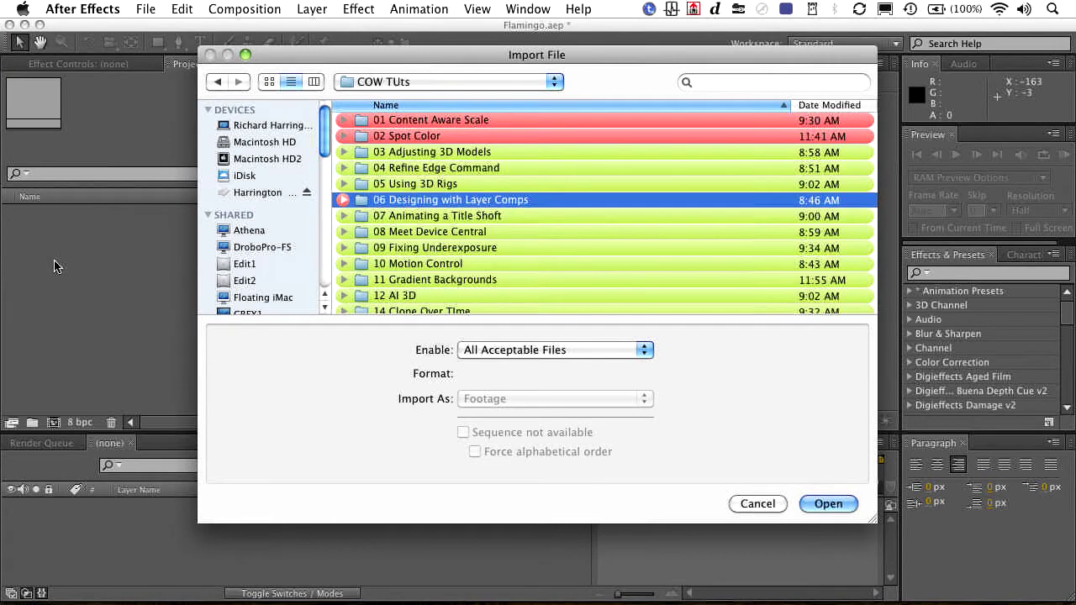
key(super+Down)
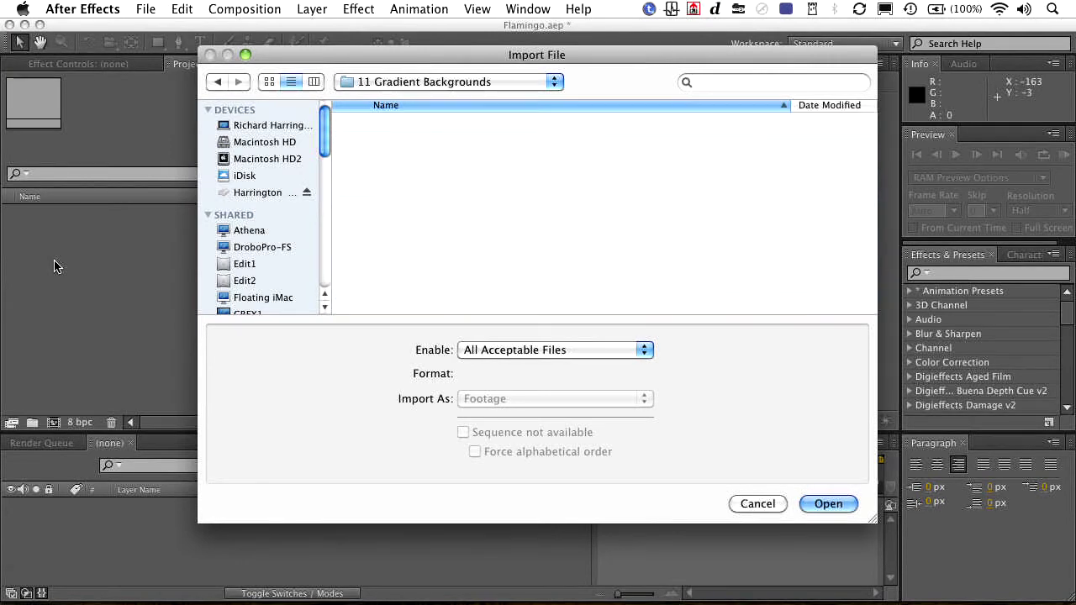
key(super+a)
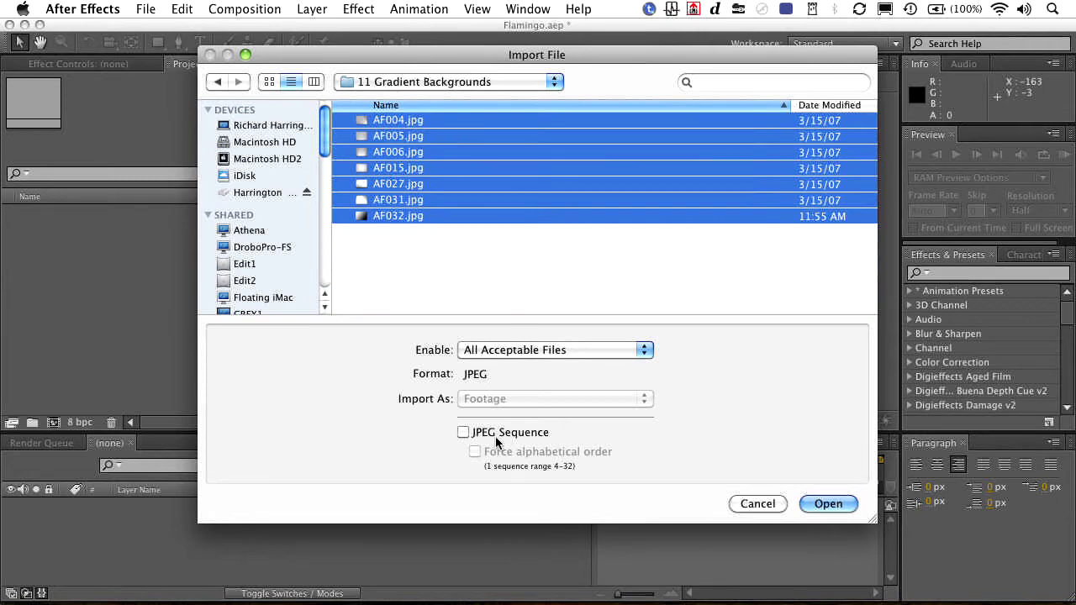
key(Return)
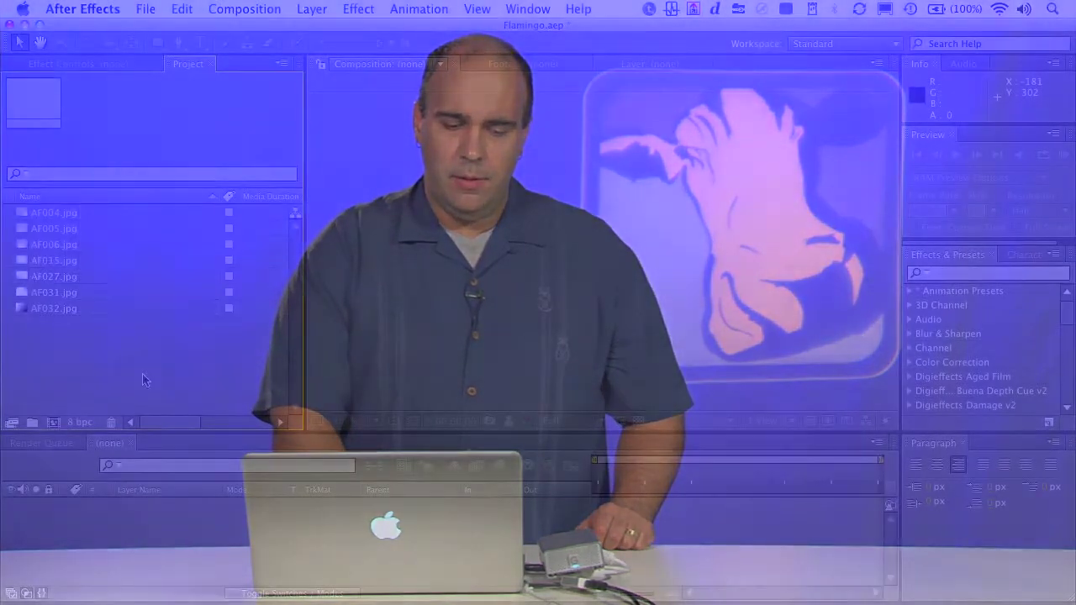
Create a composition with the NTSC DV Widescreen 23.976 preset and a duration of 0:00:36:00.
click(54, 423)
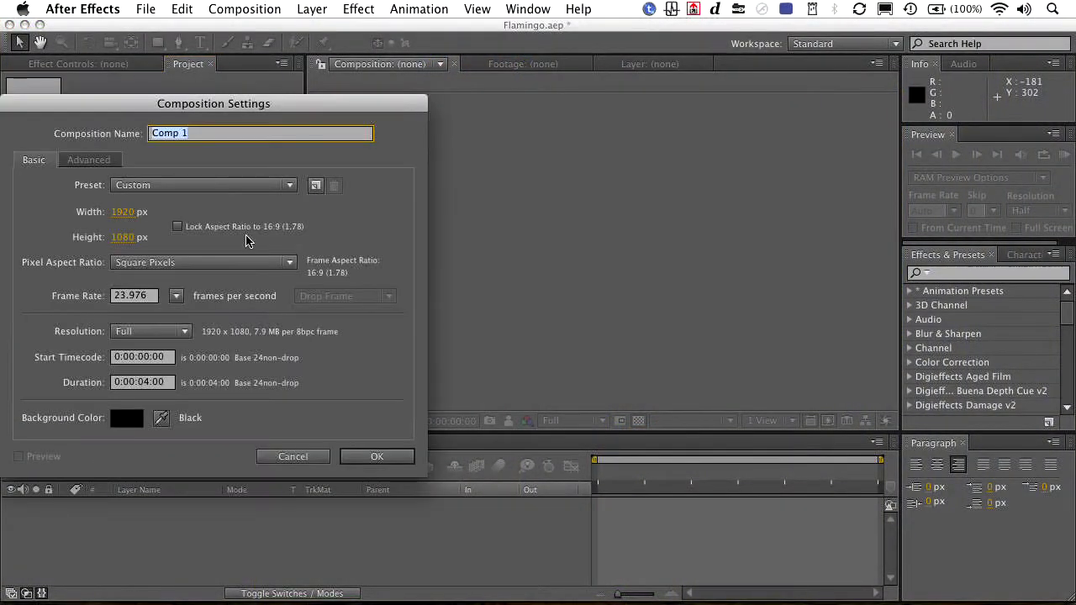
click(242, 186)
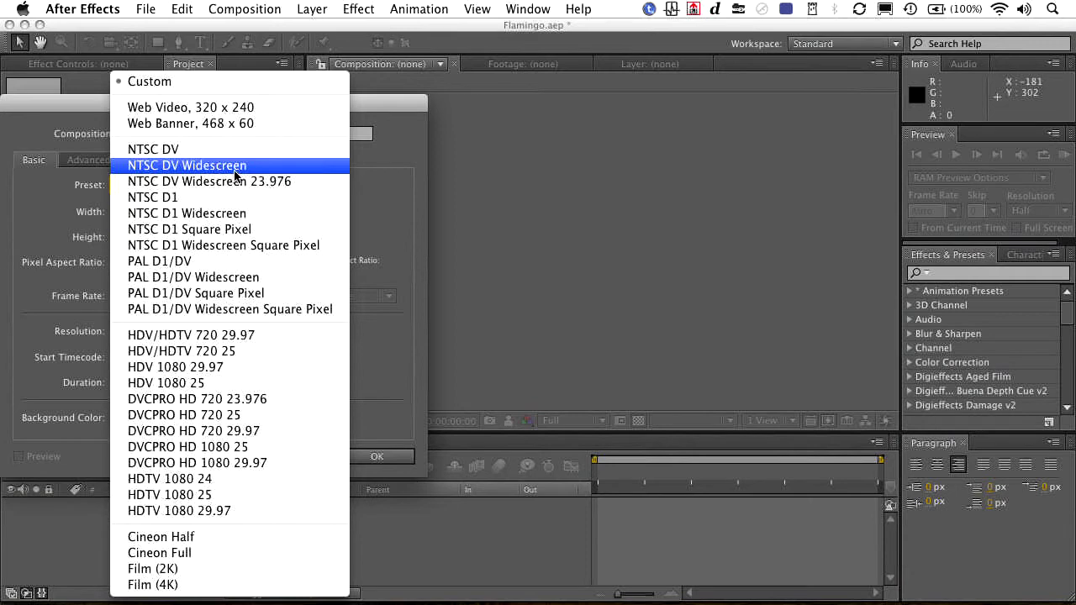
click(236, 173)
click(233, 184)
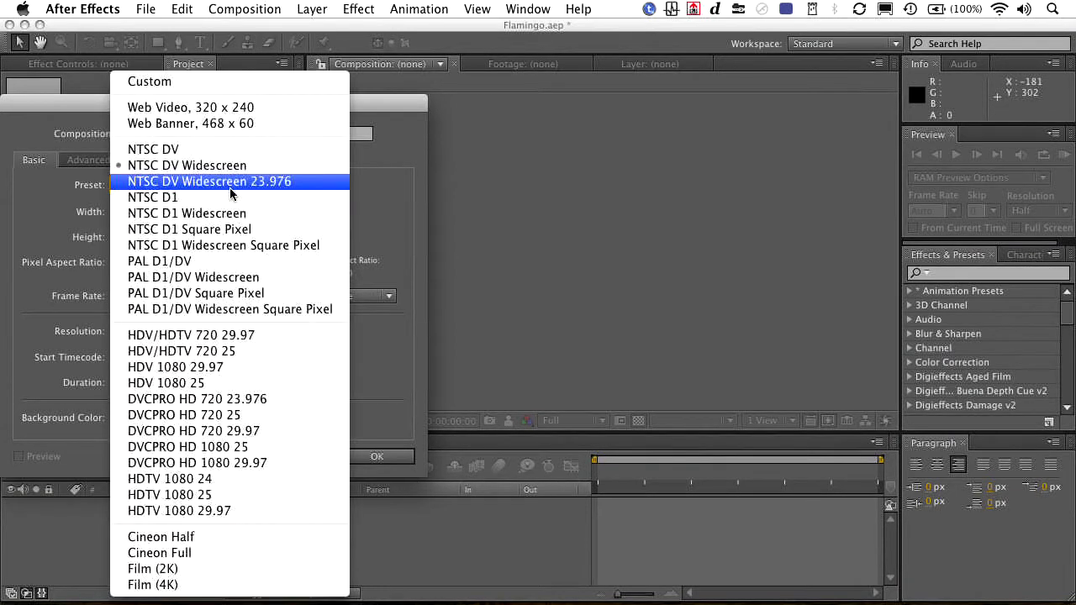
click(230, 185)
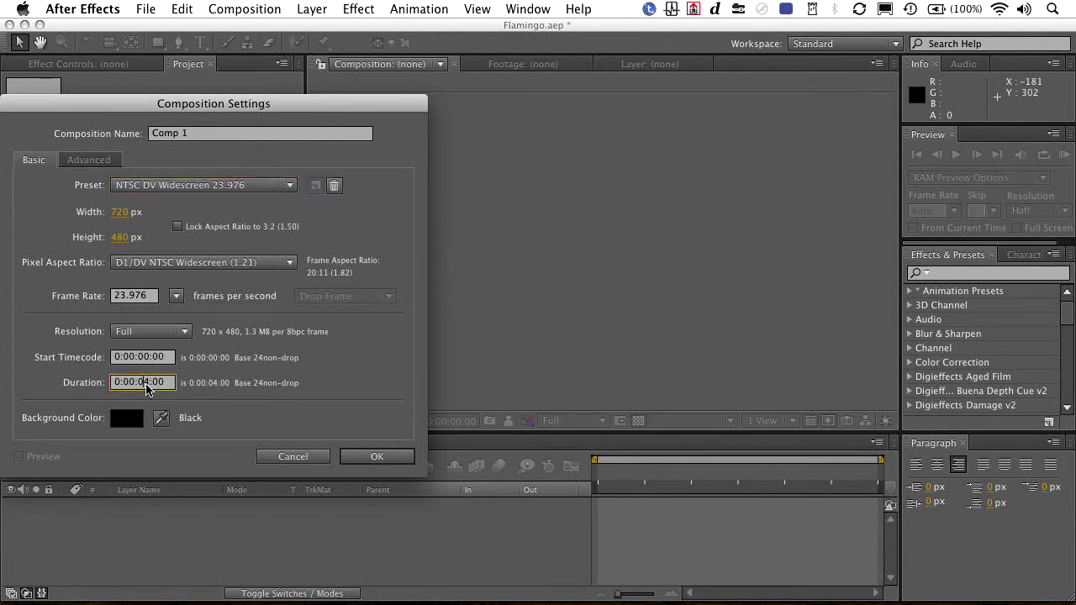
click(146, 383)
text(36)
key(Return)
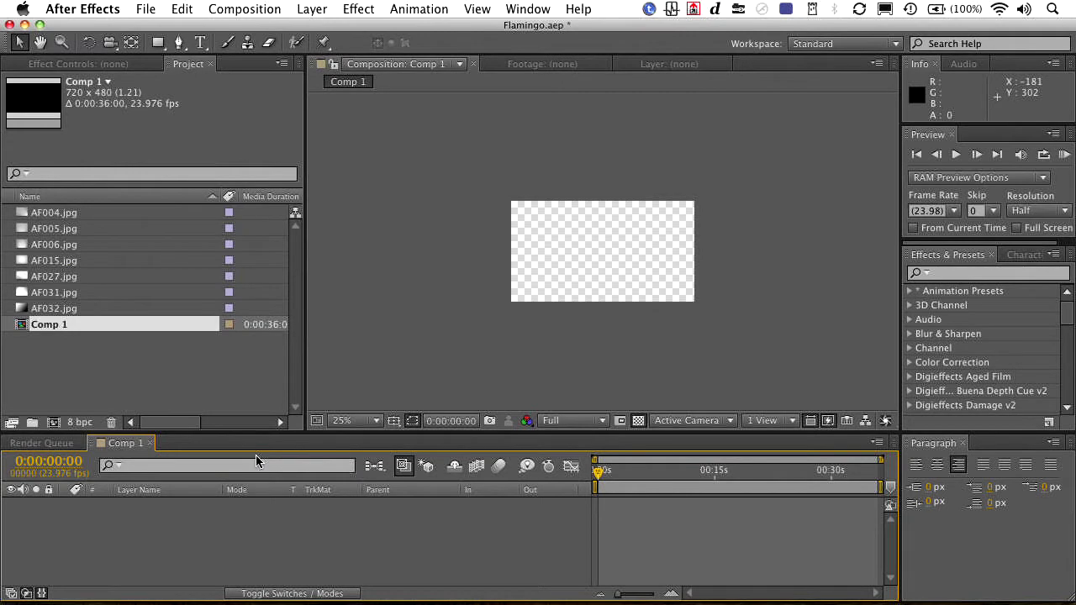
Add all the imported JPEG files as layers to the Comp 1 timeline.
drag(9, 314, 32, 216)
drag(35, 257, 80, 538)
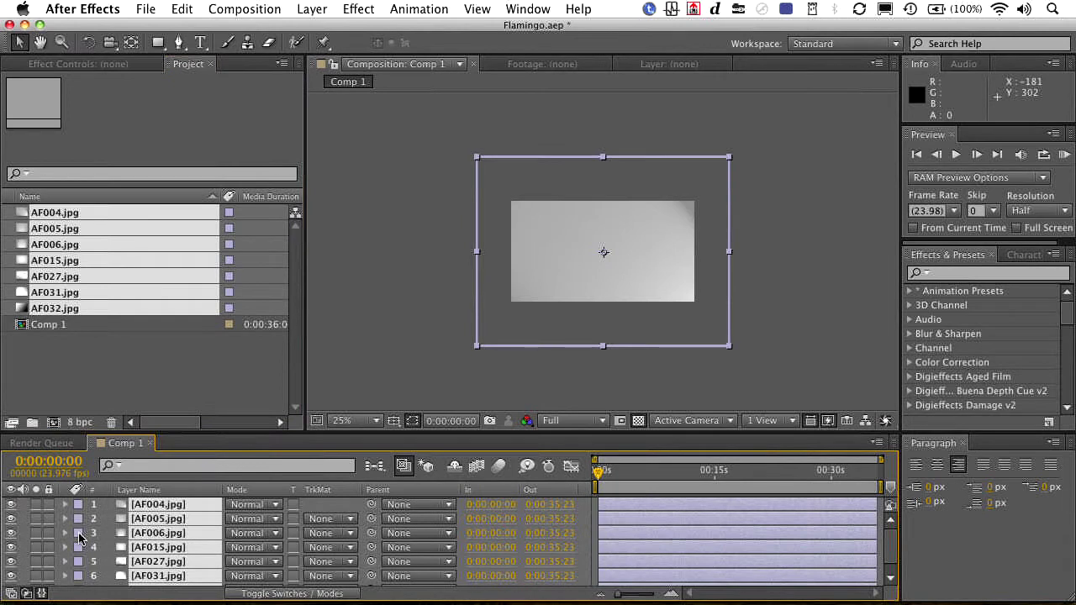
key(period)
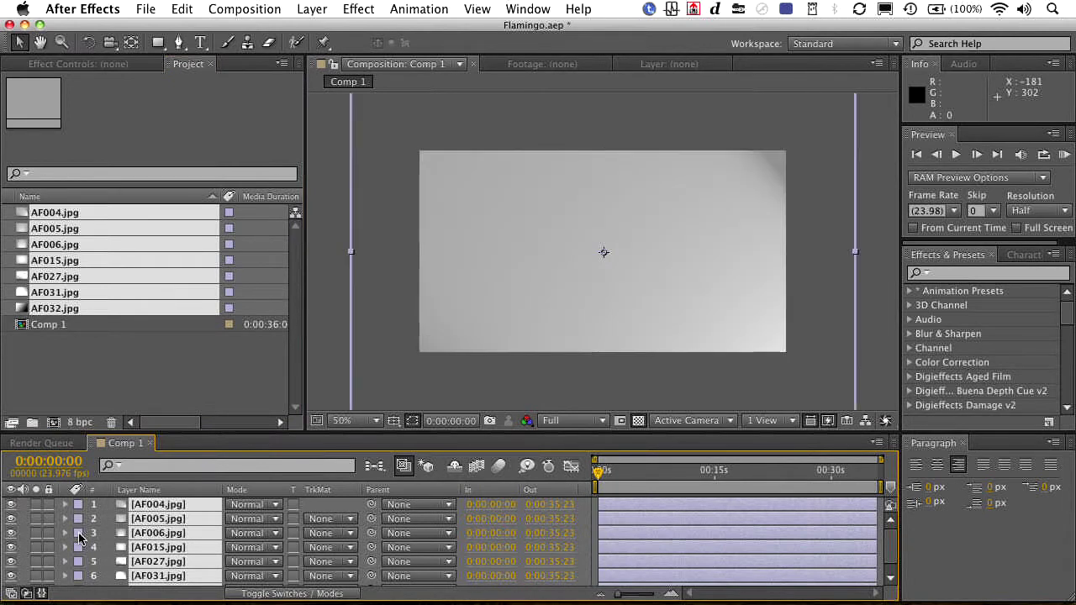
Hide every layer in Comp 1 except AF032.jpg, and select that layer.
drag(9, 509, 13, 565)
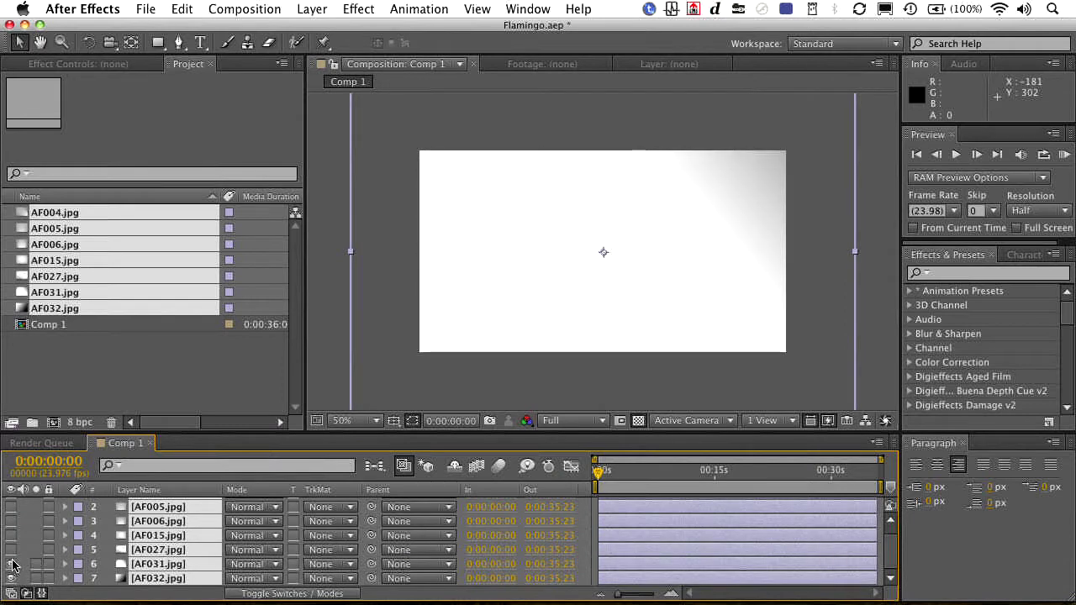
click(10, 565)
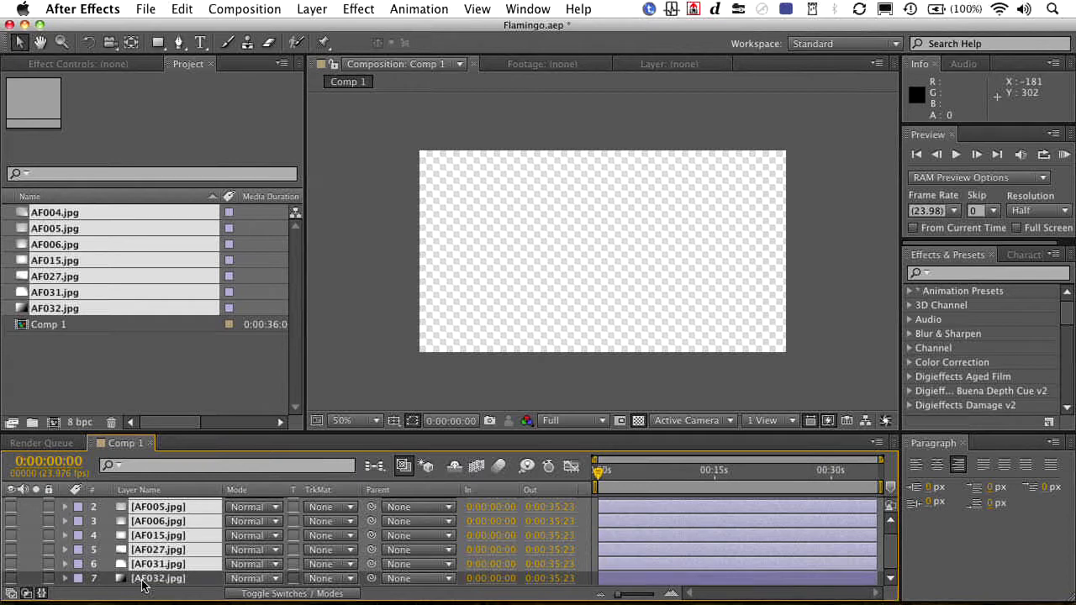
click(143, 580)
click(11, 579)
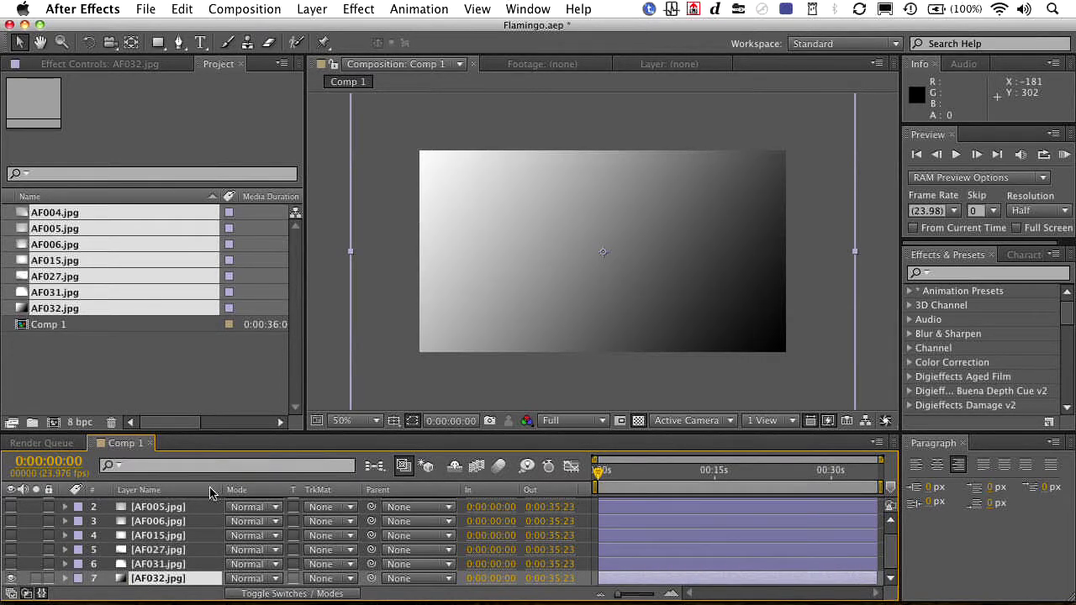
Keyframe Anchor Point and Scale of the AF032.jpg layer at 0:00:00:00, with the anchor point set to 750, 650.
drag(217, 431, 217, 366)
key(s)
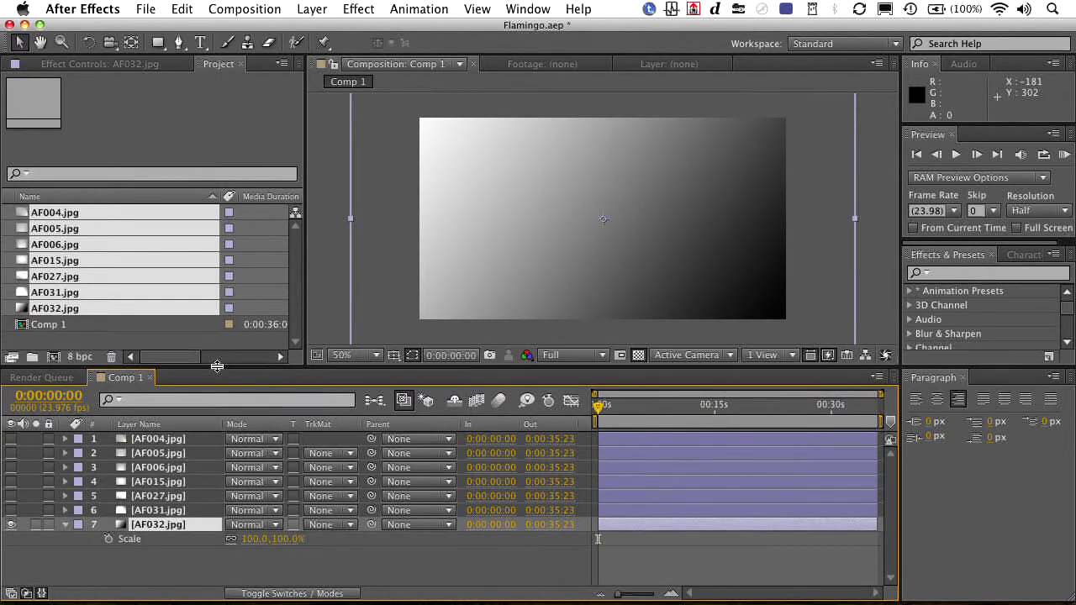
key(shift+a)
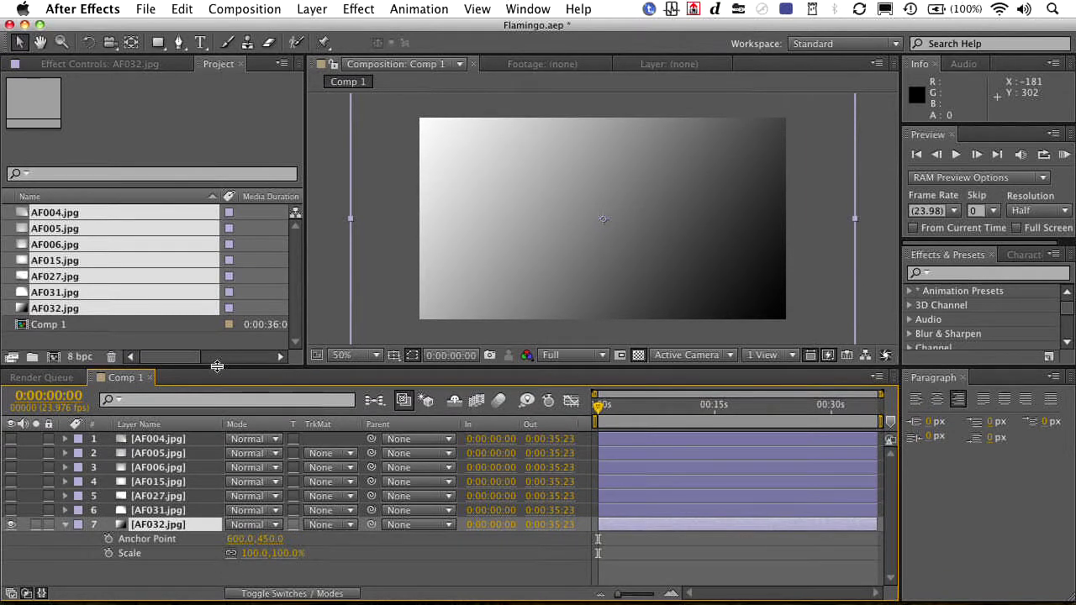
click(108, 539)
click(108, 554)
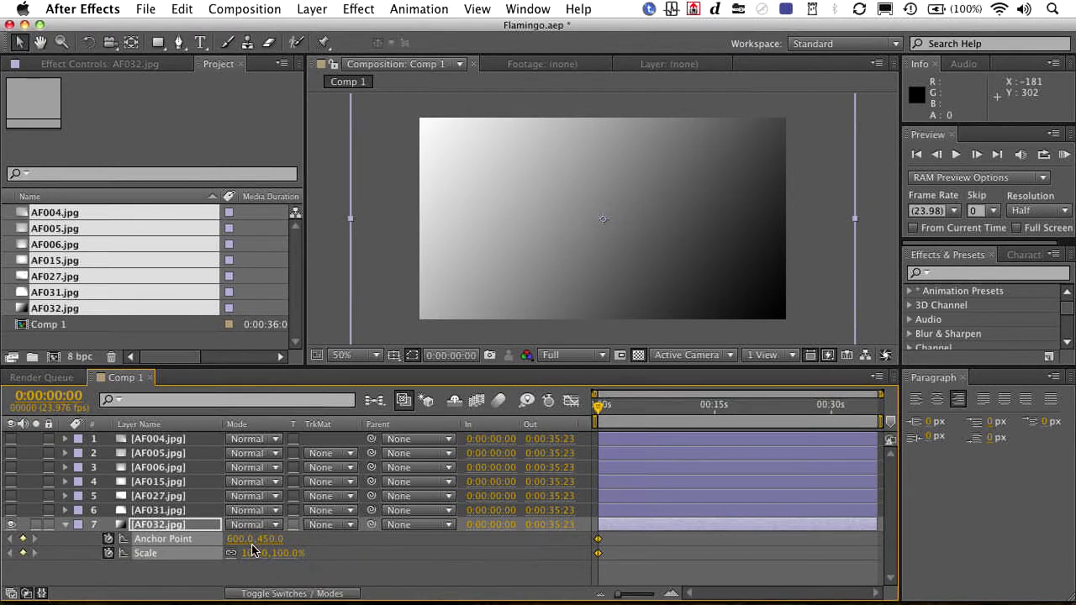
drag(242, 539, 296, 533)
Set AF032.jpg's anchor point to 450, 250 and scale to 220% at the composition's last frame, and run a RAM preview.
key(End)
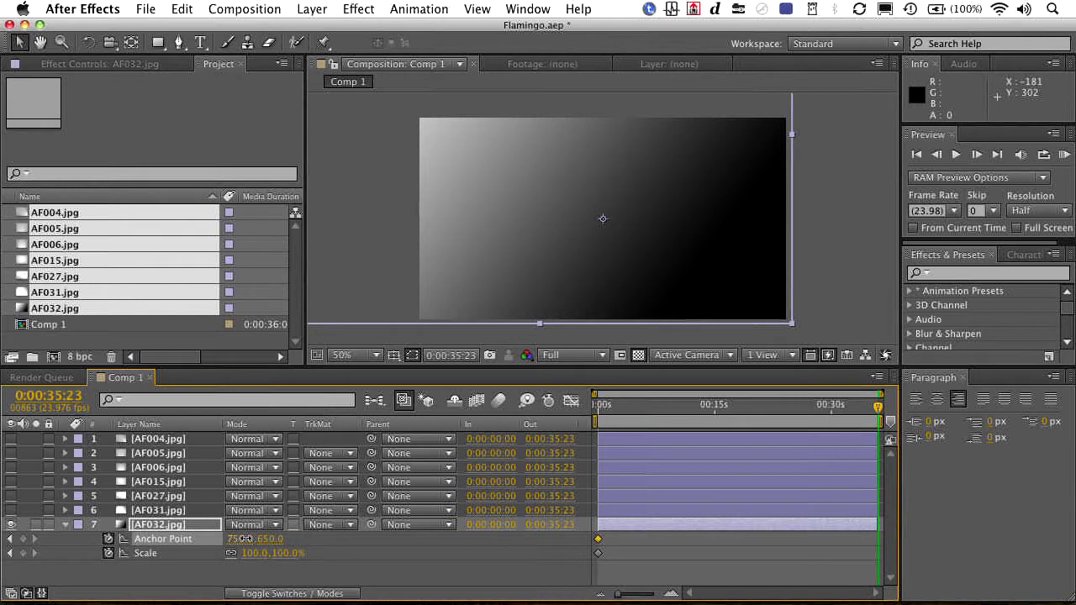
drag(244, 539, 262, 556)
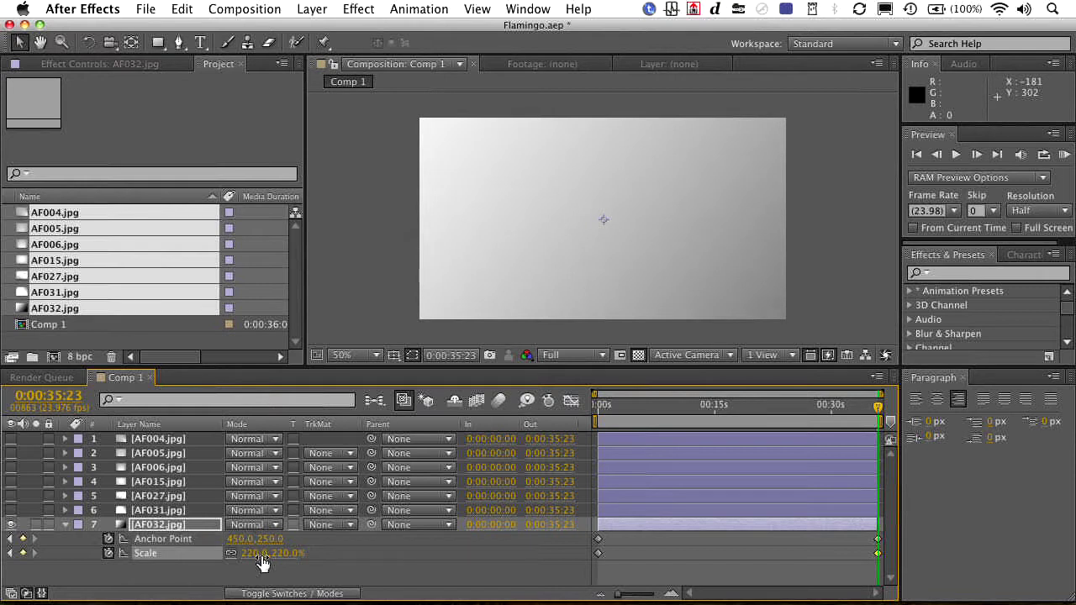
click(1063, 156)
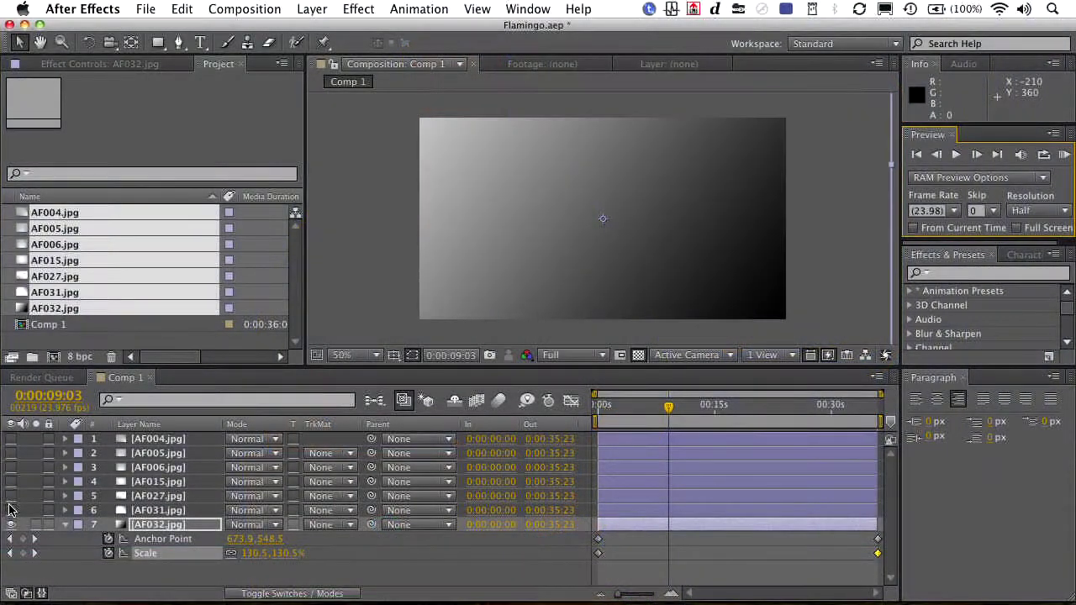
Show the AF031.jpg layer and delete it from the composition.
click(11, 510)
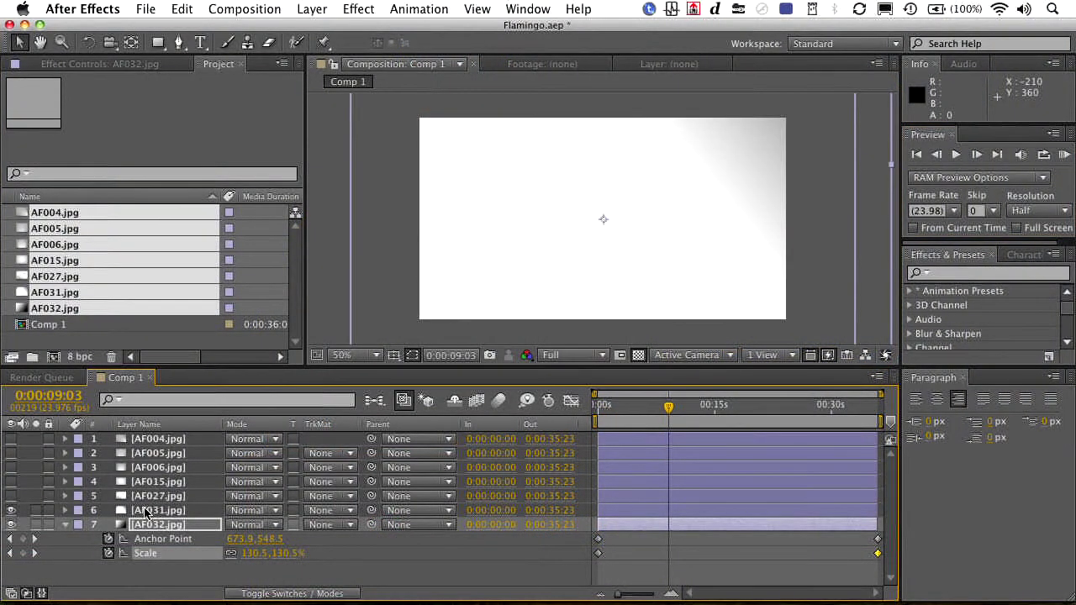
click(146, 512)
key(Delete)
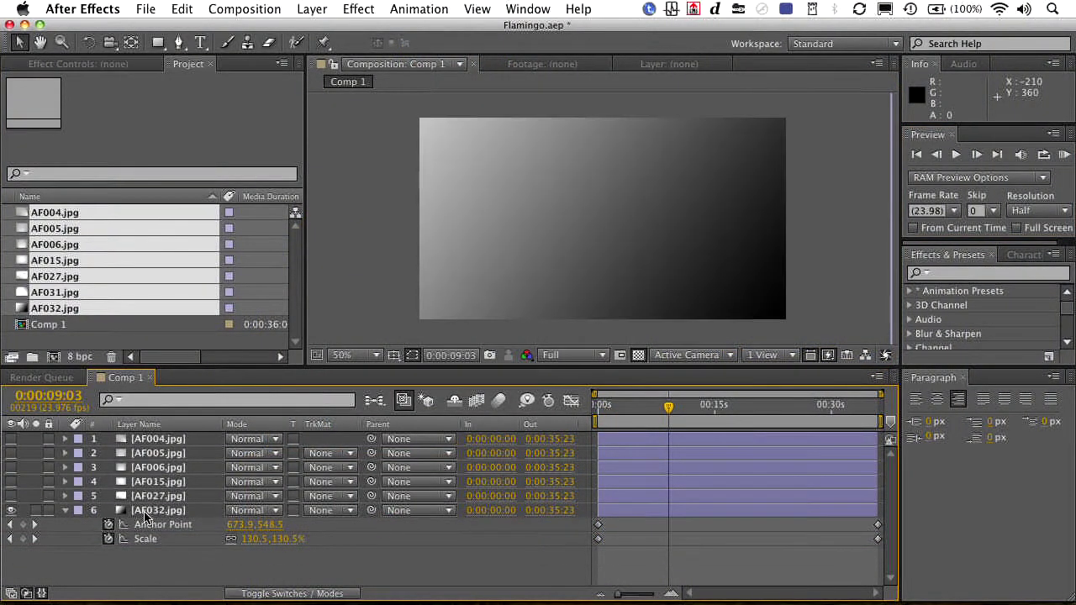
Show the AF027.jpg layer, reveal its Anchor Point and Scale properties, and set its scale to 168%.
click(10, 497)
click(160, 498)
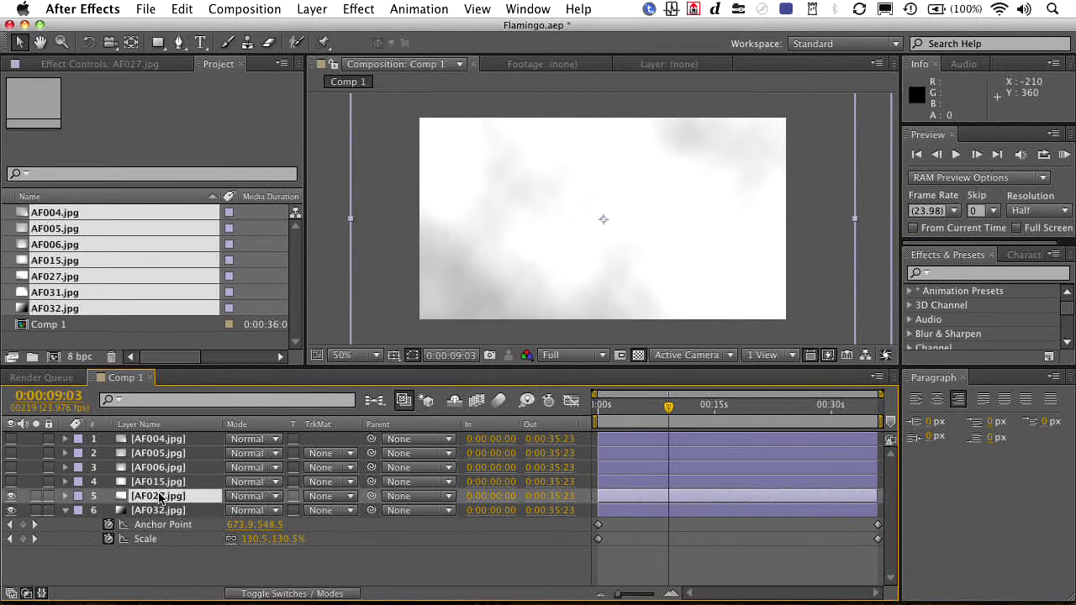
key(s)
key(shift+a)
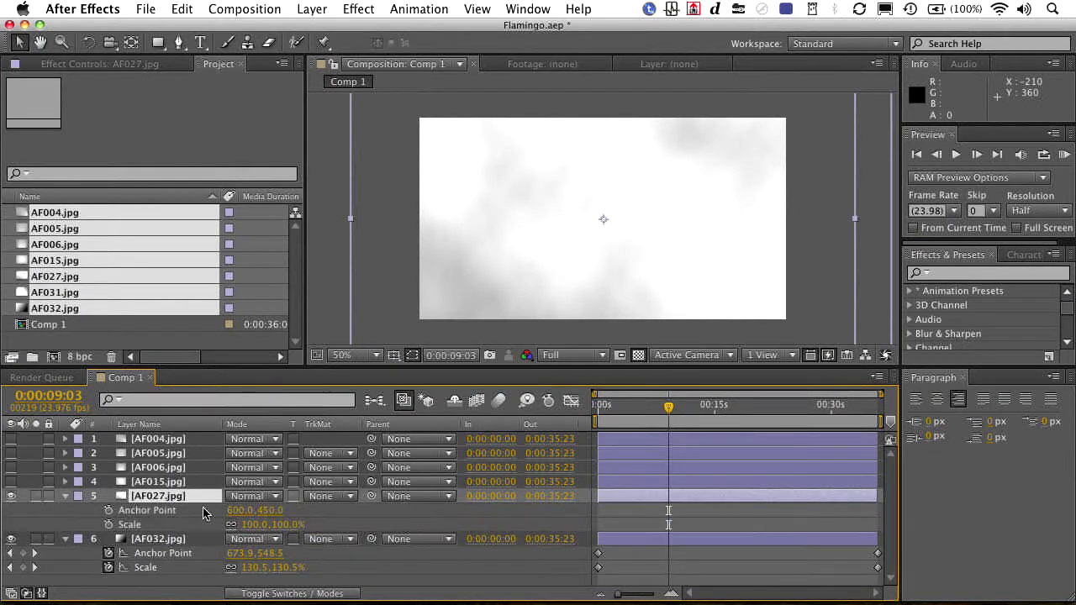
drag(250, 525, 304, 527)
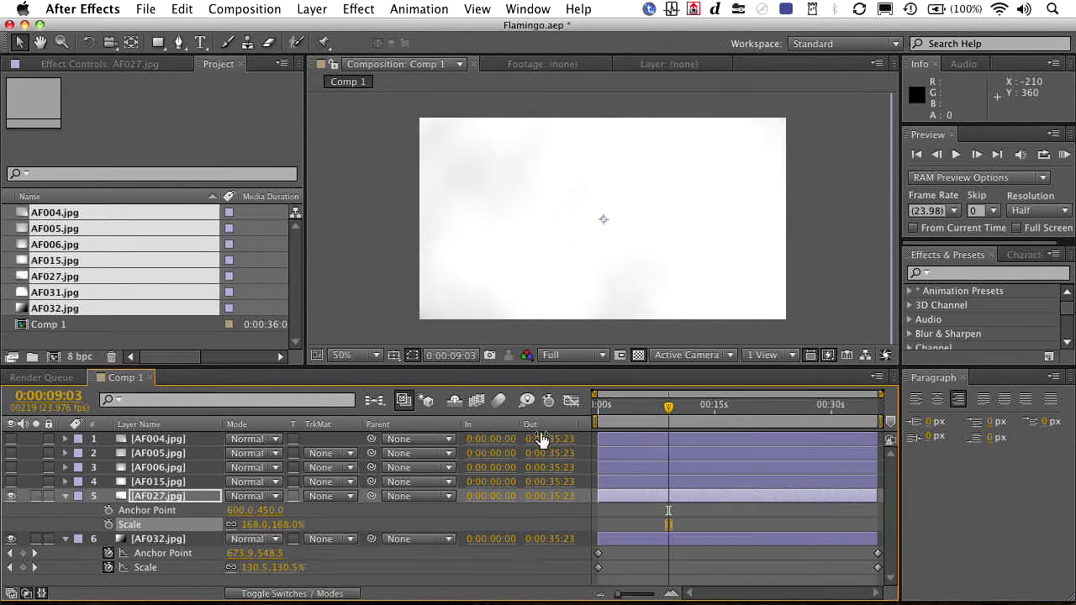
Add starting keyframes for Anchor Point and Scale on the AF027.jpg layer at 0:00:00:00.
click(598, 415)
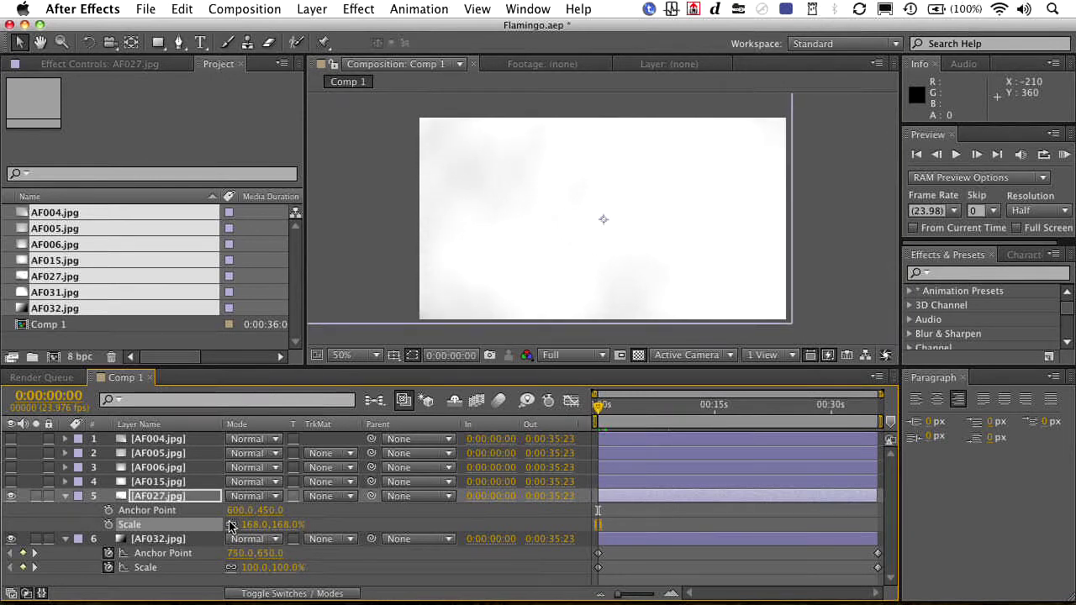
click(107, 510)
click(108, 525)
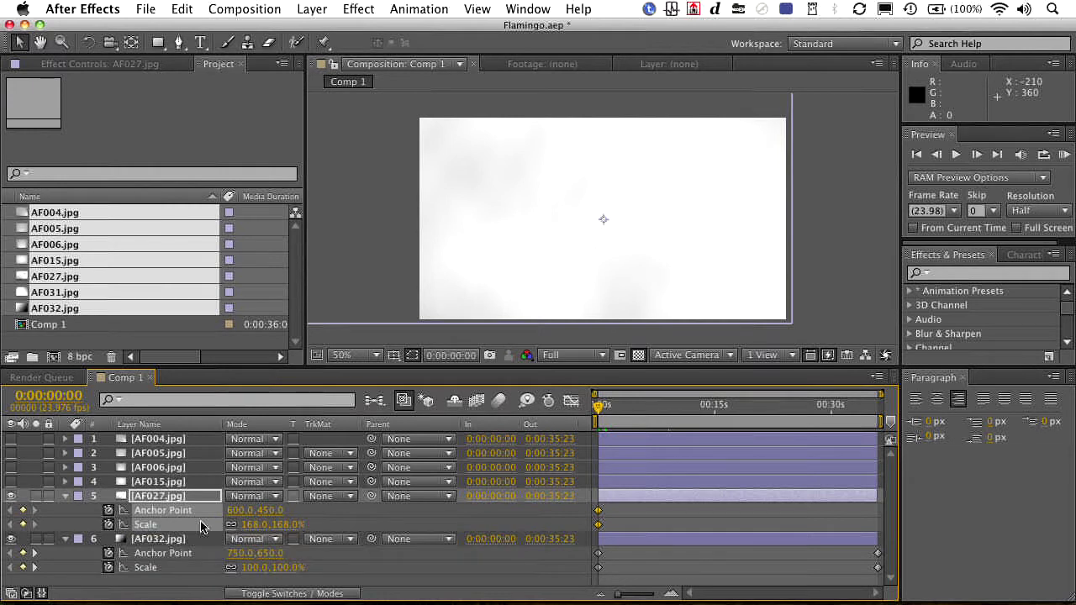
Set AF027.jpg's starting anchor point to 270, 450, keyframe anchor point 980, 220 and scale 218% at the last frame, and run a RAM preview.
drag(243, 510, 213, 510)
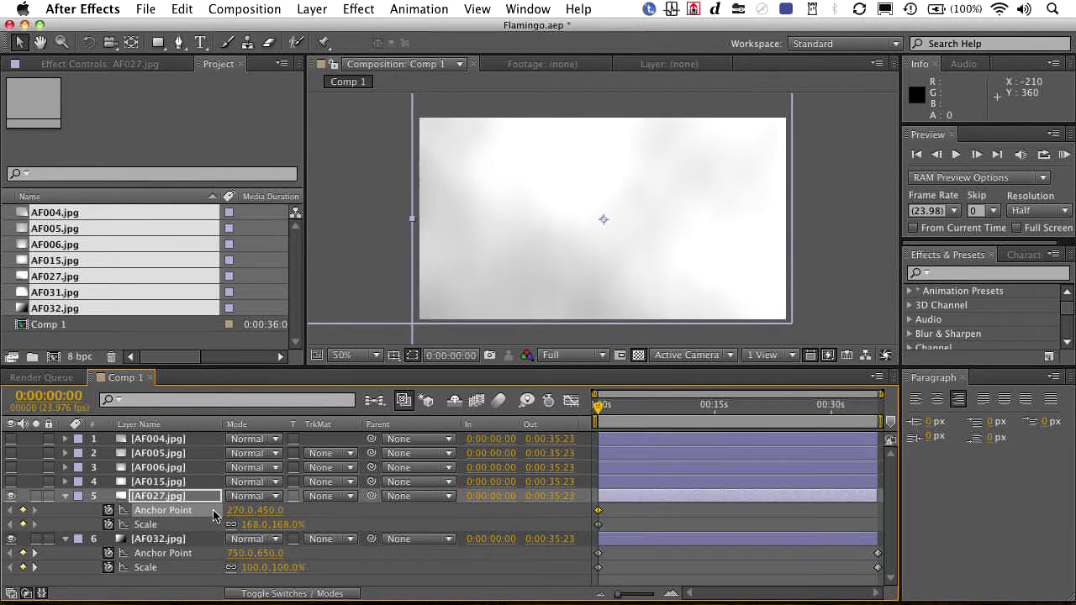
key(End)
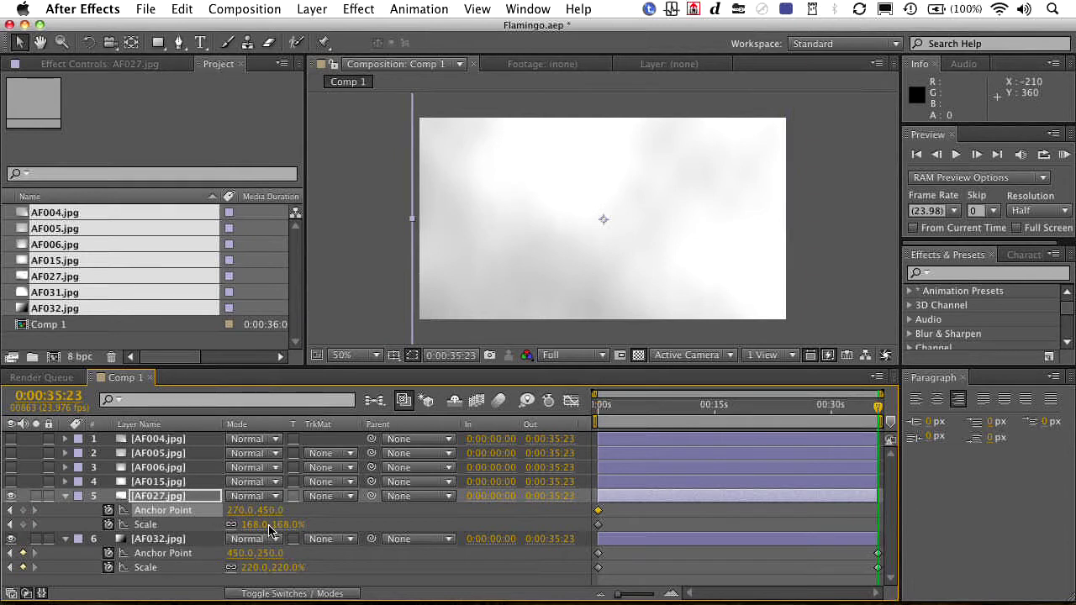
mouse_move(269, 526)
mouse_down()
mouse_move(299, 525)
mouse_move(260, 510)
mouse_move(308, 513)
mouse_move(256, 511)
mouse_up()
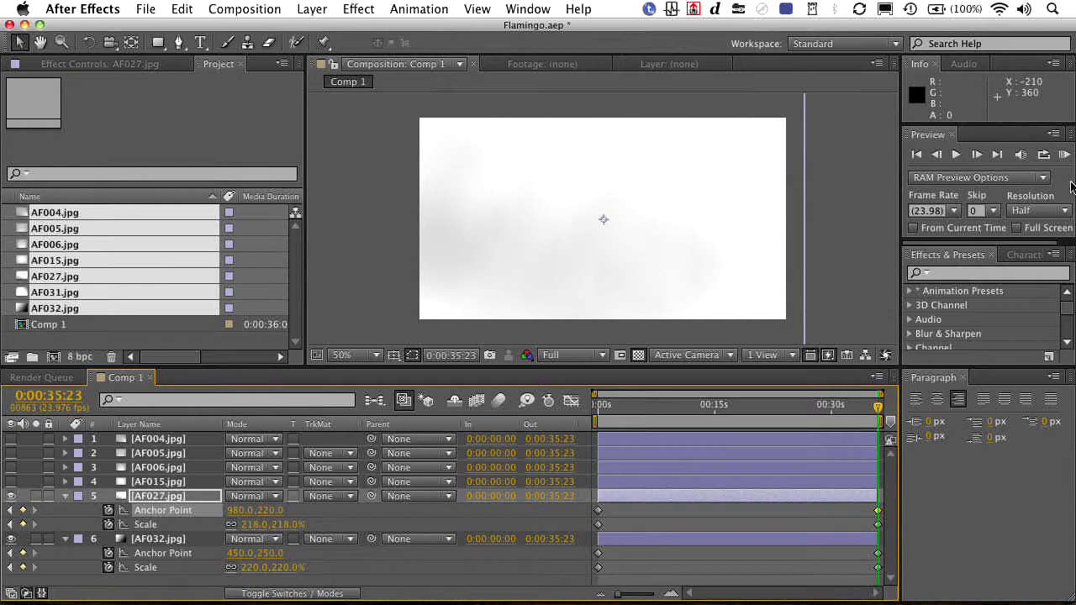
click(1064, 156)
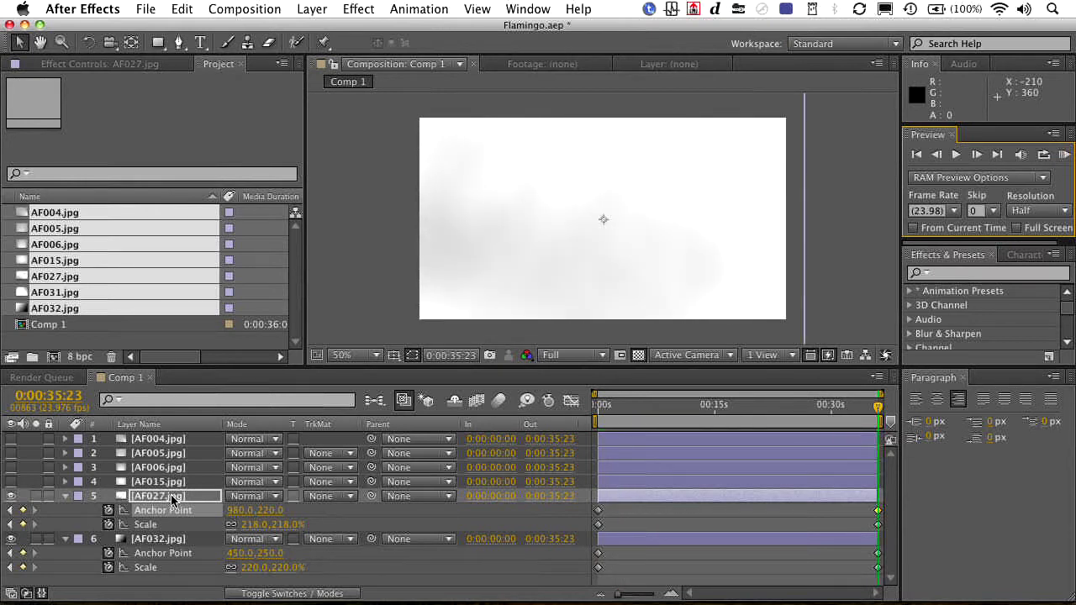
Cycle the AF027.jpg layer through successive blending modes to compare how it combines with the AF032.jpg gradient beneath.
key(shift+equal)
key(shift+equal)
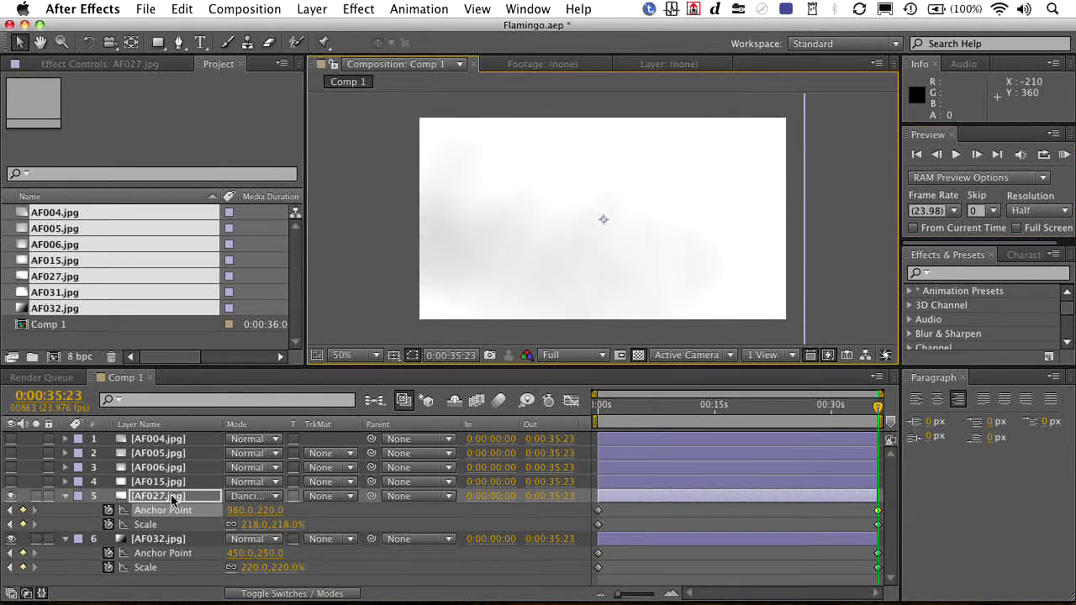
key(shift+equal)
key(shift+equal)
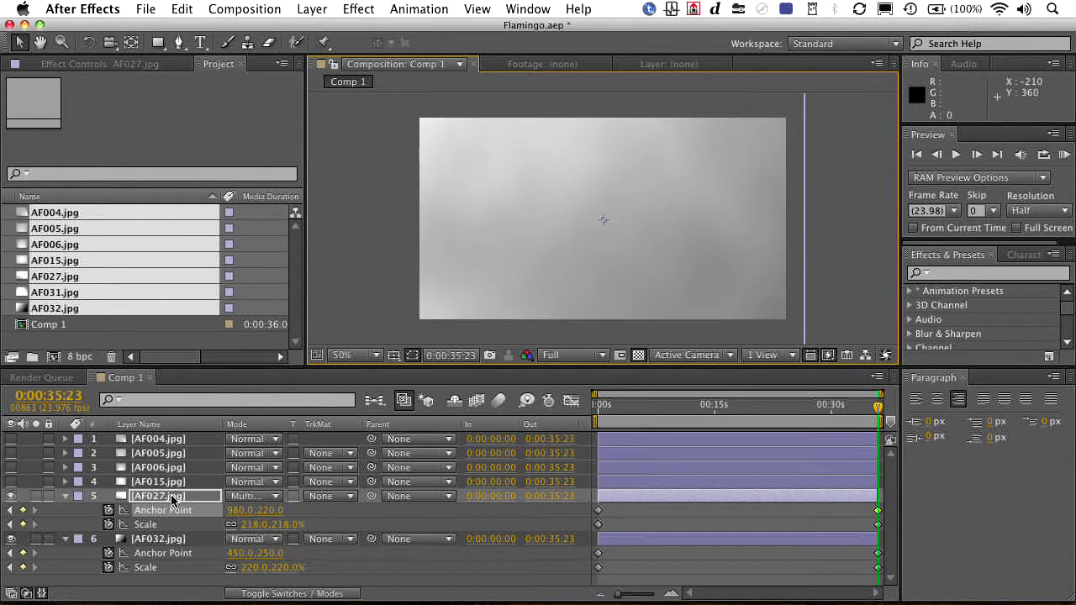
key(shift+equal)
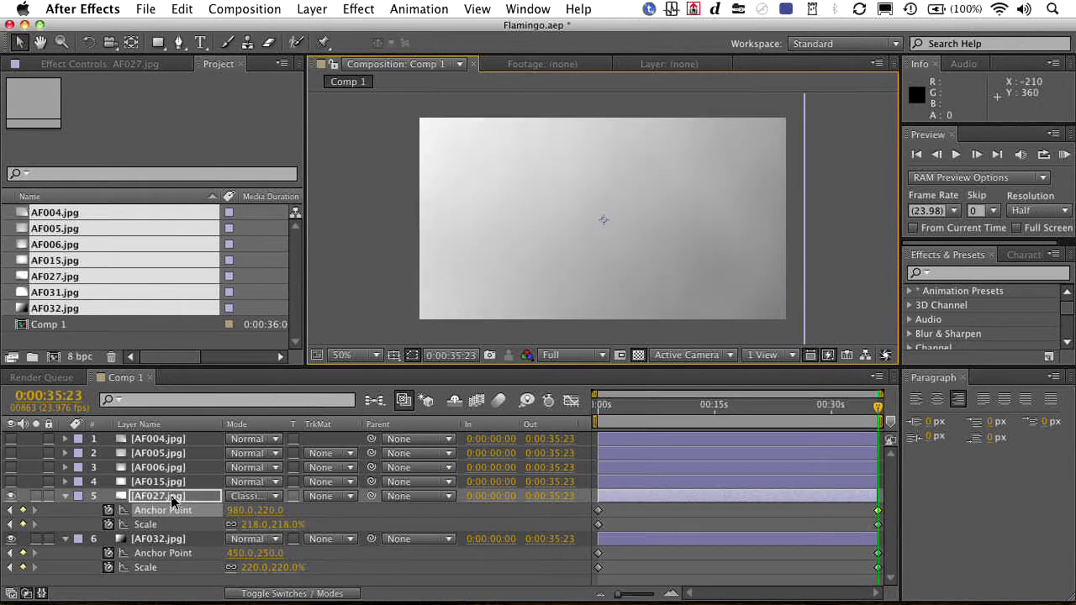
key(shift+equal)
key(shift+equal)
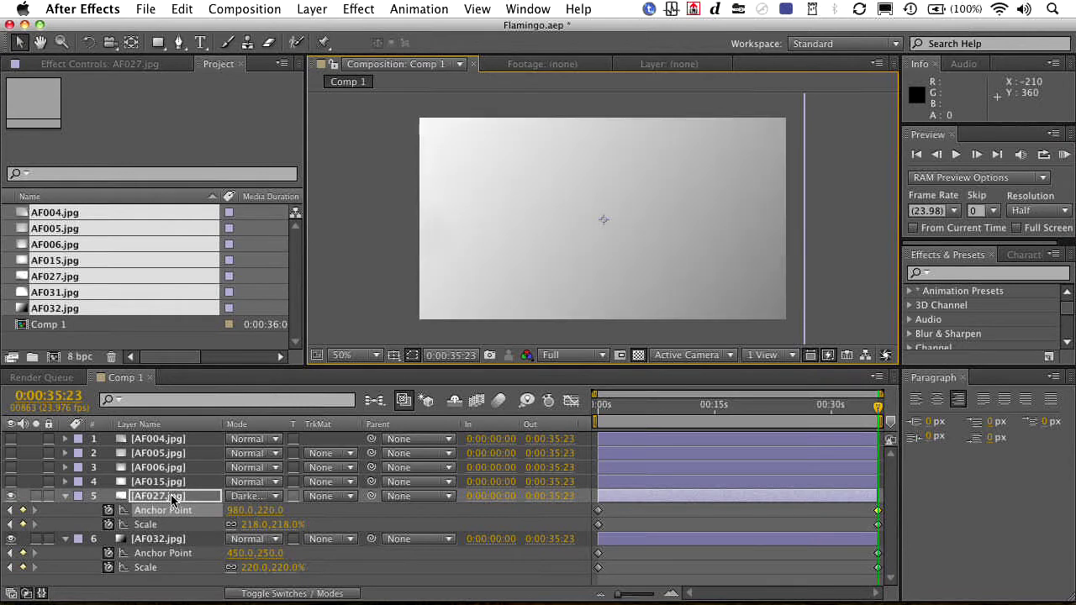
key(shift+minus)
key(shift+minus)
key(shift+minus)
Set the AF027.jpg layer's blending mode to Multiply and check the animation with a RAM preview.
click(276, 498)
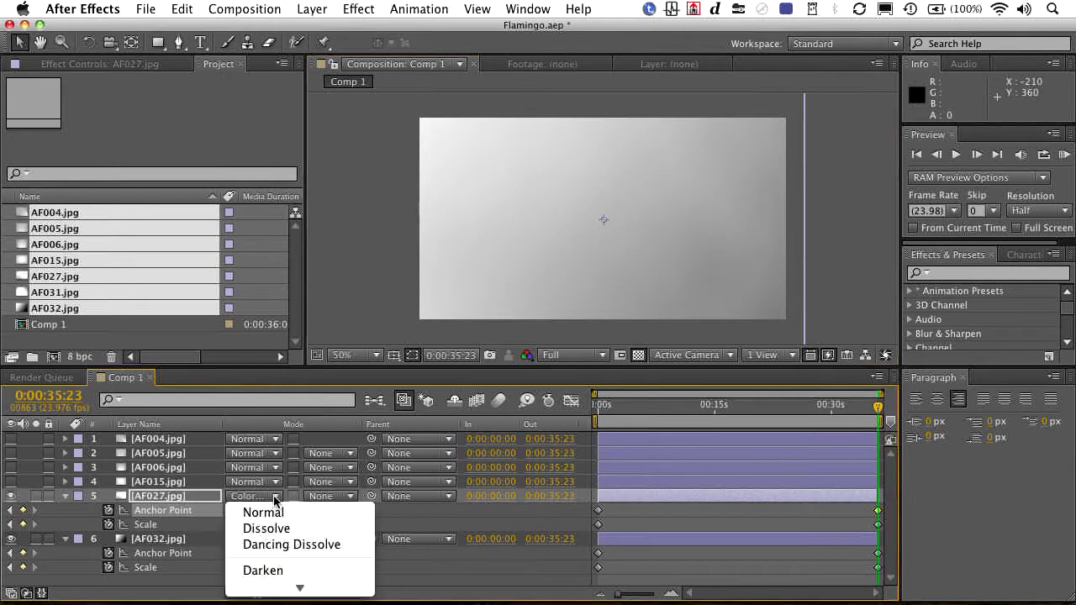
click(267, 459)
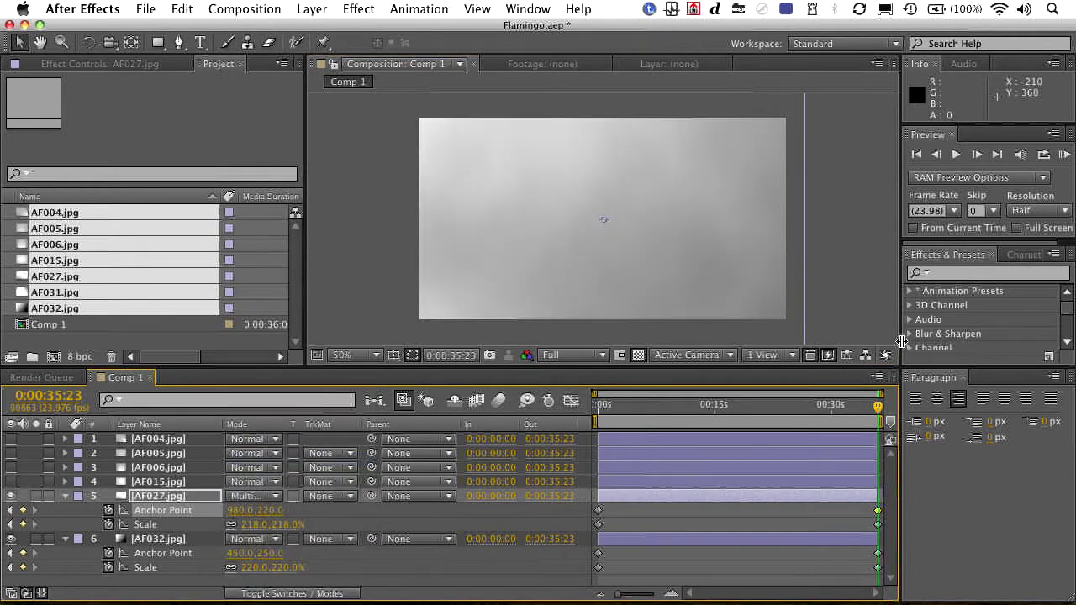
click(1065, 155)
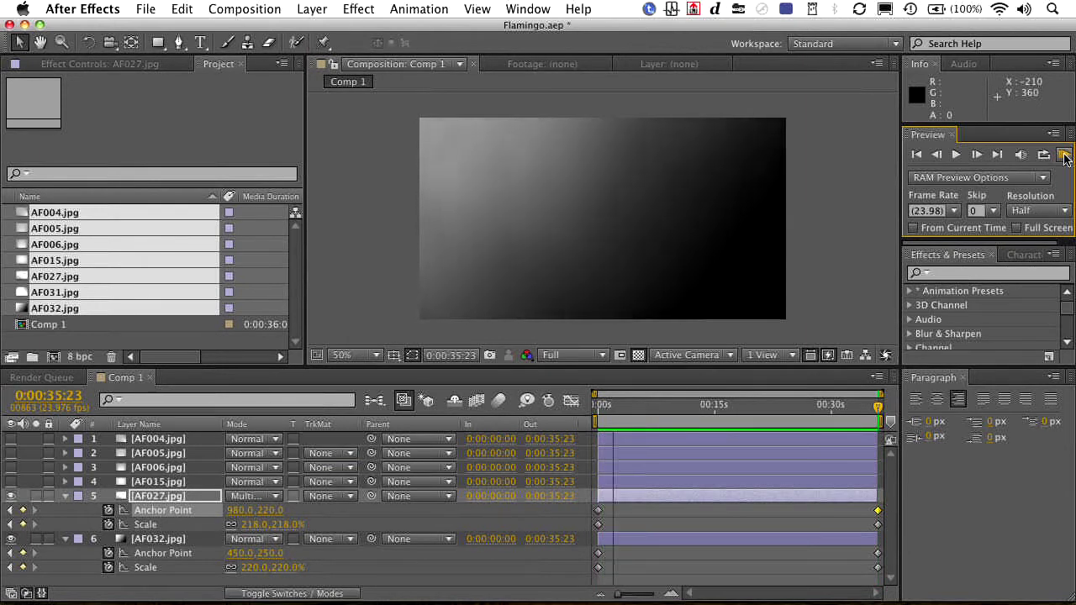
click(1065, 158)
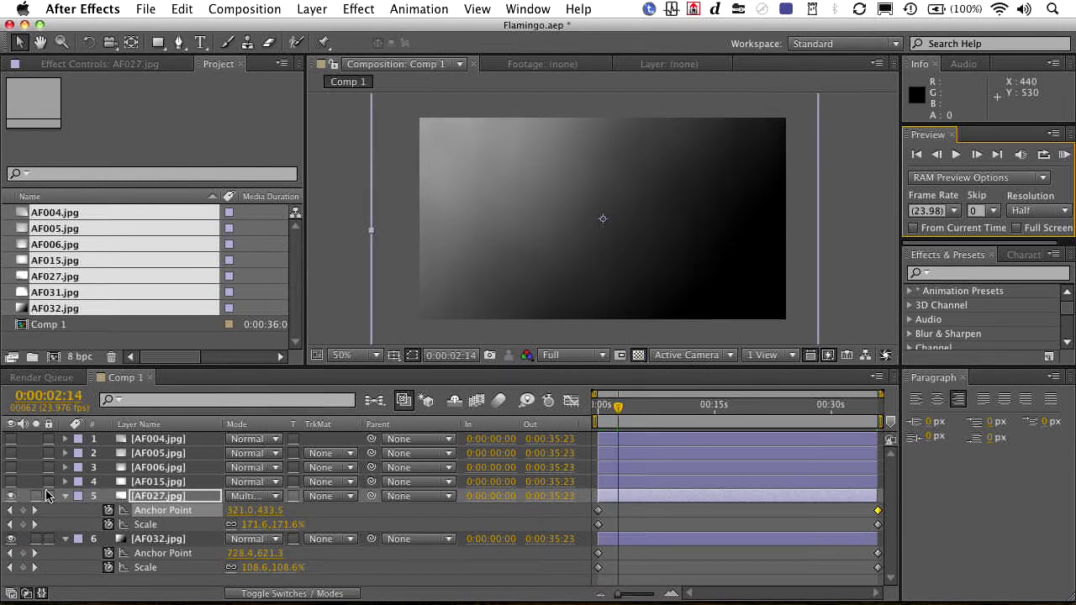
Show the AF015.jpg and AF006.jpg layers in turn and delete both from the composition.
click(12, 482)
click(127, 482)
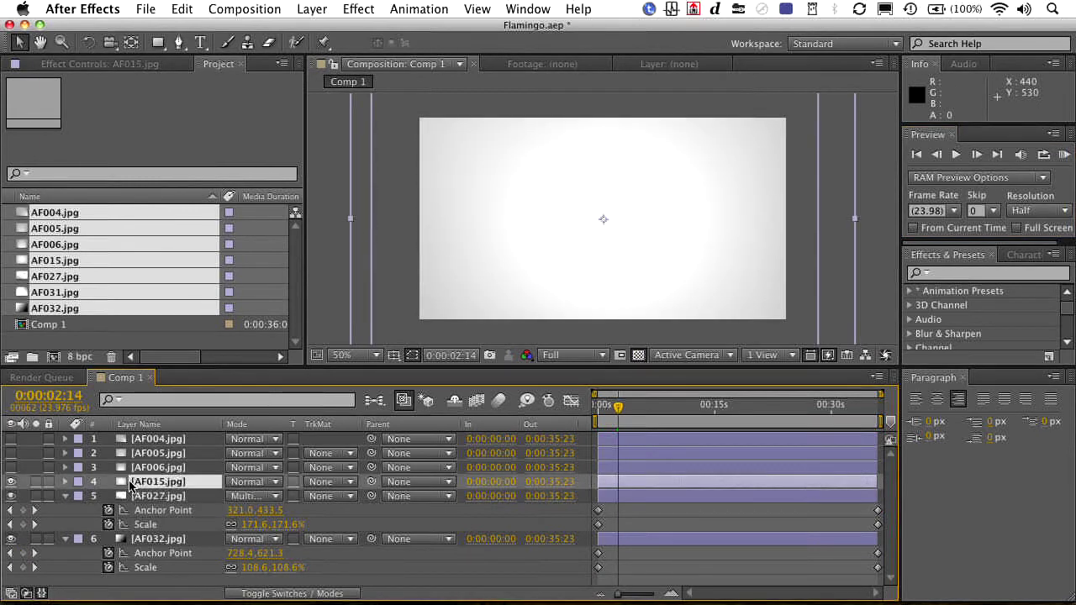
key(Delete)
click(130, 468)
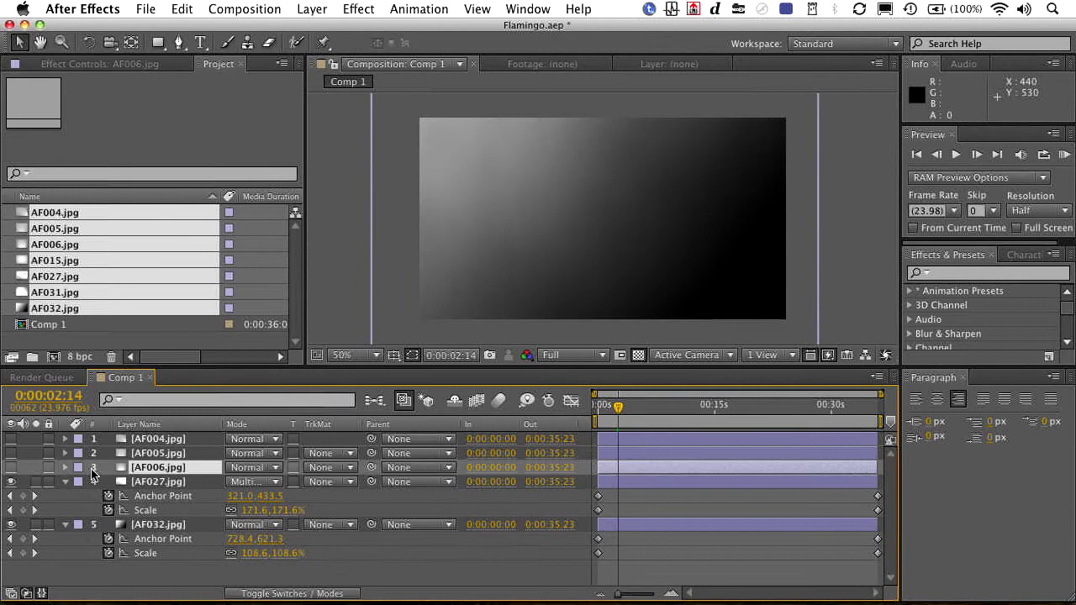
click(12, 467)
key(Delete)
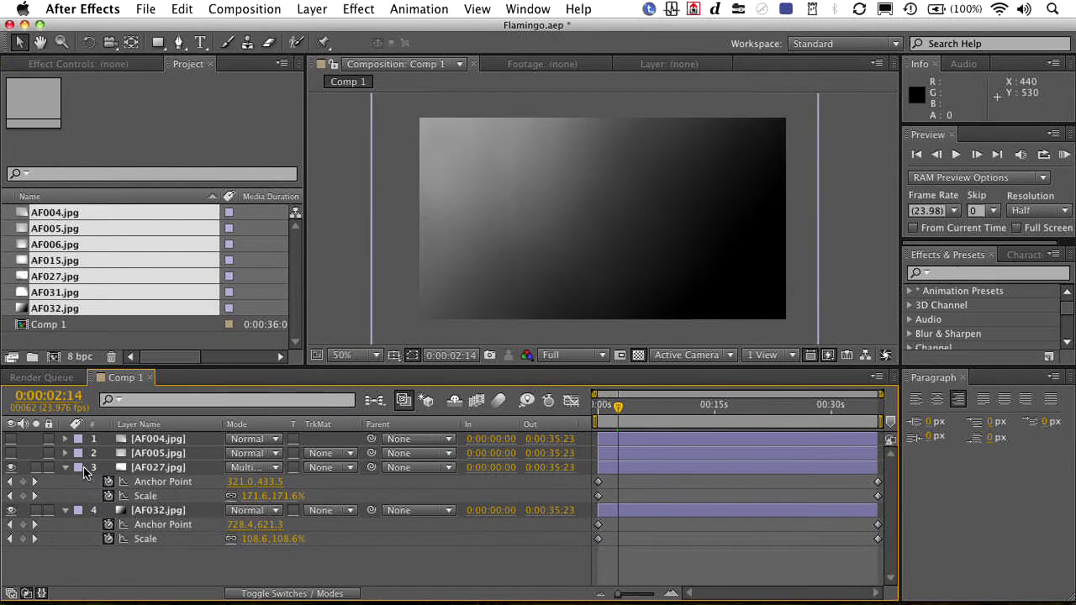
Make the AF005.jpg layer visible and select it.
click(11, 453)
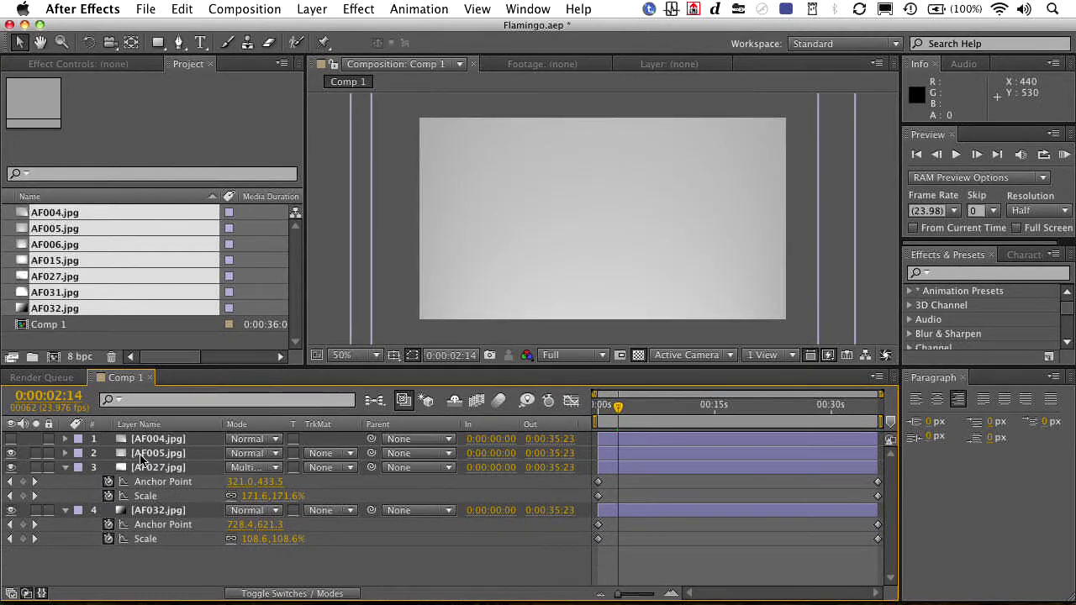
click(144, 455)
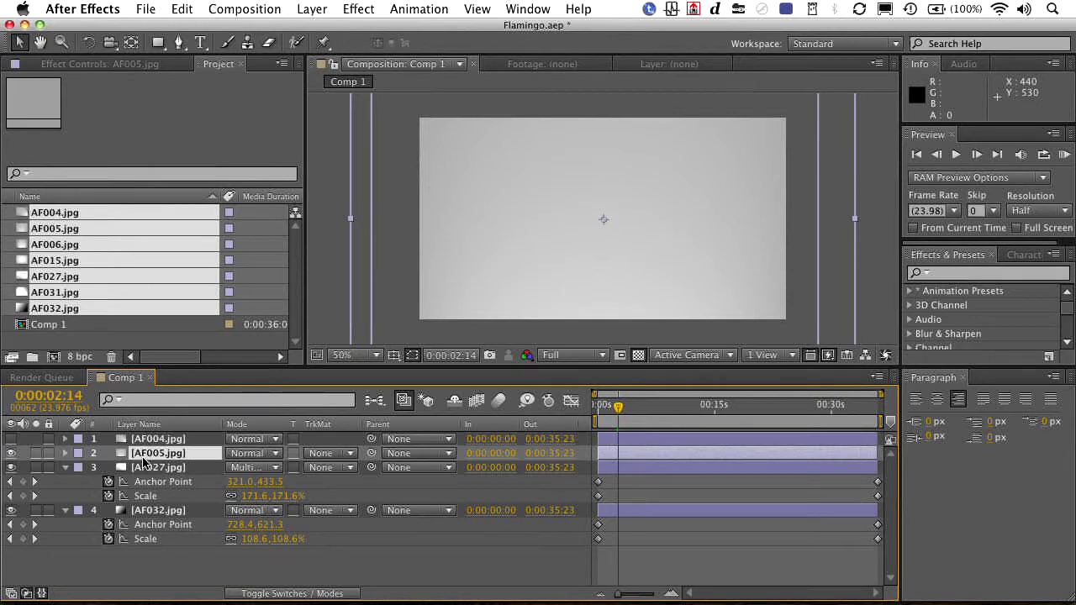
key(super+Tab)
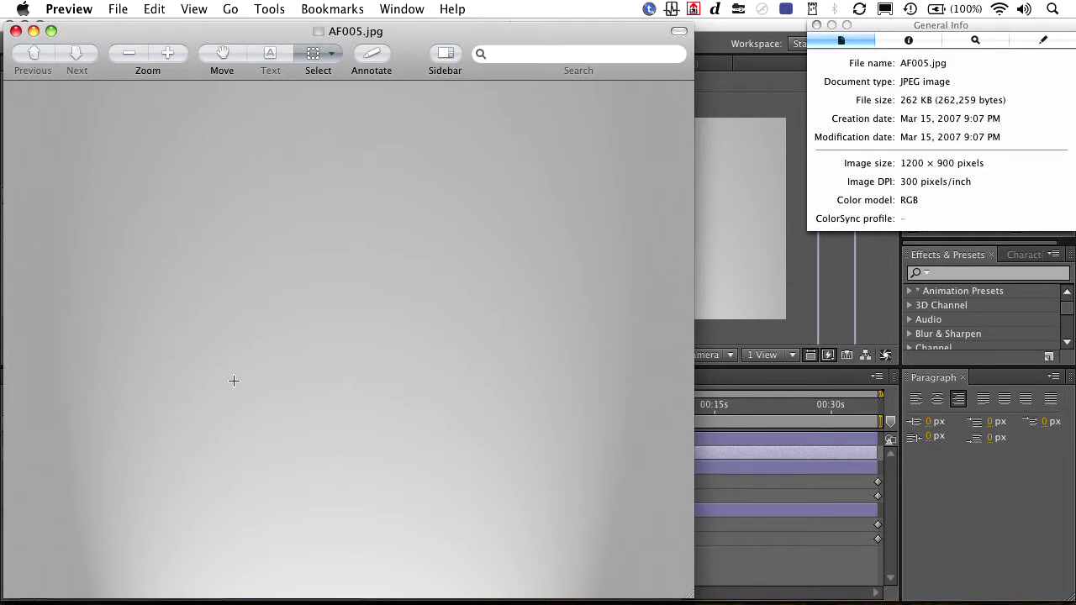
key(super+Tab)
key(super+Tab)
key(super+Tab)
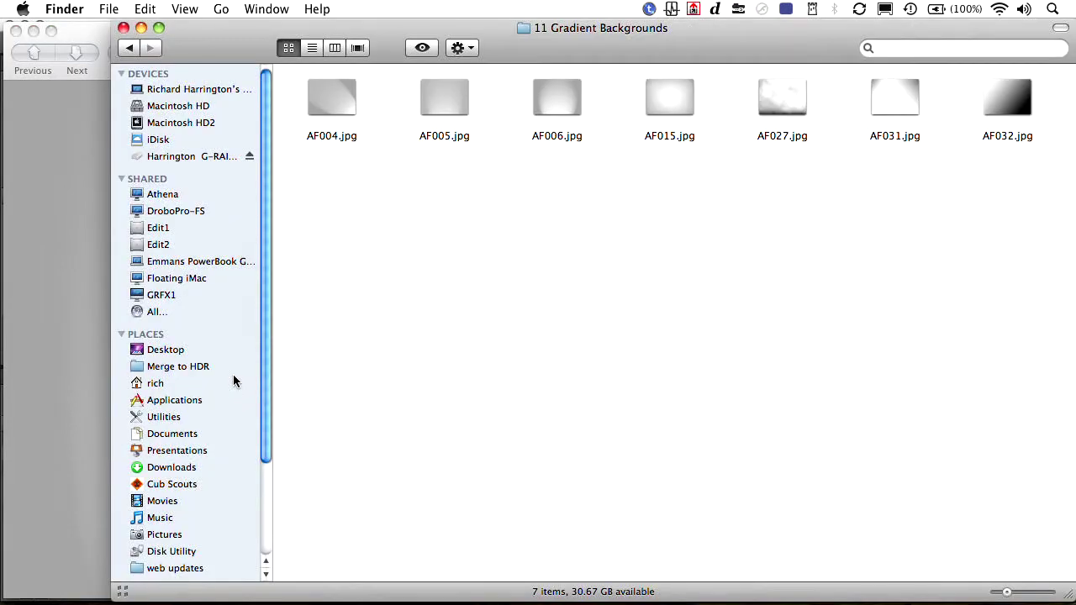
key(super+Tab)
key(super+Tab)
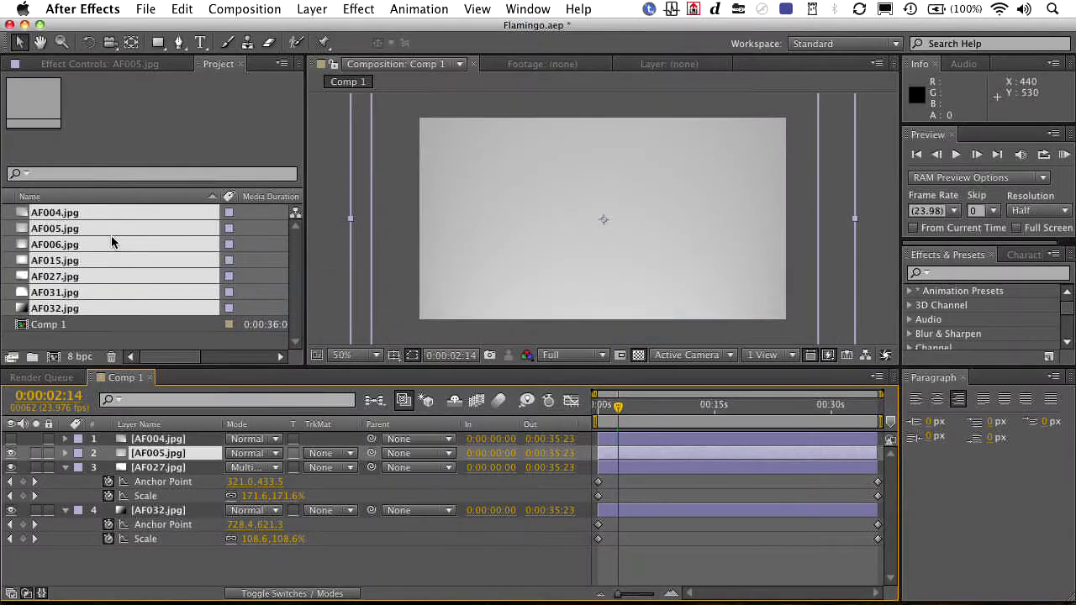
Reveal the AF005.jpg layer's source in the project, locate the file in Finder, and open it in Photoshop.
right_click(118, 454)
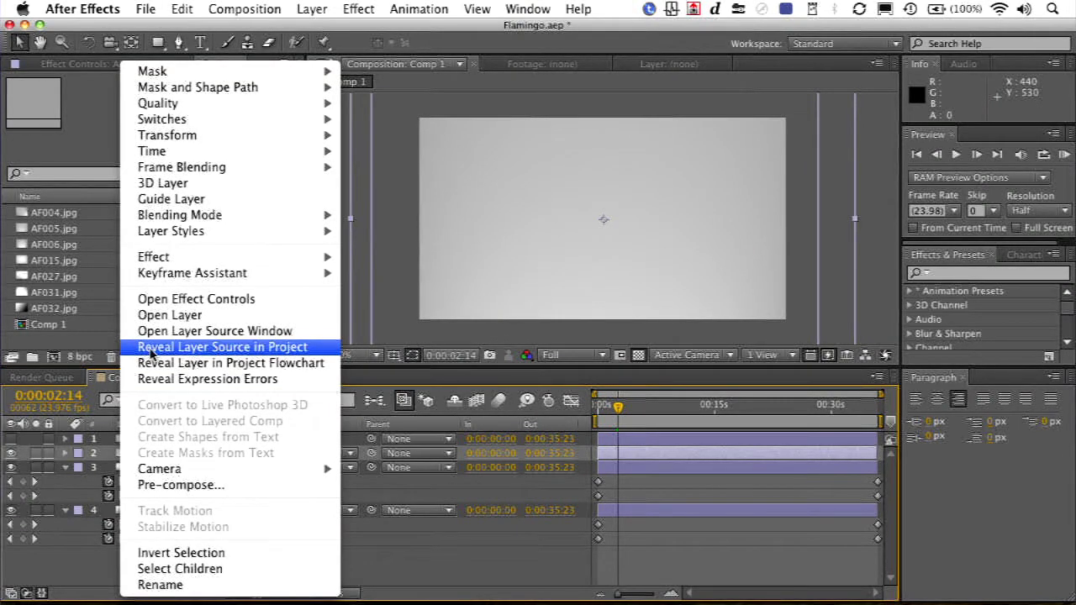
click(152, 350)
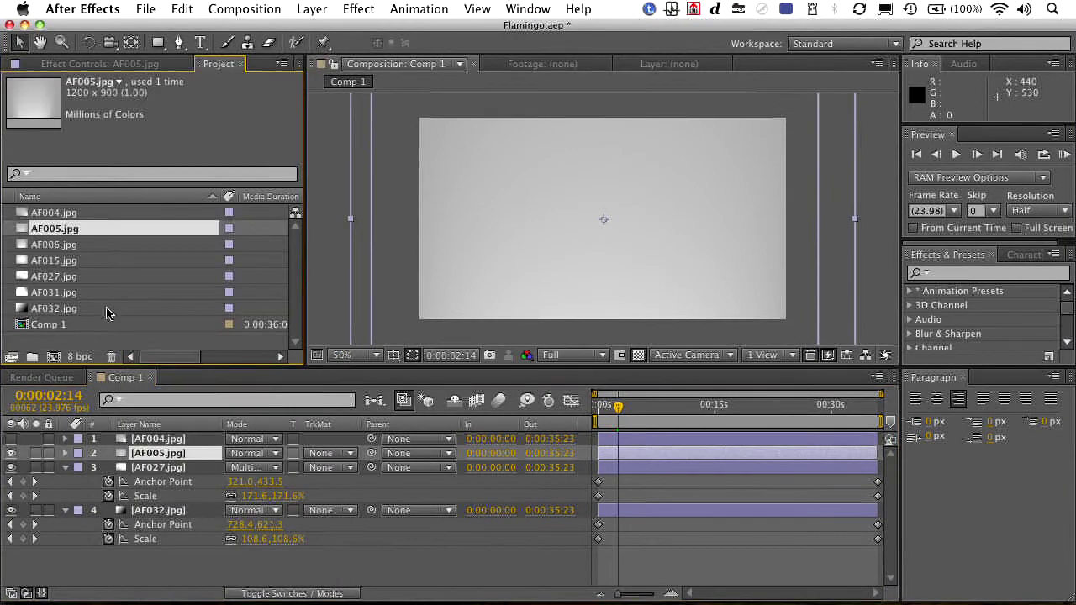
right_click(21, 233)
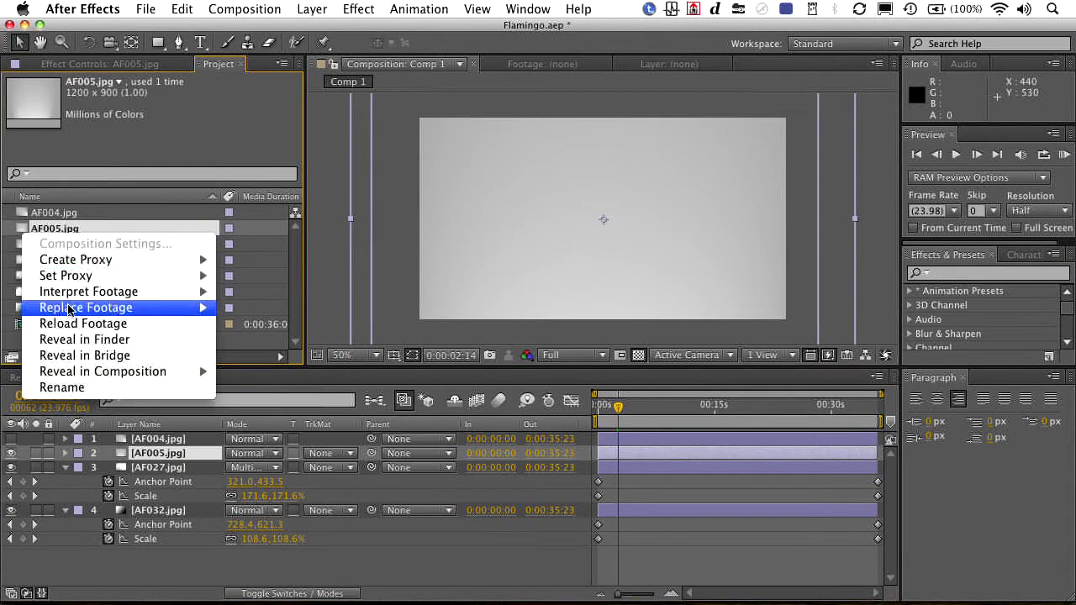
click(71, 339)
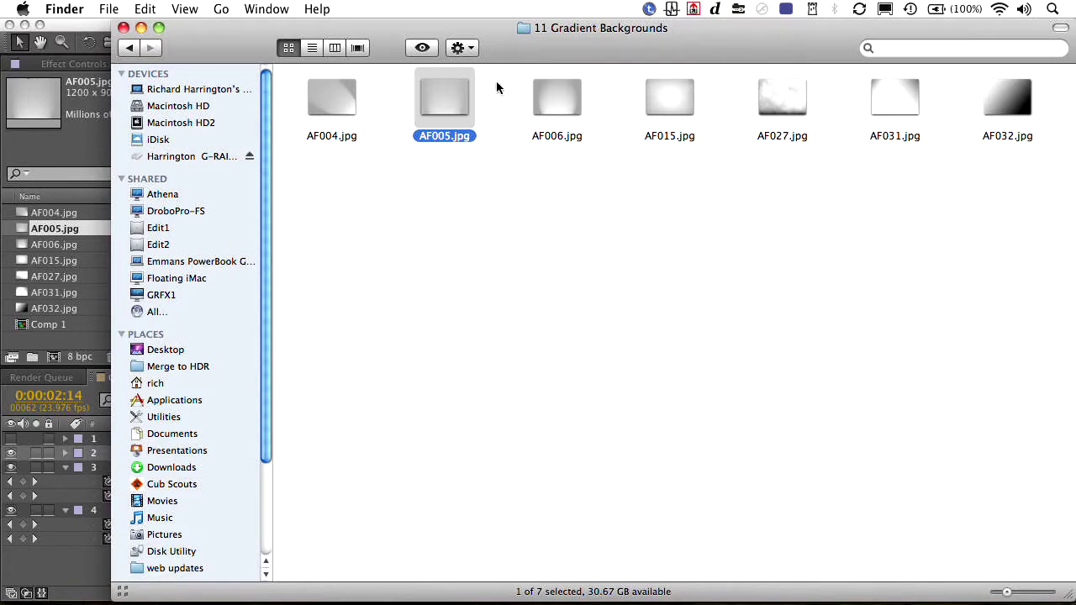
drag(450, 96, 445, 594)
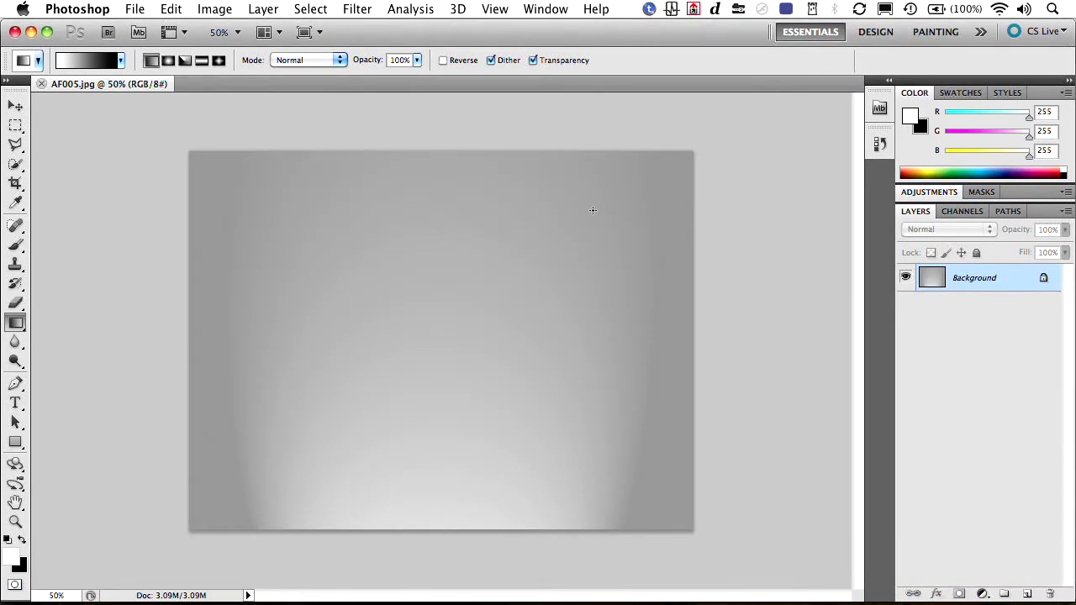
Apply the Extrude filter to the AF005.jpg image with the Pyramids type, size 30 pixels and random depth 30.
click(354, 9)
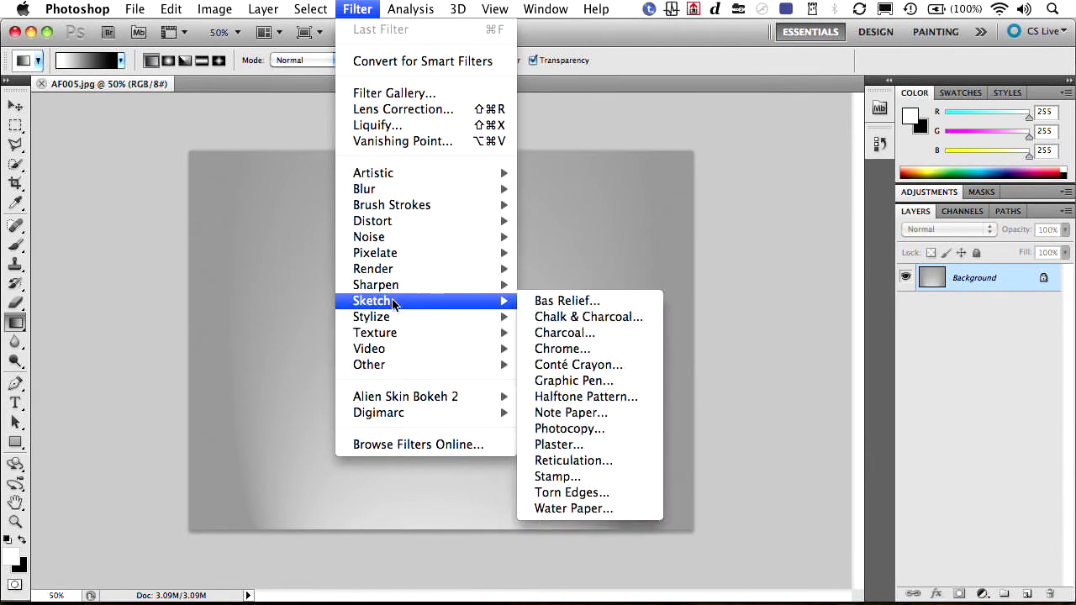
mouse_move(392, 319)
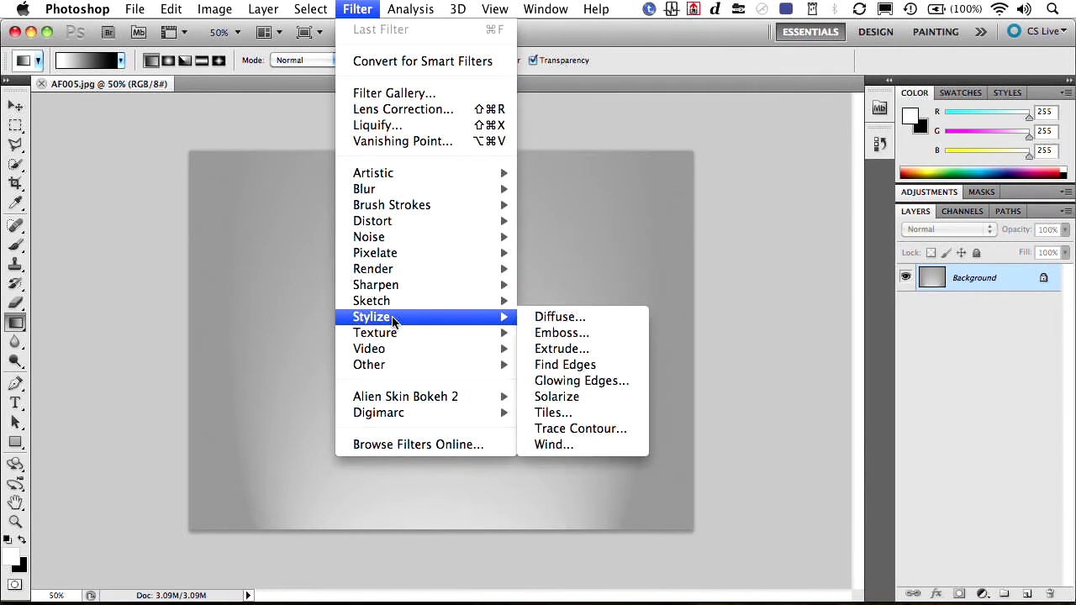
click(615, 349)
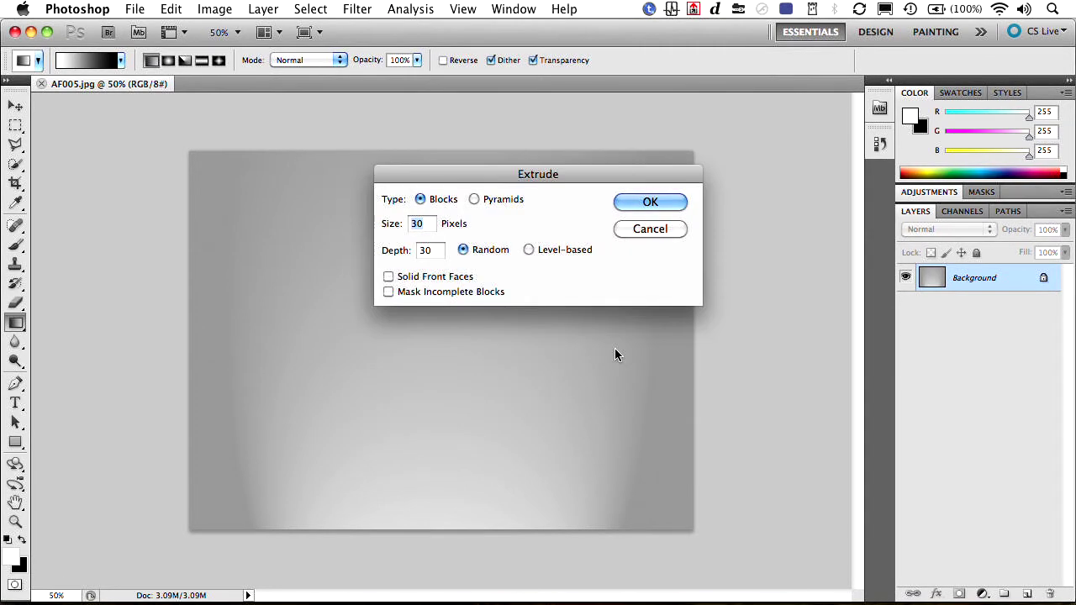
click(487, 199)
click(622, 203)
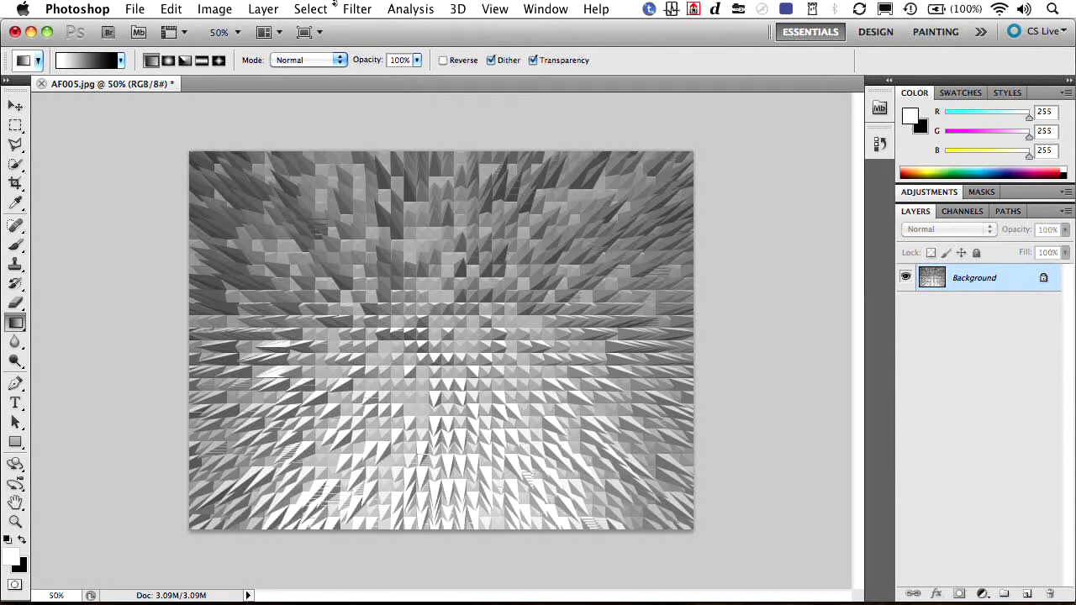
Apply a Motion Blur filter to the extruded image with an angle of 0° and a distance of 225 pixels.
click(370, 7)
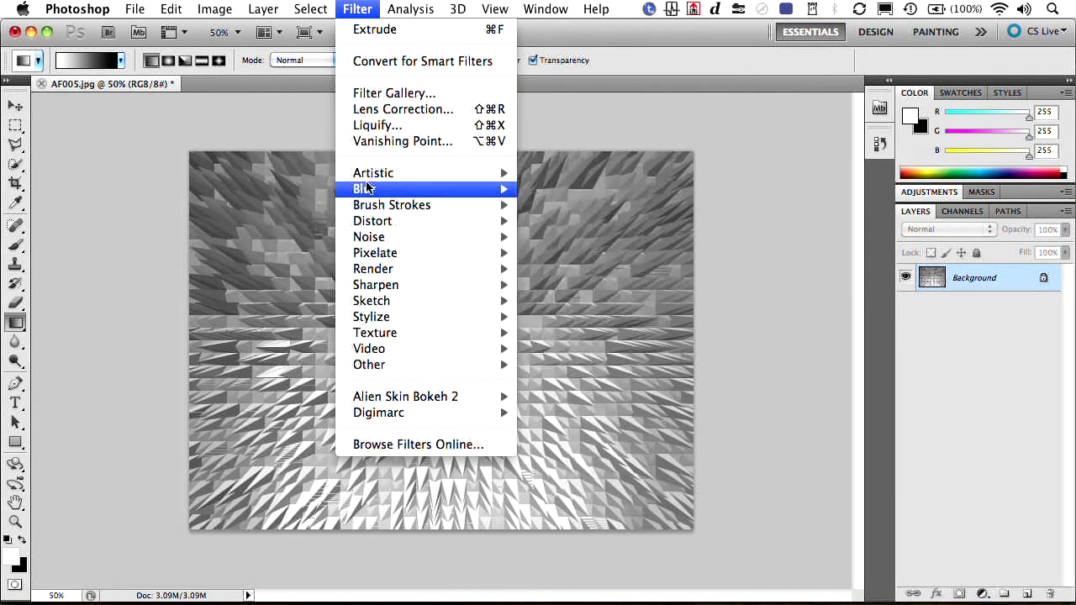
mouse_move(415, 188)
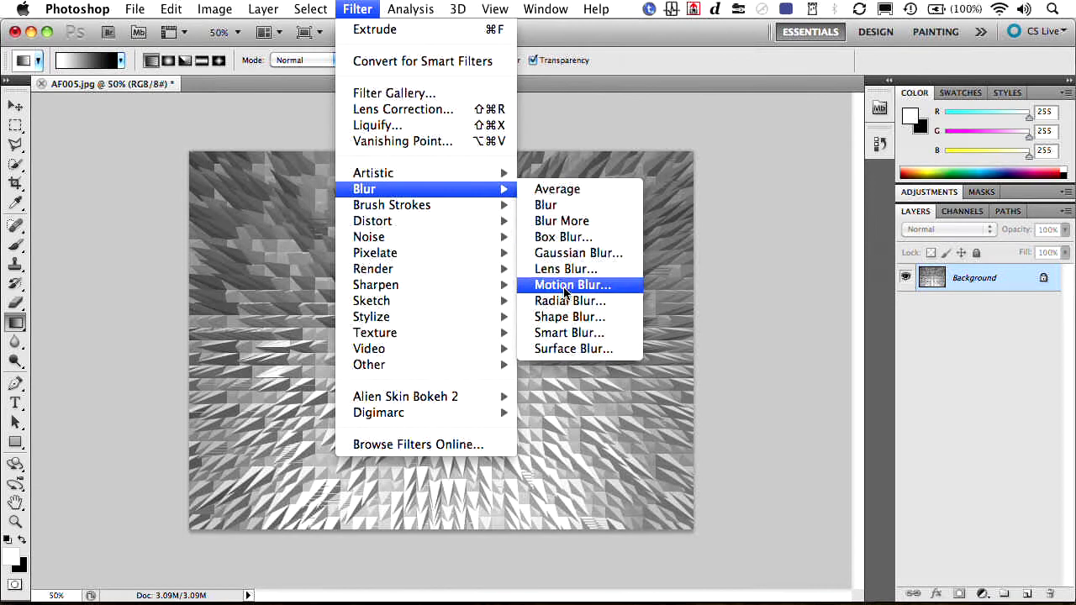
click(565, 285)
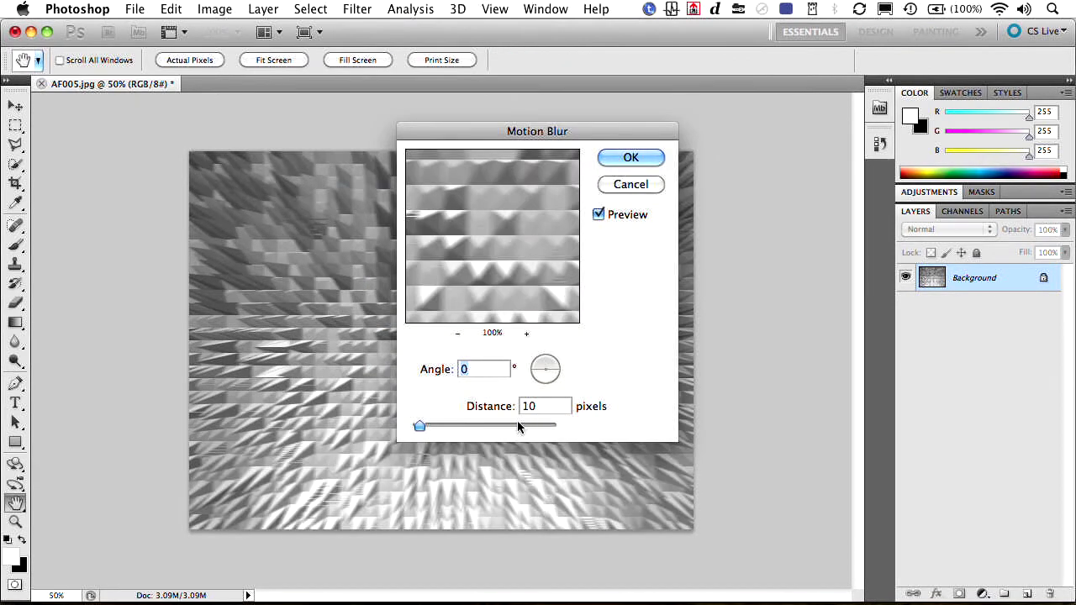
drag(521, 426, 491, 426)
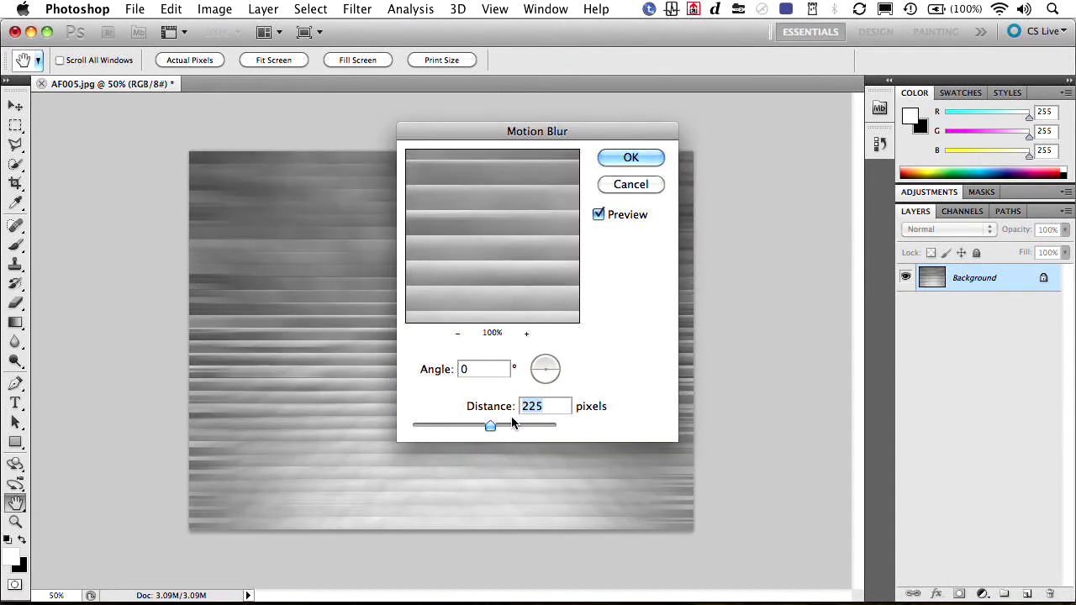
click(630, 156)
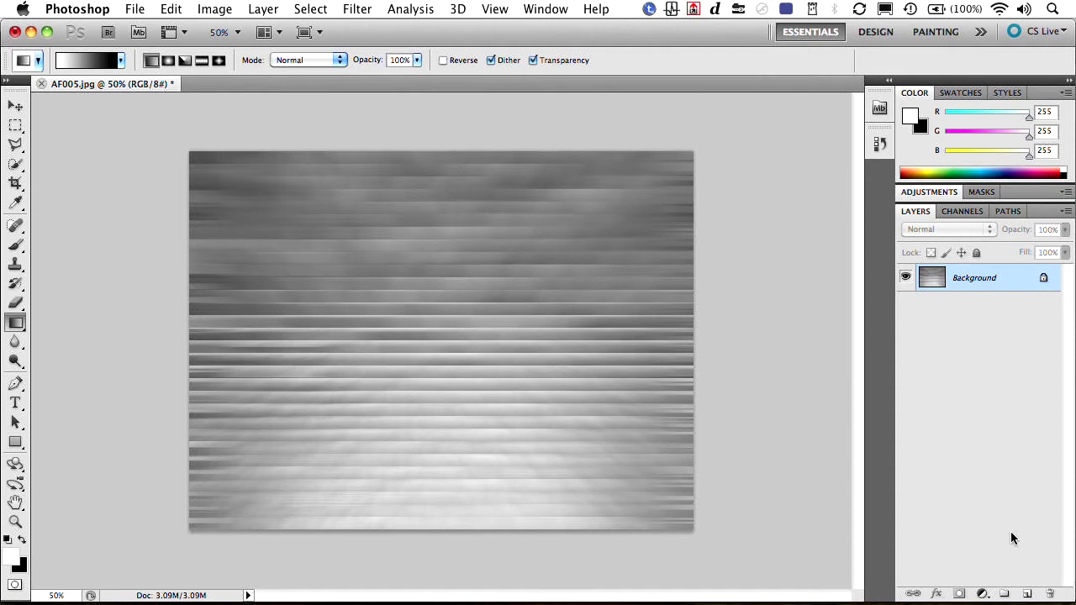
Add a new layer above the background and fill it with a diagonal white-to-black gradient starting at the upper-left corner.
click(1026, 594)
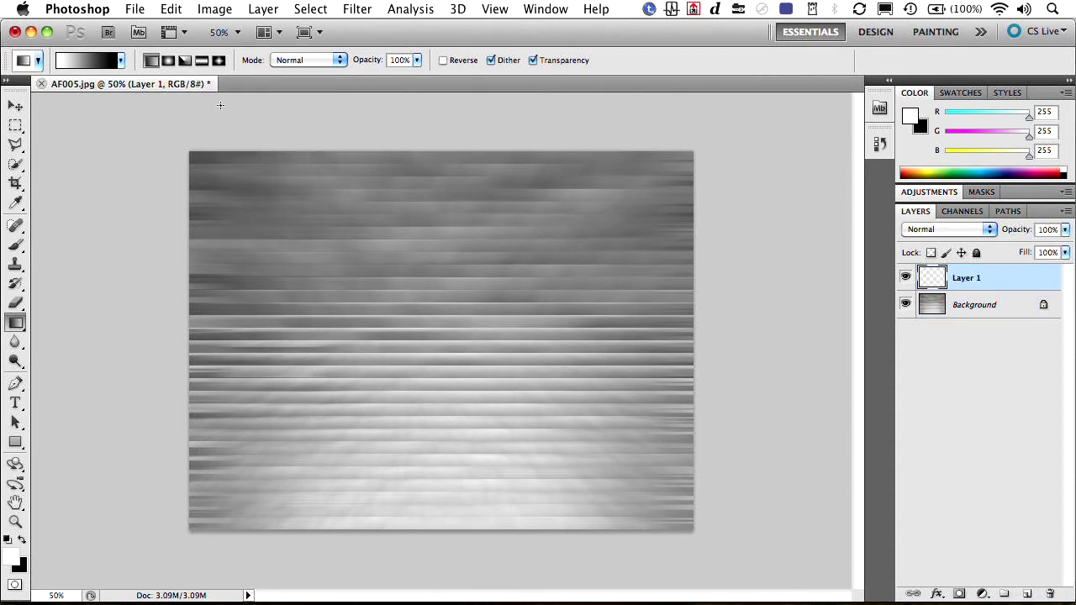
drag(211, 163, 807, 518)
key(v)
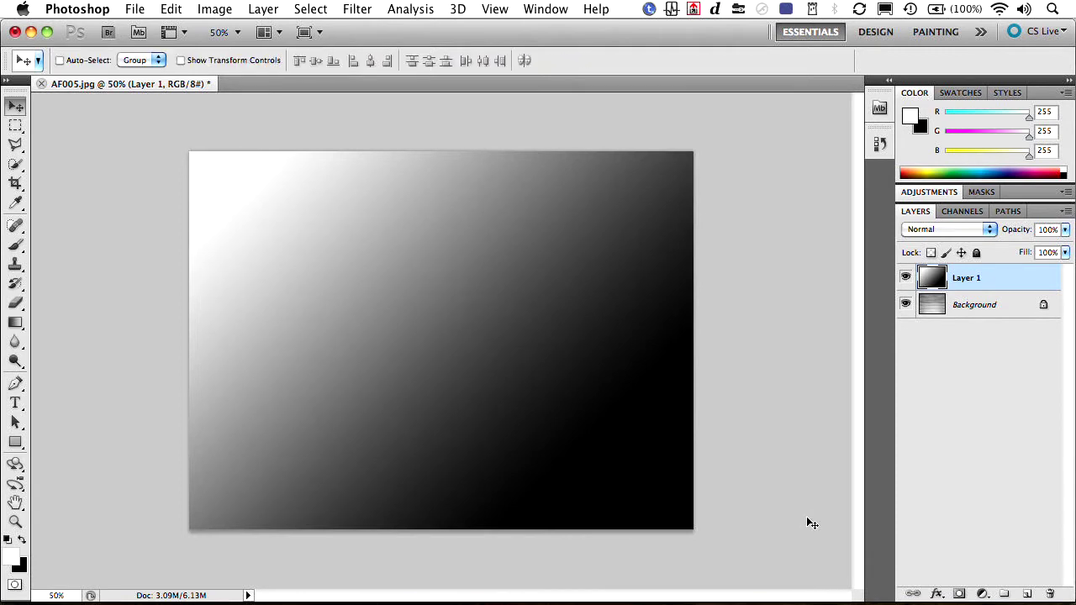
Blend the gradient layer with Linear Burn at reduced opacity and merge it down into the background.
key(shift+plus)
key(shift+plus)
key(shift+plus)
key(shift+plus)
key(shift+plus)
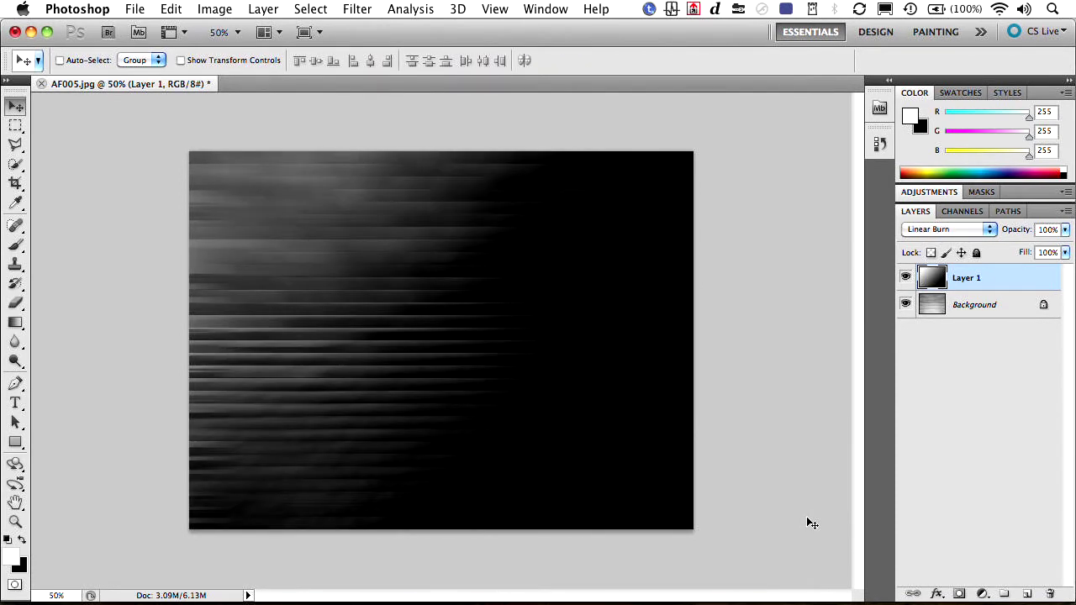
key(1)
key(super+e)
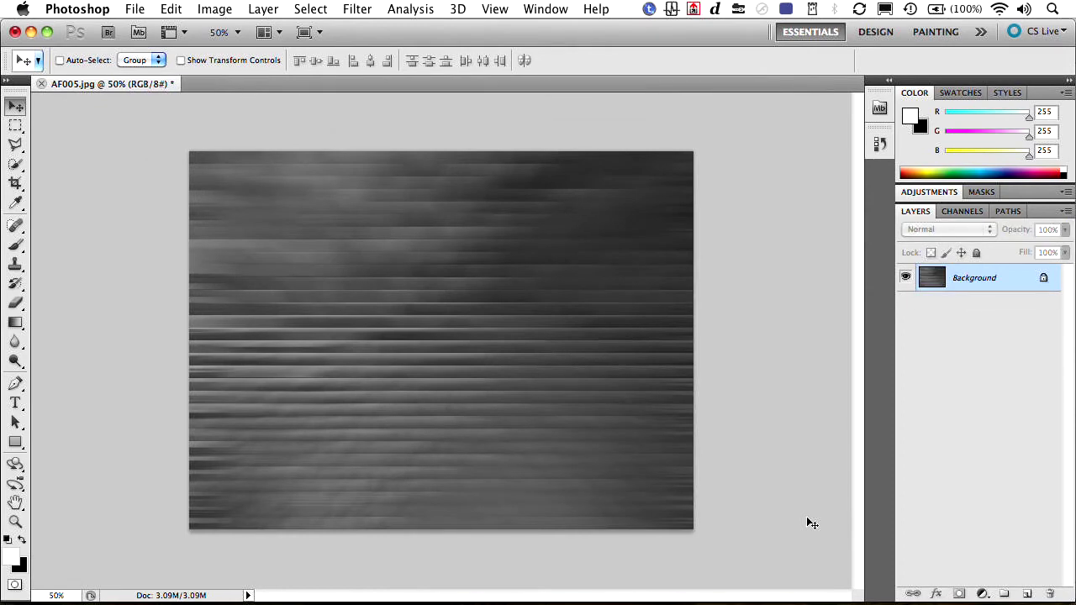
Save and close the AF005.jpg image, switch to After Effects, and reload the AF005.jpg footage.
key(super+w)
key(super+d)
key(super+Tab)
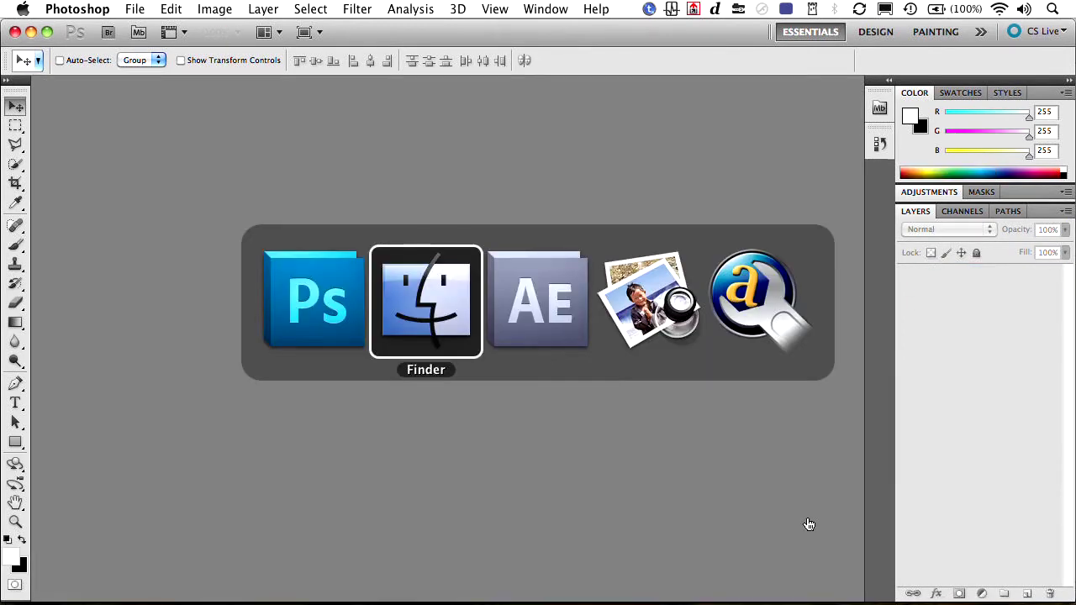
key(super+Tab)
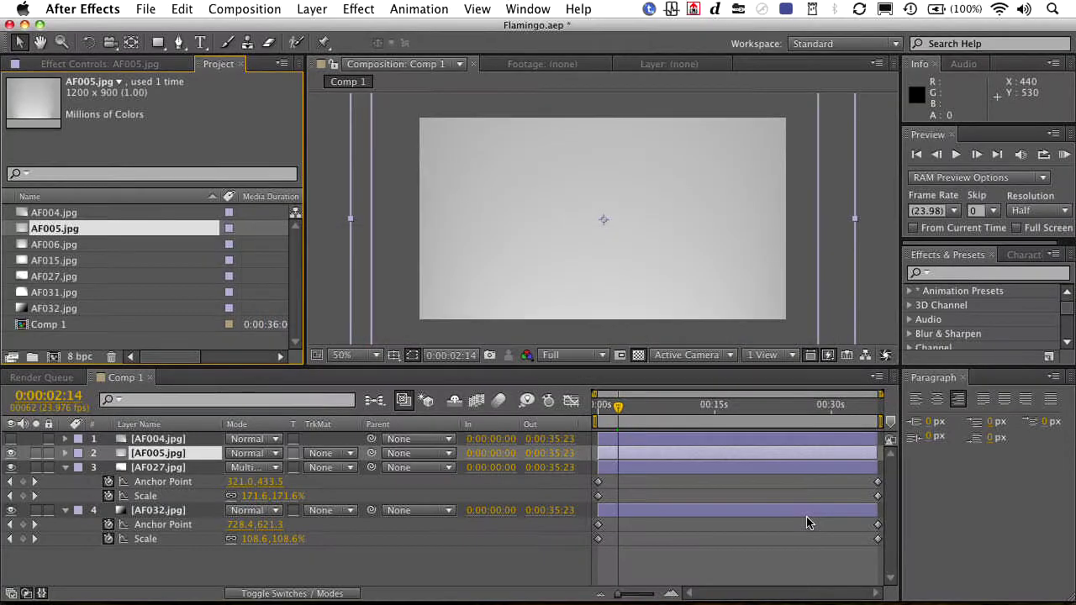
right_click(23, 235)
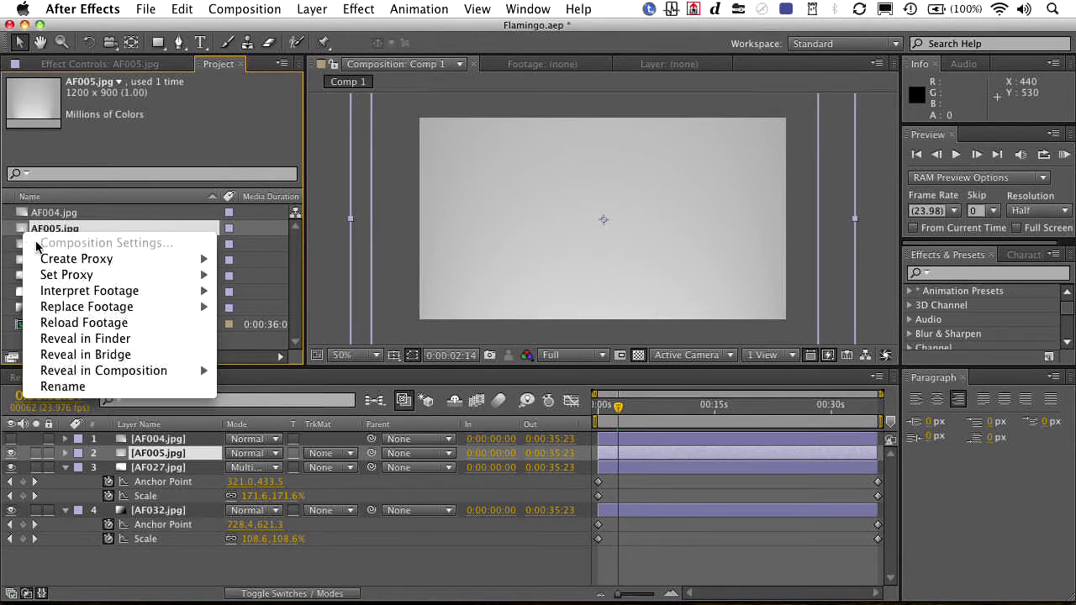
click(74, 323)
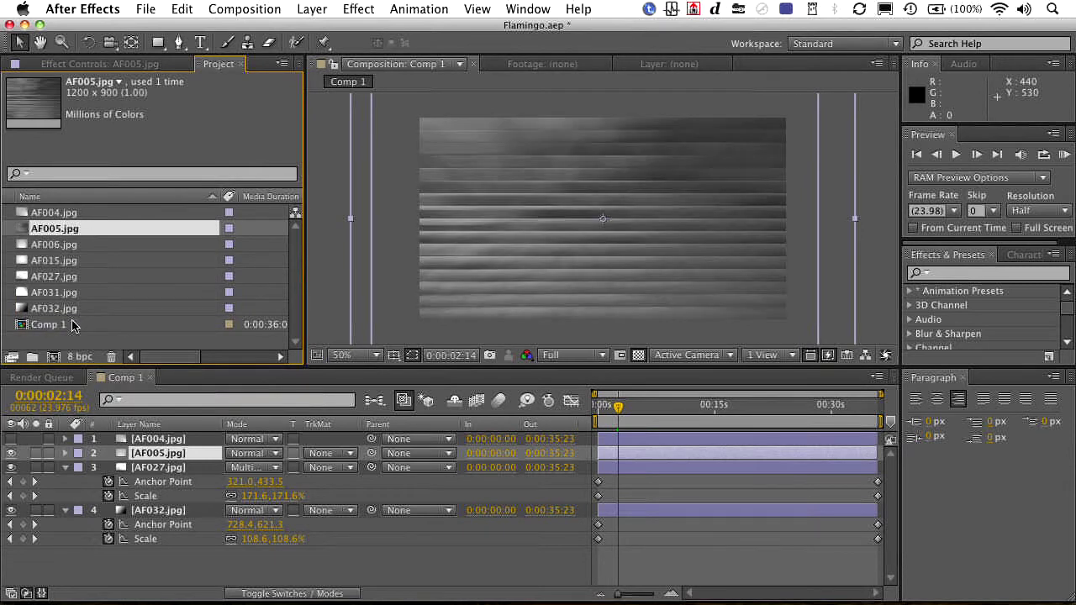
Keyframe the AF005.jpg layer across the composition: scale from 440% to 237%, anchor point from 600, 450 to 990, 450.
click(598, 415)
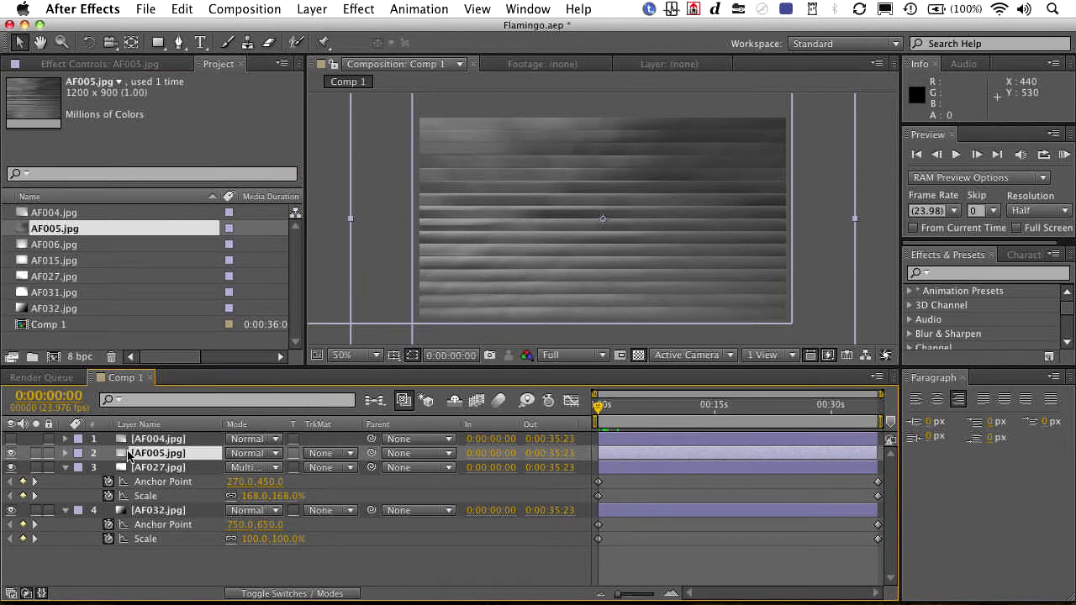
key(a)
key(shift+s)
click(109, 468)
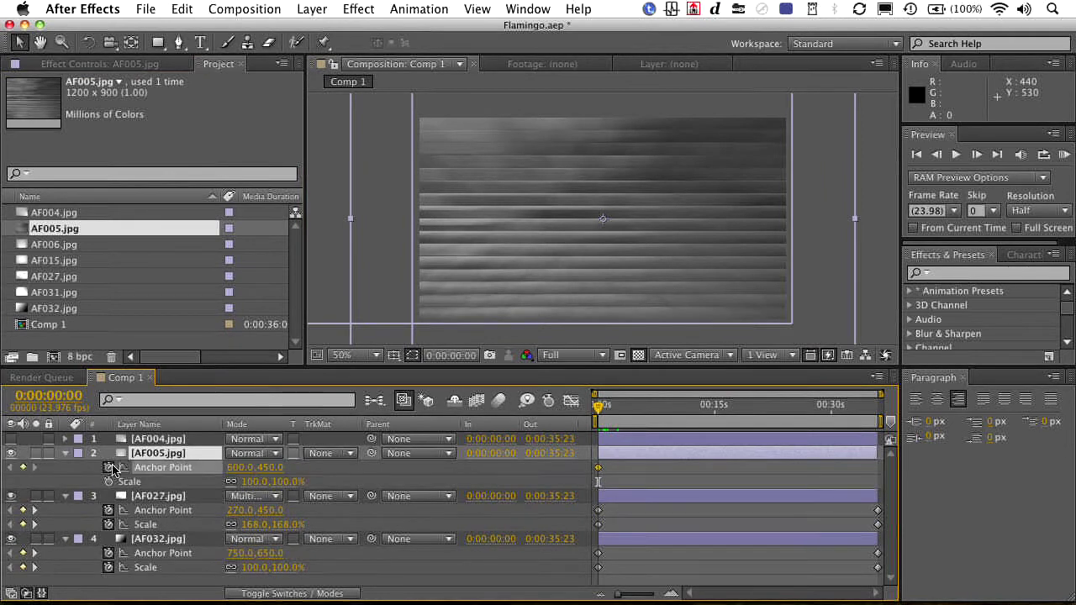
click(107, 481)
drag(248, 484, 277, 491)
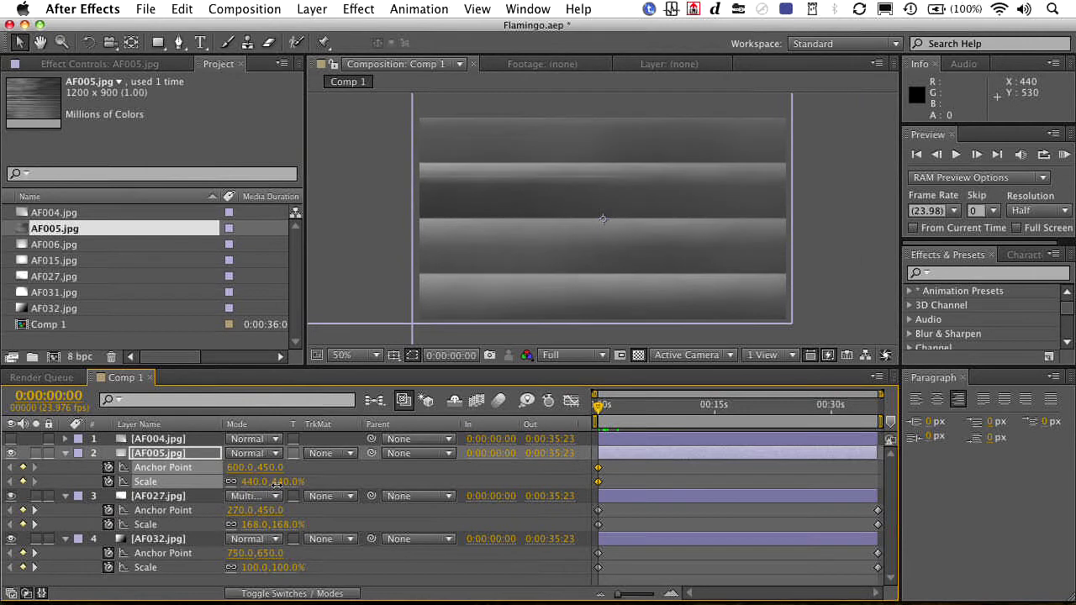
click(879, 412)
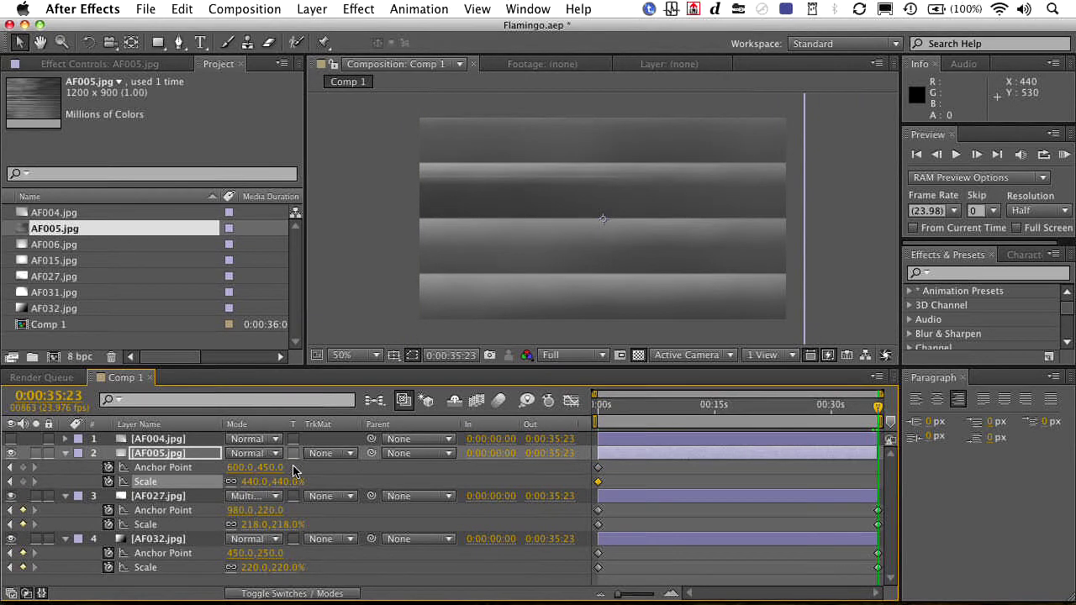
drag(253, 486, 286, 468)
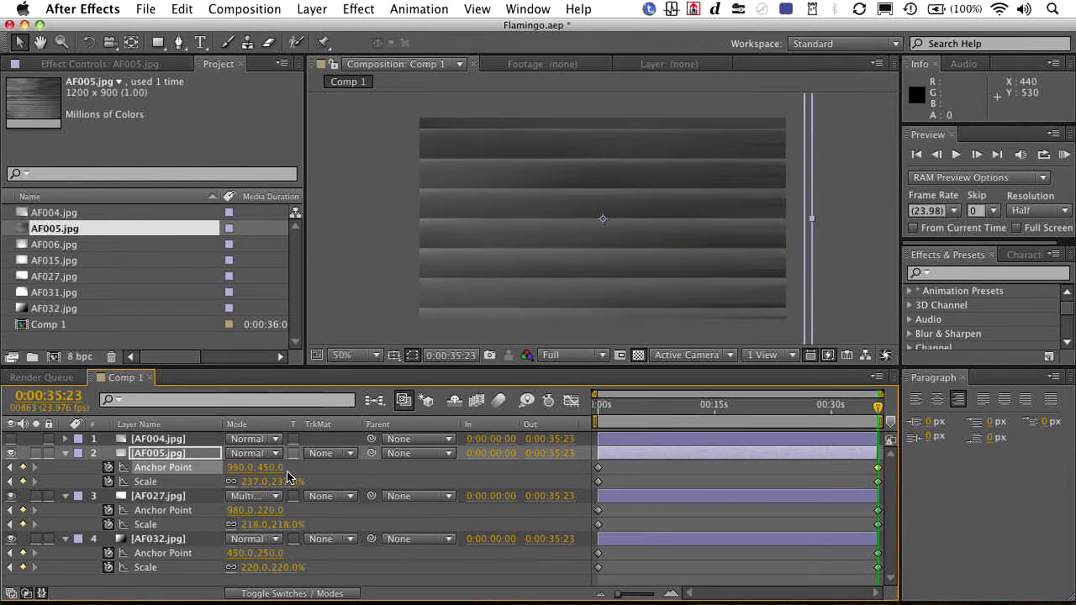
Cycle the AF005.jpg layer's blending mode to Overlay while viewing a frame near 0:00:24:16, and preview the animation.
drag(879, 411, 791, 409)
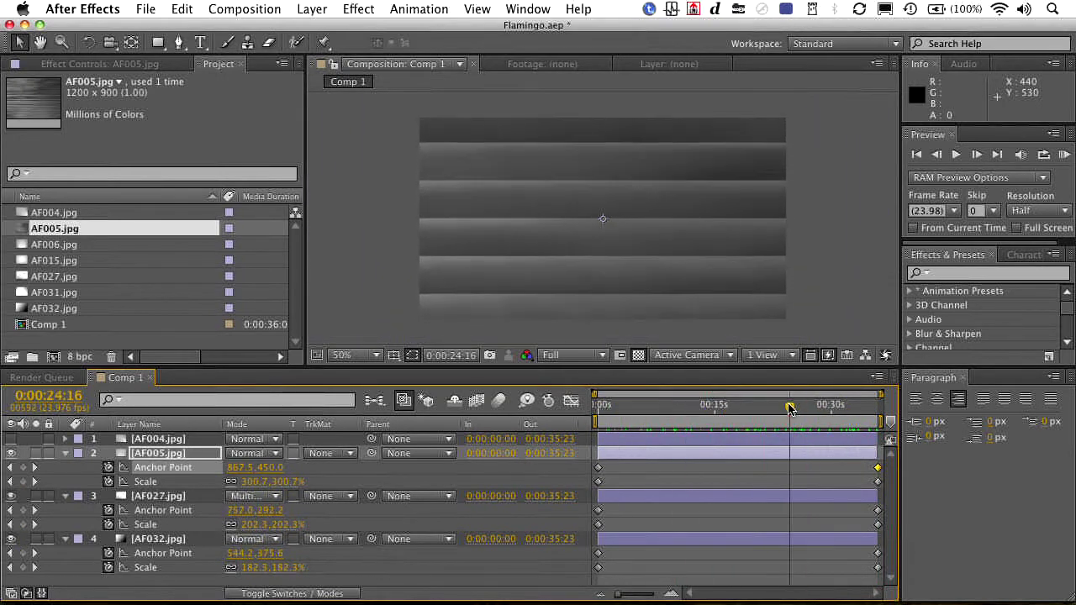
key(shift+equal)
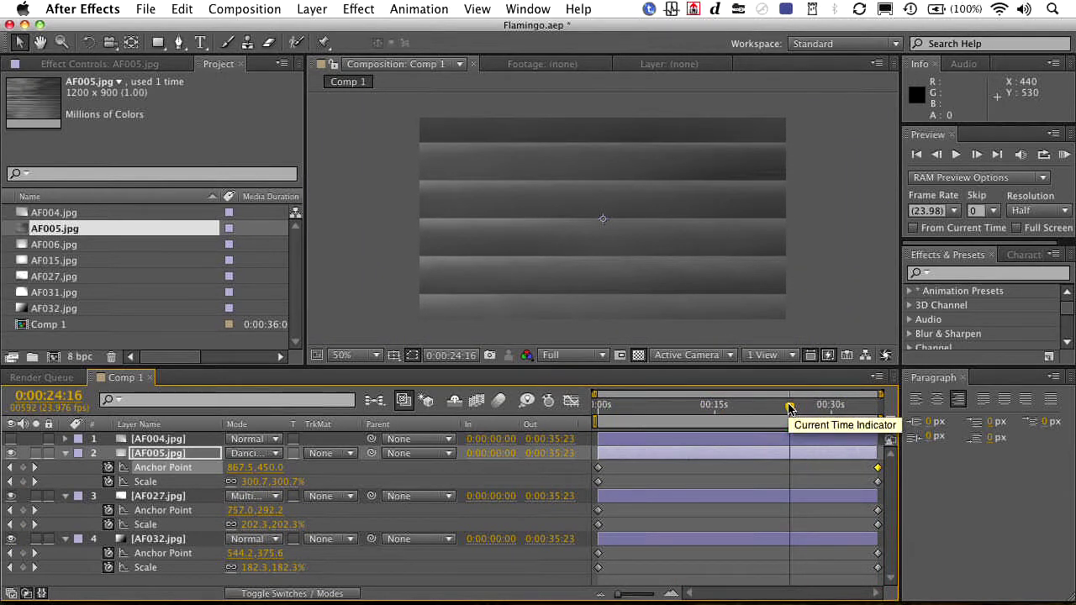
key(shift+equal)
key(shift+equal)
key(shift+equal)
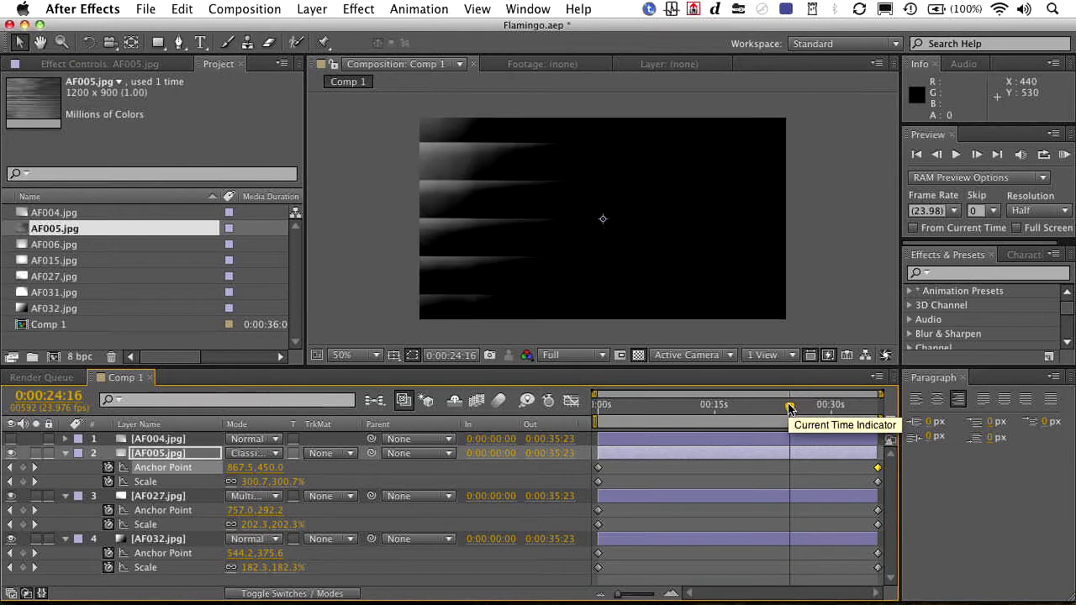
key(shift+equal)
key(shift+equal)
key(shift+equal)
key(shift+equal)
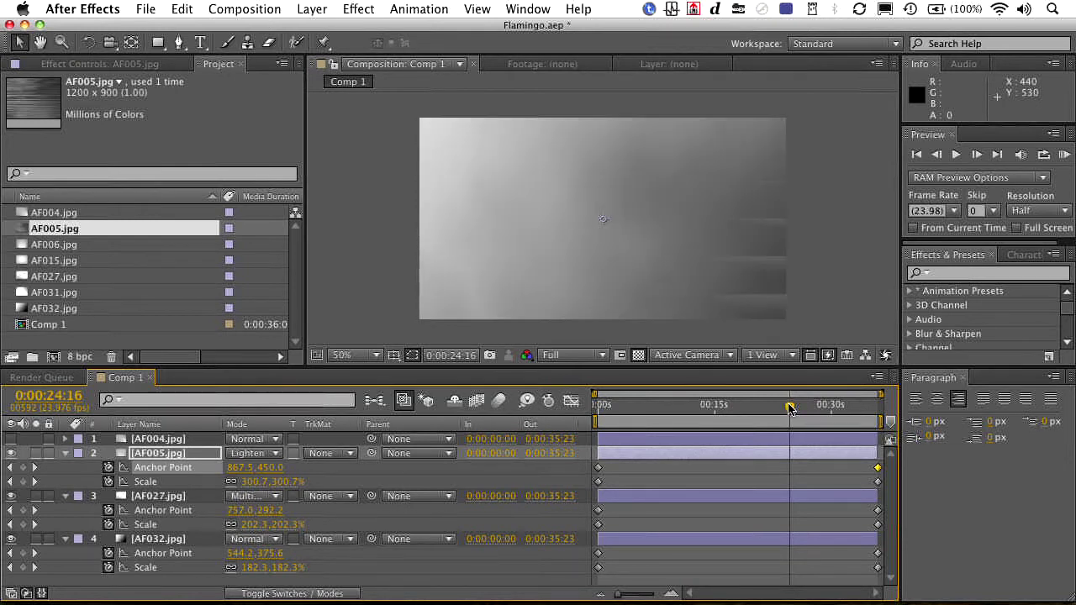
key(shift+equal)
key(shift+equal)
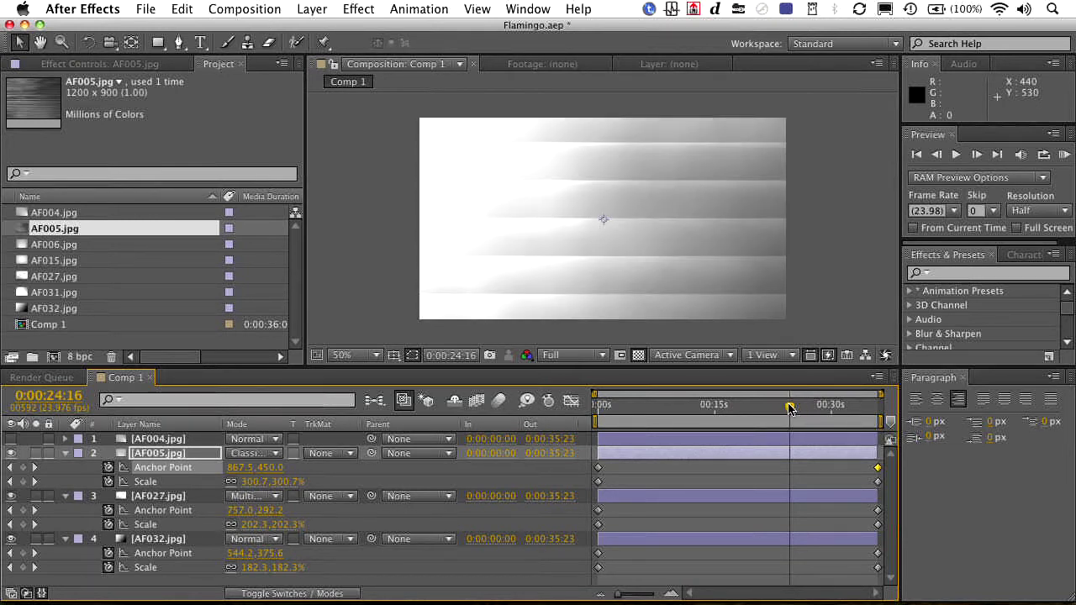
key(shift+equal)
key(shift+equal)
key(shift+equal)
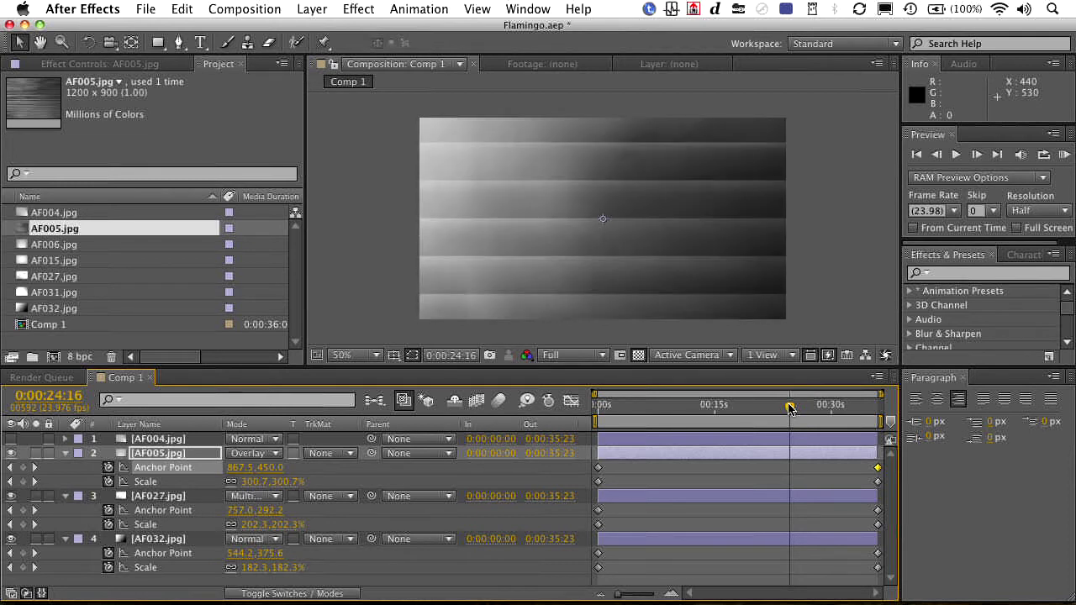
click(1064, 155)
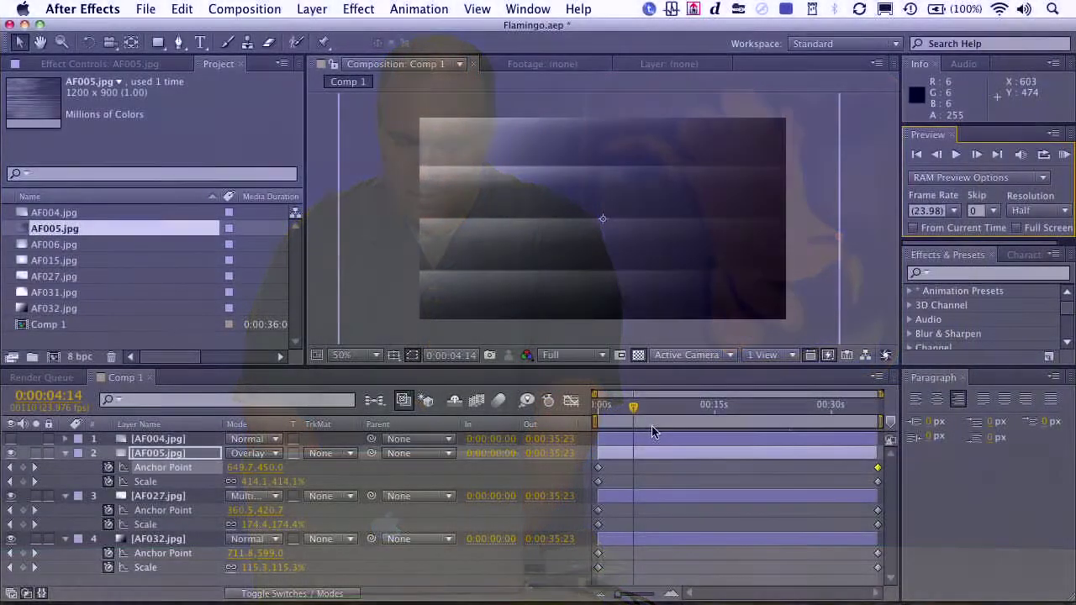
Remove the scale animation from the AF005.jpg layer at 0:00:00:00, keeping 440%, and preview the animation.
drag(635, 408, 575, 410)
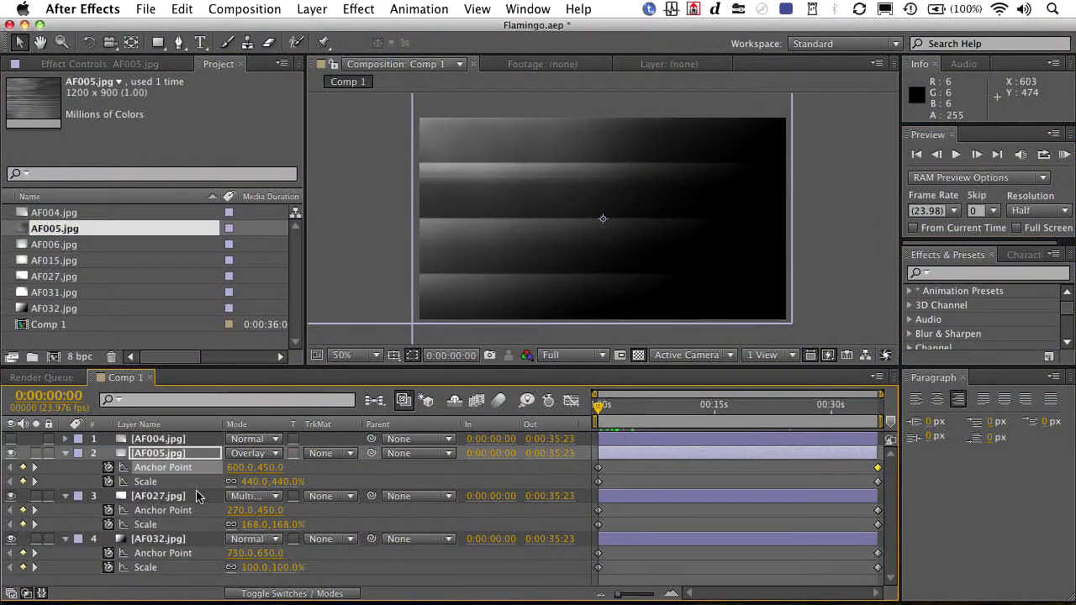
click(108, 482)
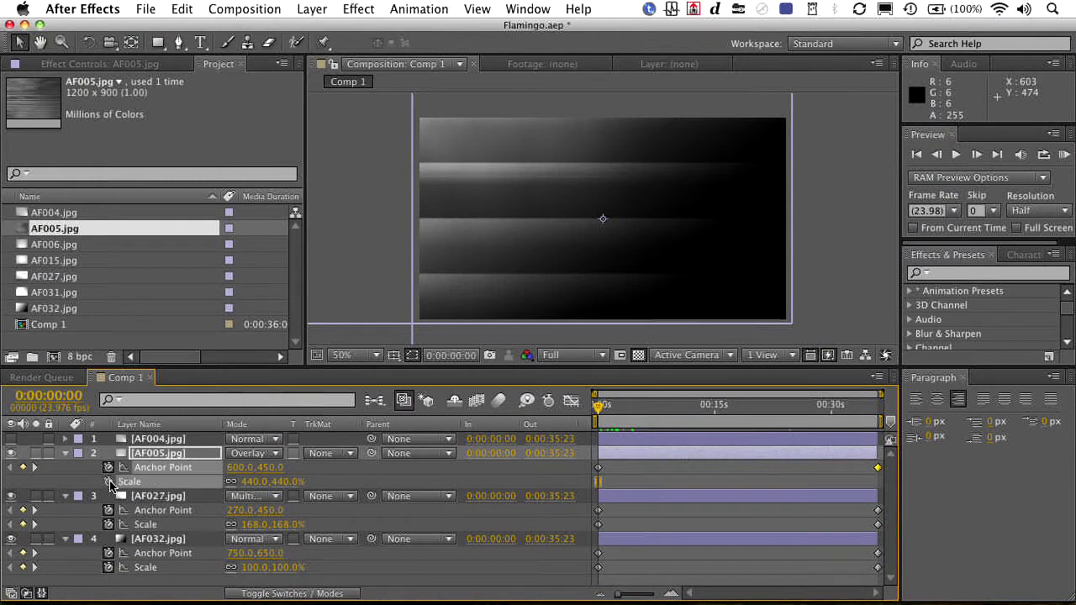
click(1065, 154)
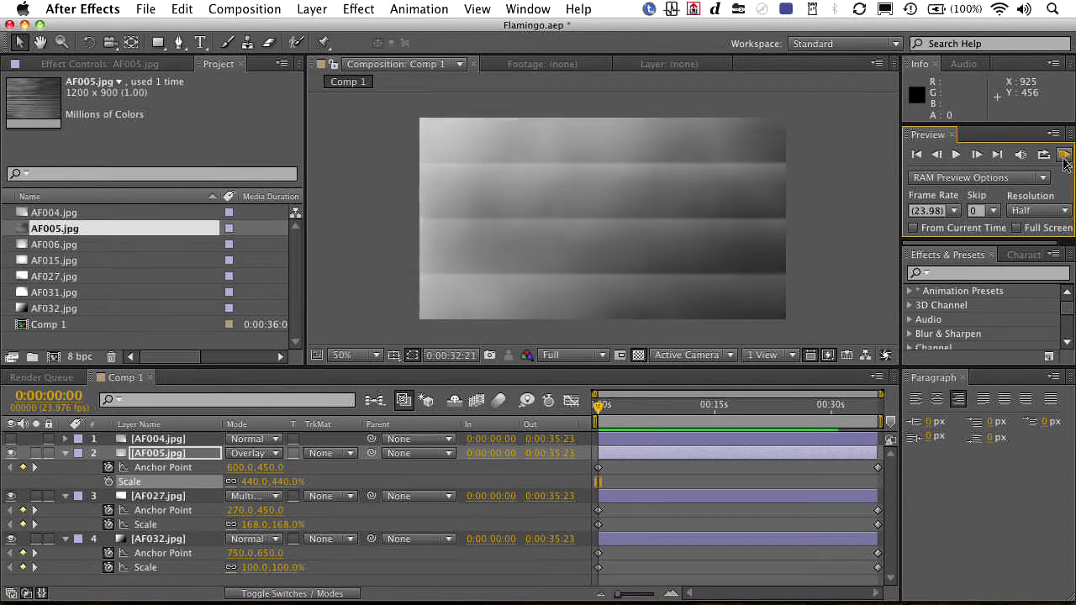
key(space)
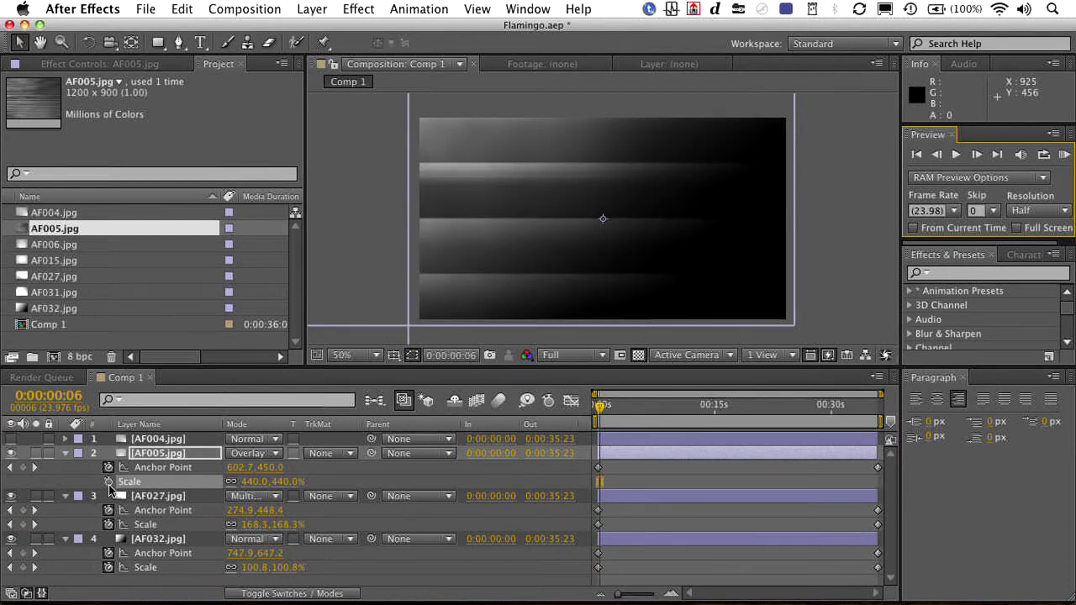
Collapse the AF005.jpg and AF027.jpg layer properties and delete the hidden AF004.jpg layer.
click(65, 454)
click(66, 467)
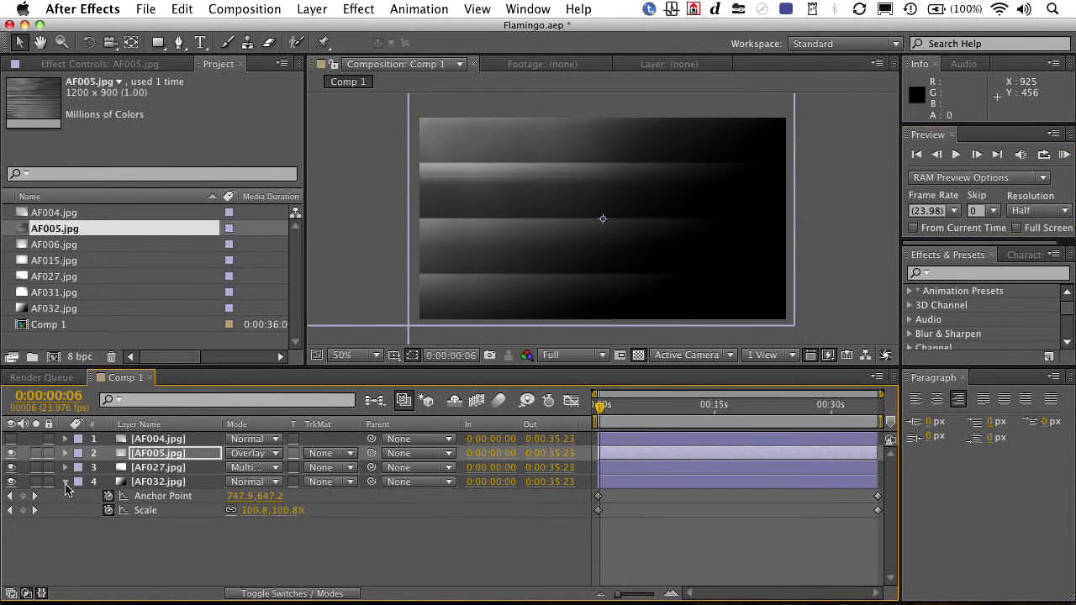
click(115, 439)
key(Delete)
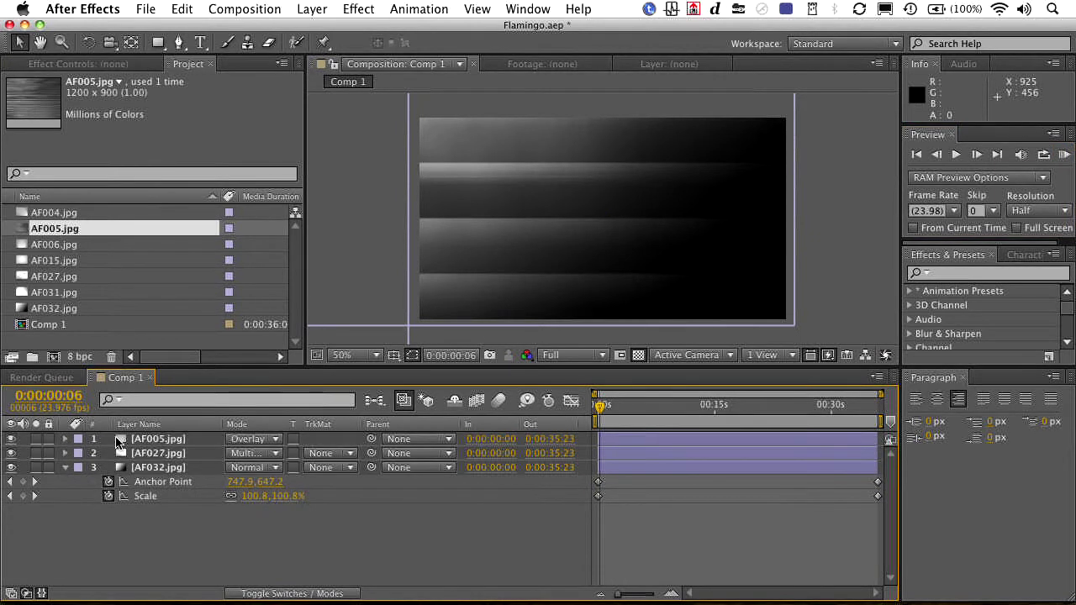
Add a new adjustment layer above the image layers in Comp 1.
click(305, 9)
mouse_move(319, 29)
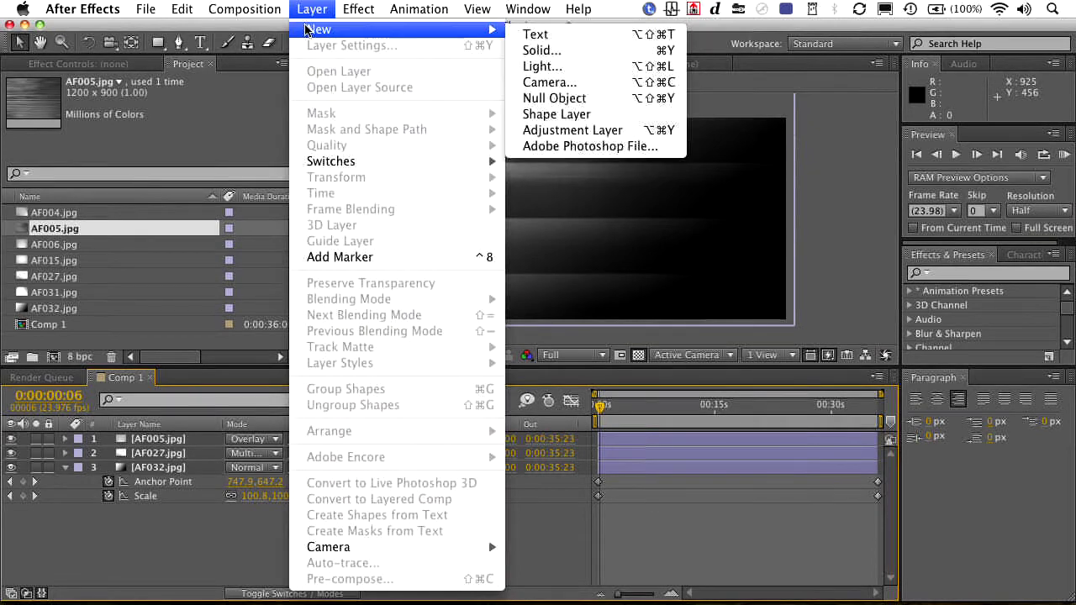
click(589, 130)
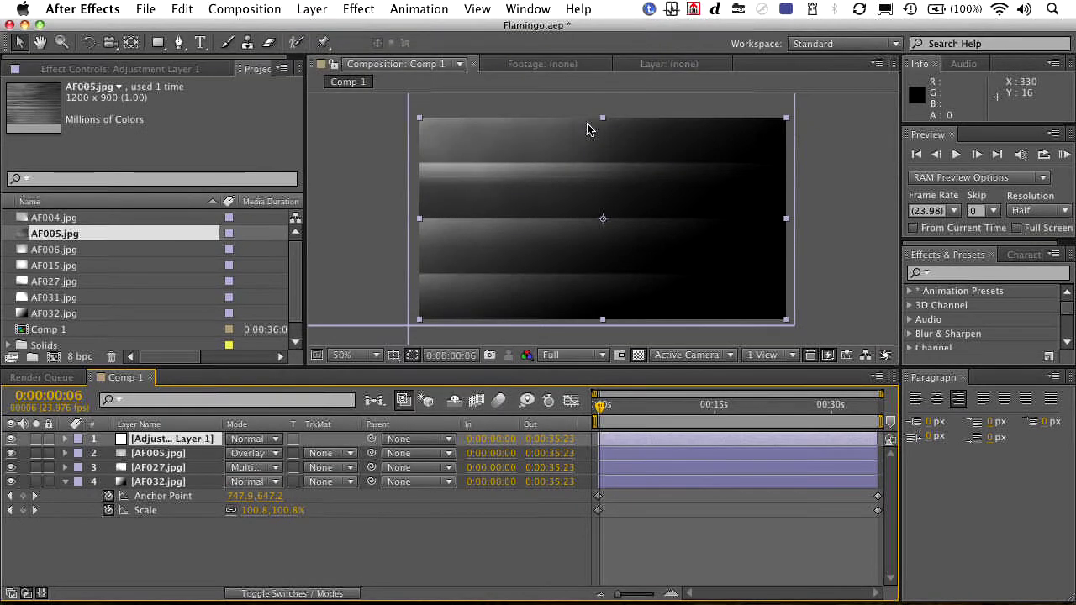
Search the effects for "colora" and apply the Colorama effect to the adjustment layer.
click(1024, 255)
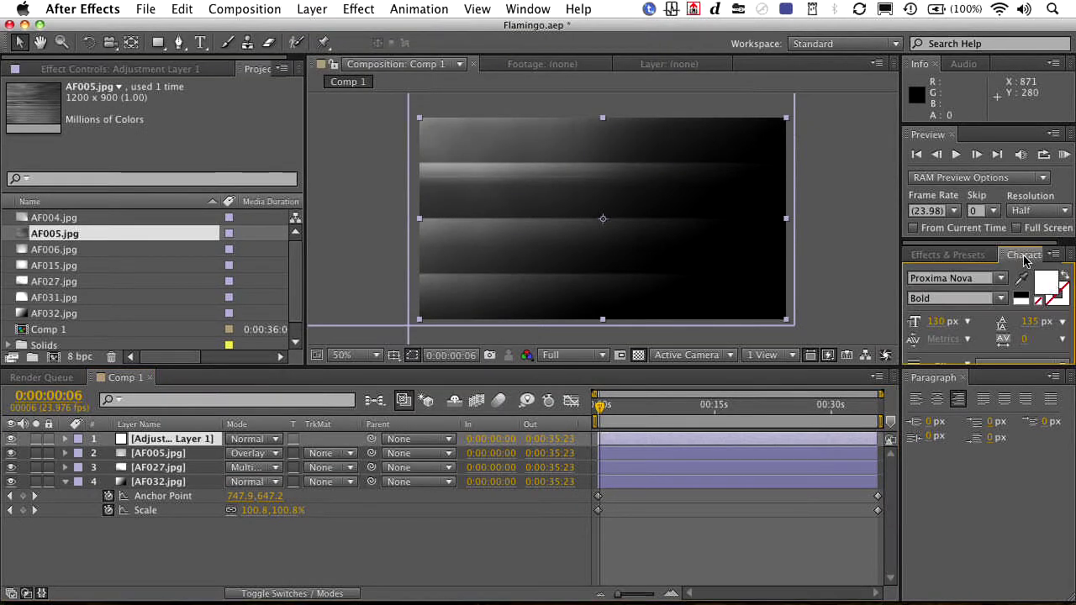
click(940, 256)
click(932, 273)
text(colora)
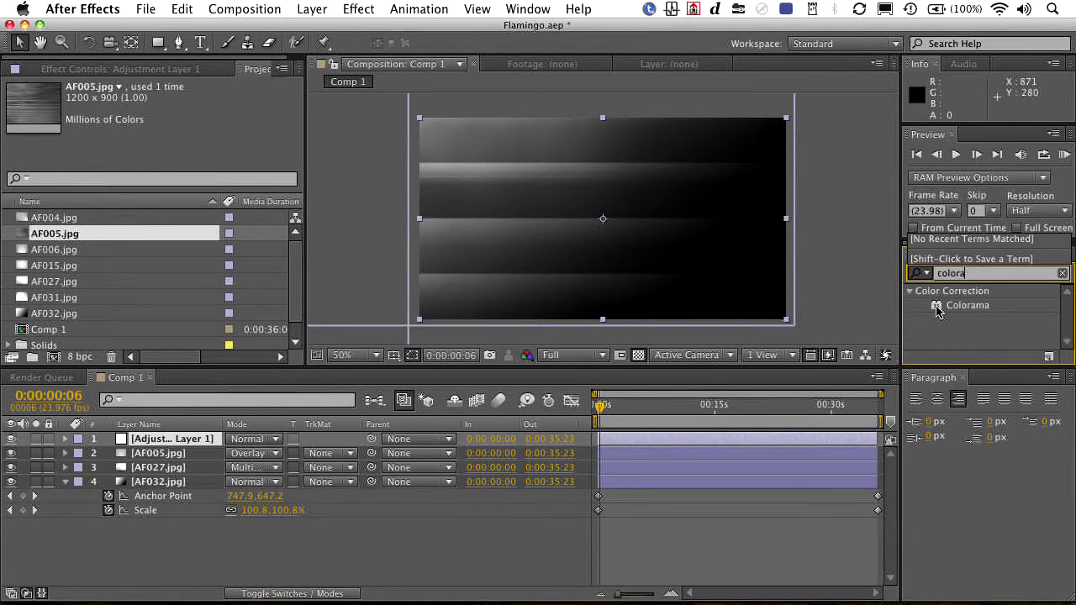
drag(937, 309, 694, 223)
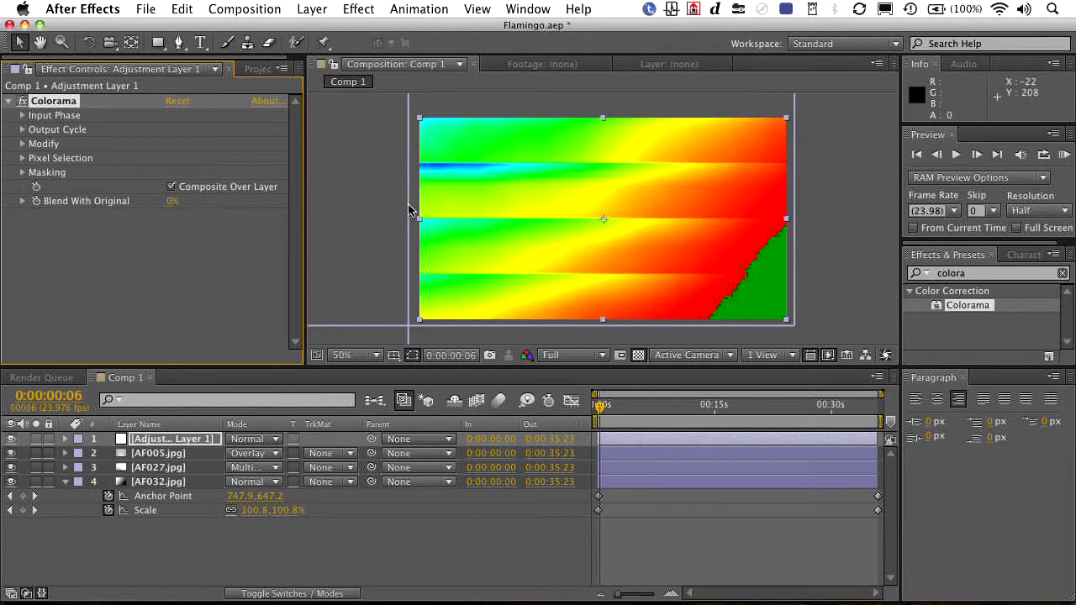
Try the Fire preset palette for Colorama's output cycle and replace it with Ramp Blue.
click(24, 130)
click(178, 142)
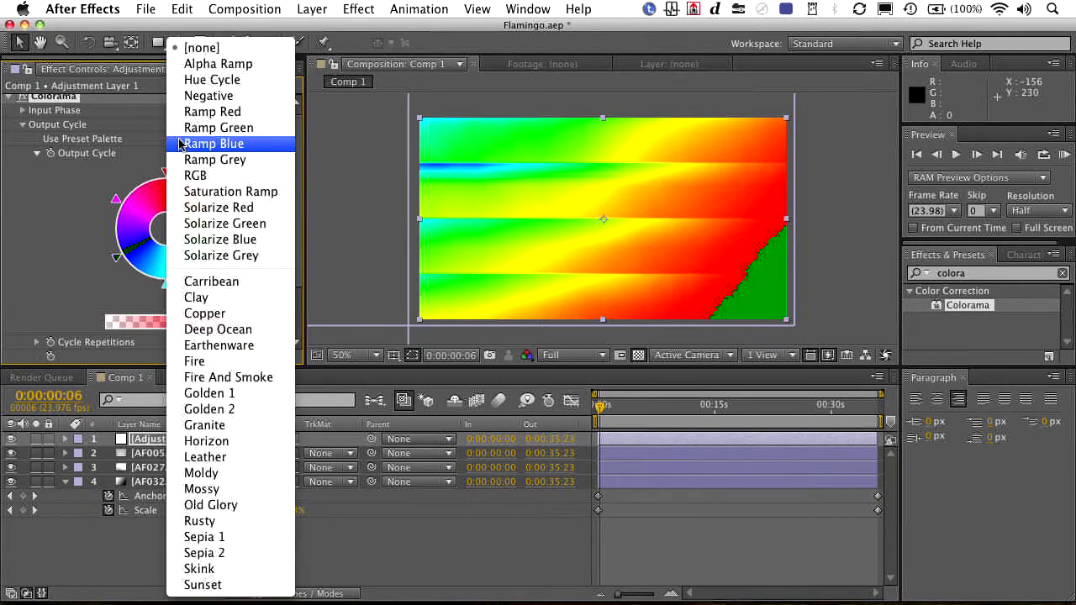
click(237, 366)
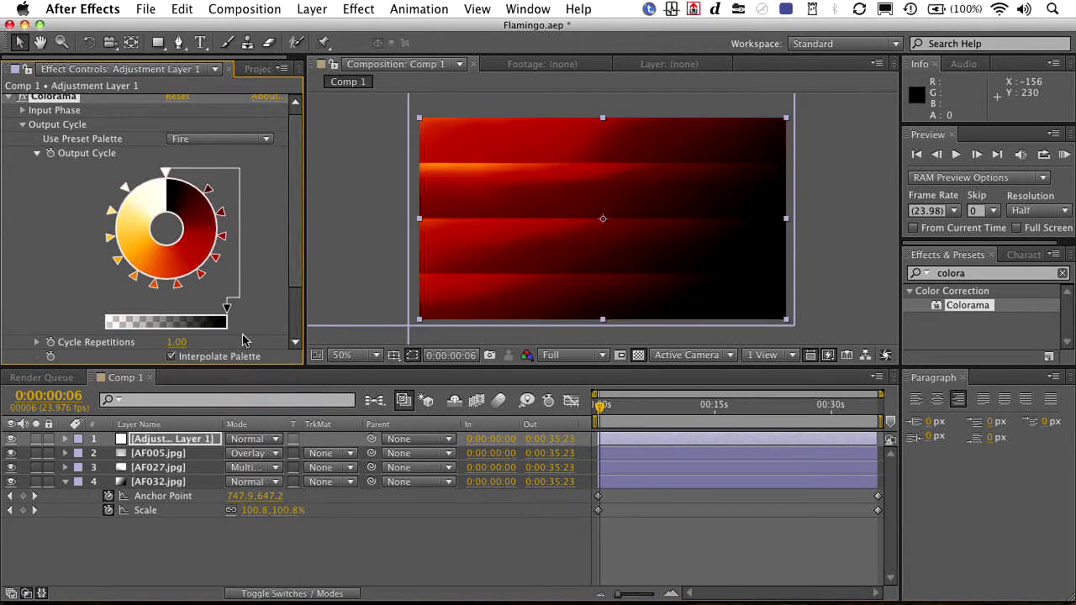
click(232, 137)
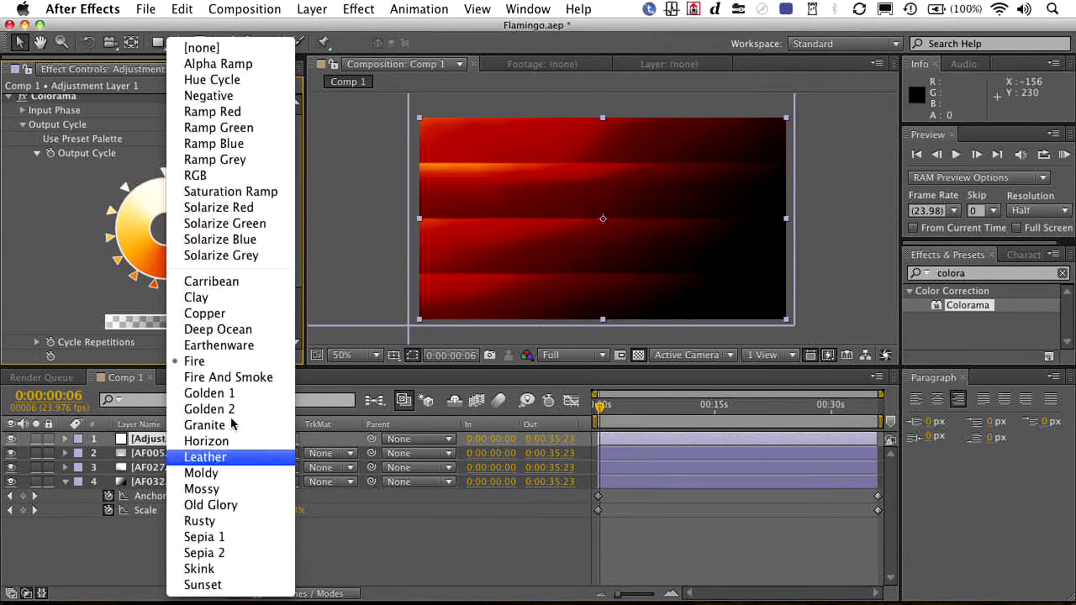
click(237, 143)
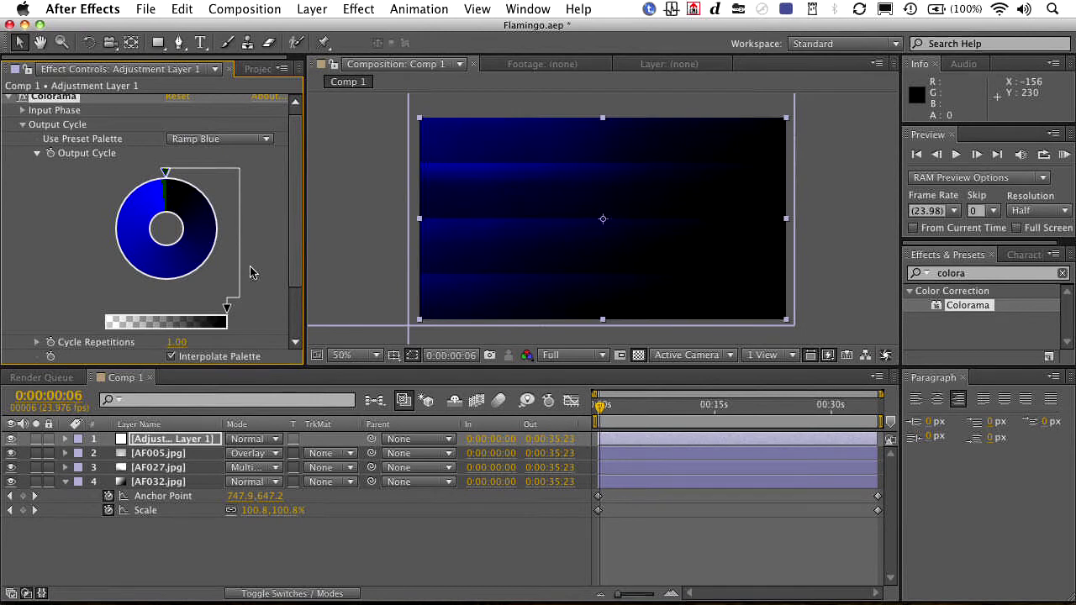
Cycle the Colorama adjustment layer forward through the darkening blending modes to Darker Color.
key(shift+equal)
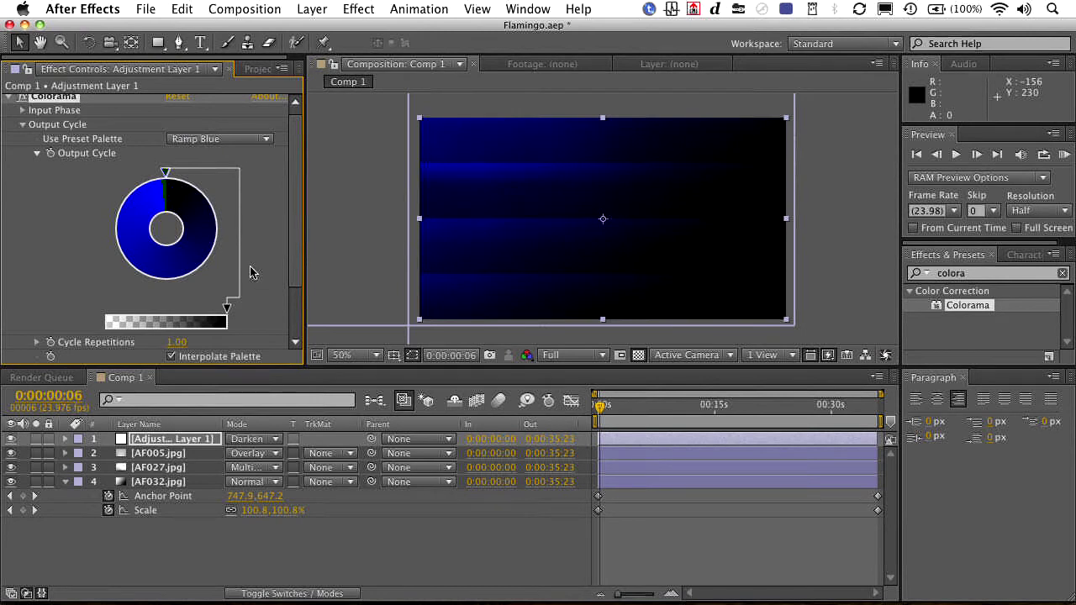
key(shift+equal)
key(shift+equal)
key(shift+equal)
key(shift+equal)
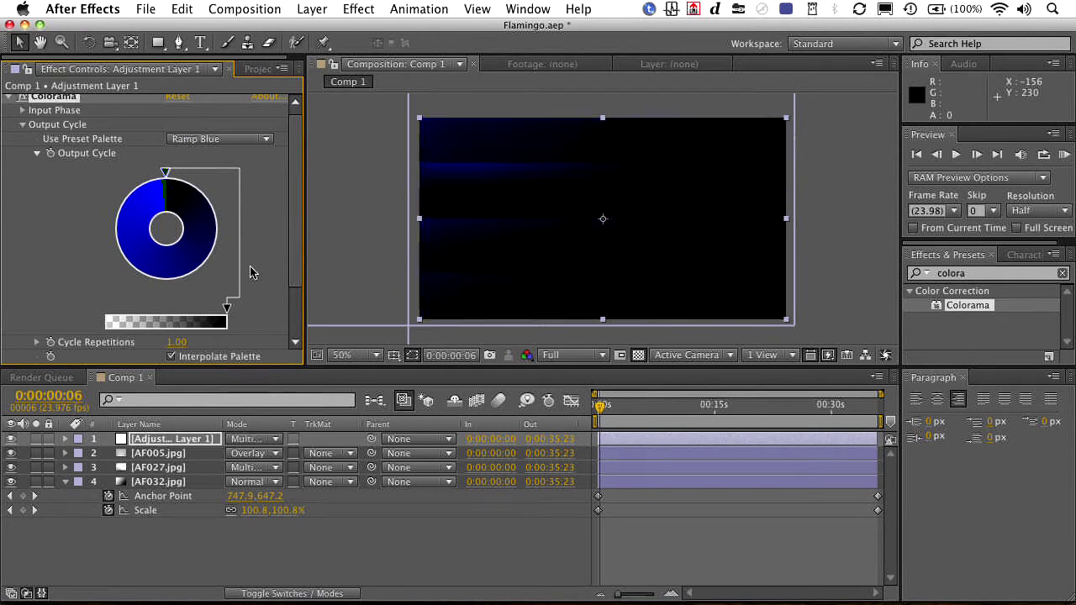
key(shift+equal)
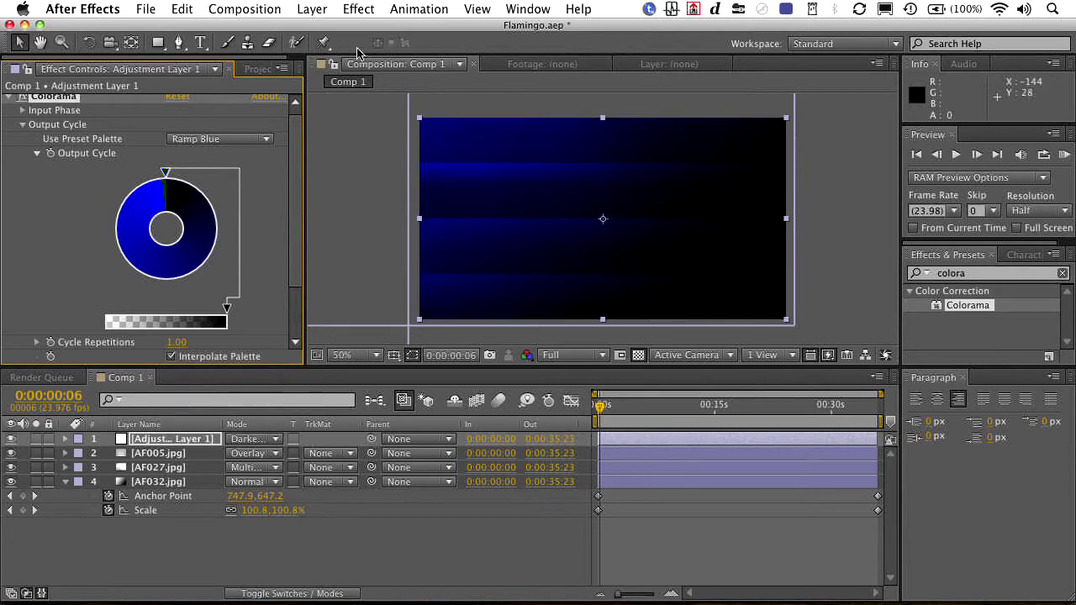
Add a second adjustment layer and place it directly beneath the Colorama adjustment layer.
click(311, 9)
mouse_move(311, 29)
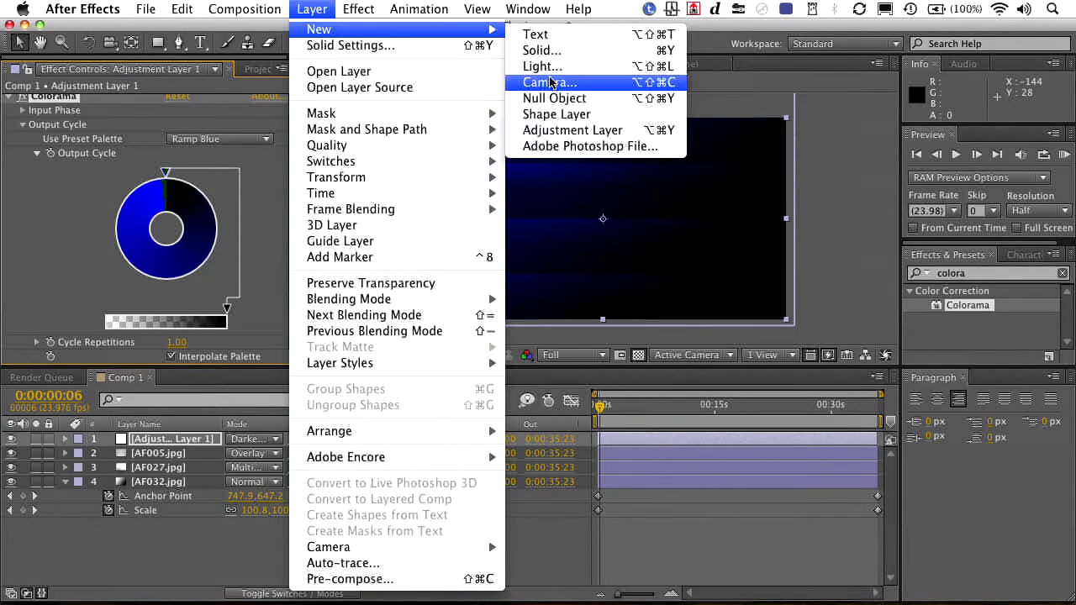
click(559, 130)
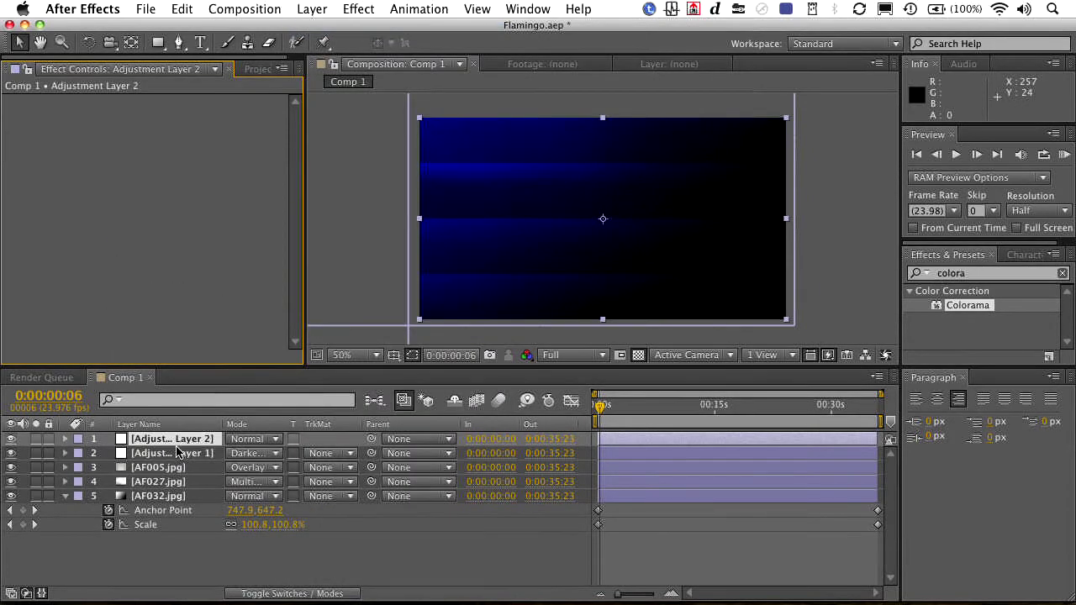
drag(174, 443, 174, 459)
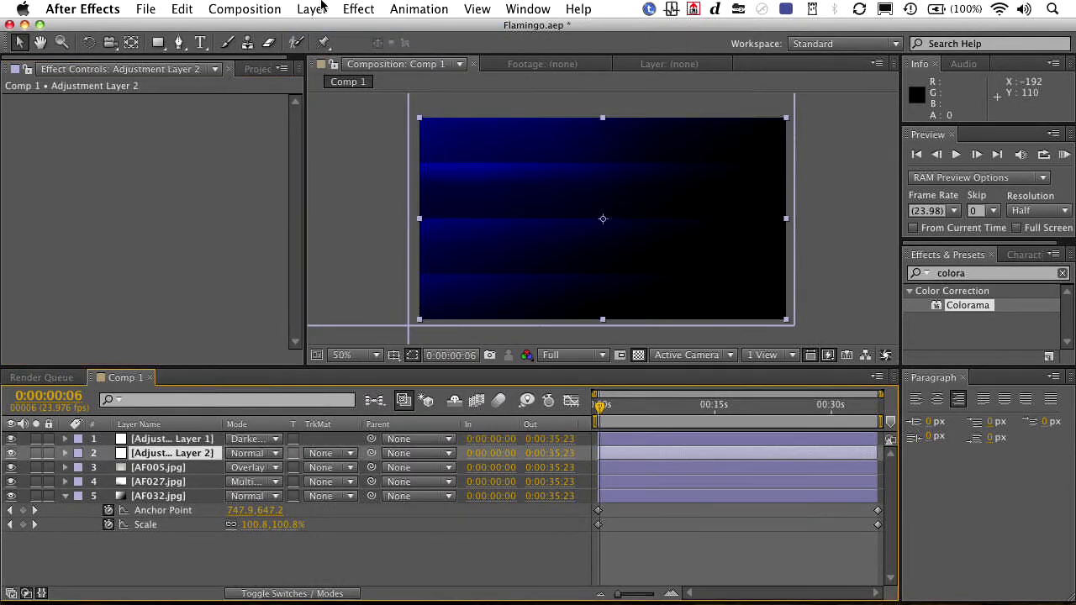
Apply Curves to the second adjustment layer, raise the darker tones, pull down the highlights, and preview the animation.
click(357, 8)
mouse_move(382, 141)
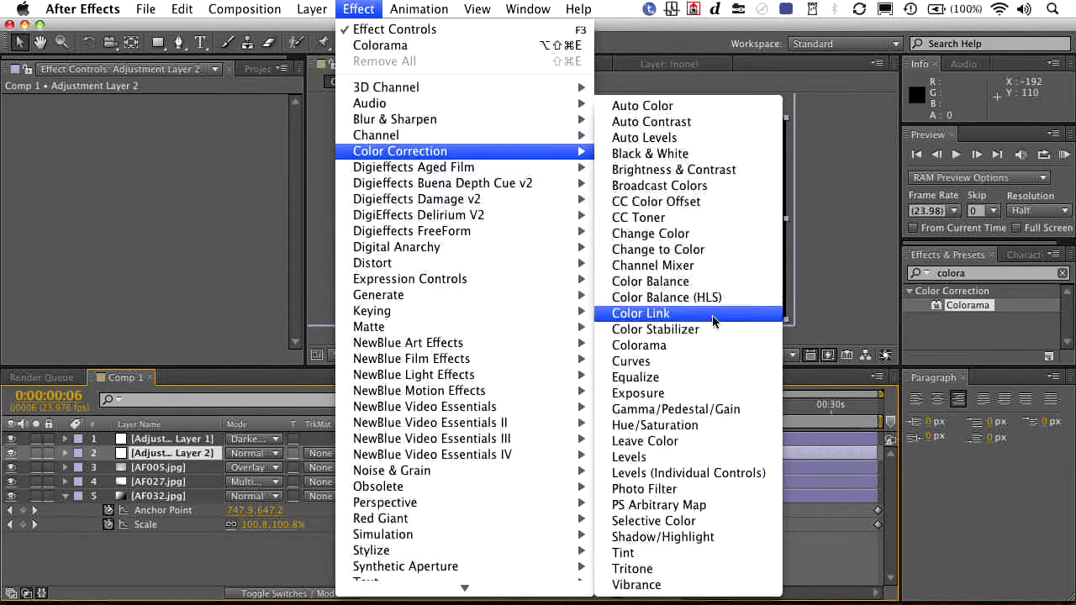
click(696, 361)
drag(109, 226, 95, 202)
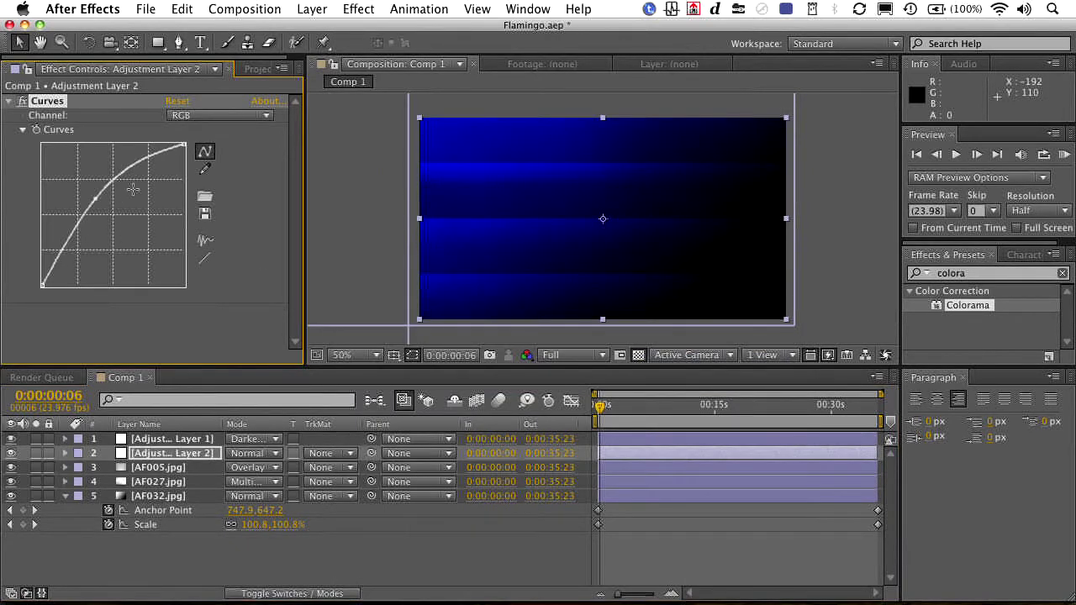
drag(154, 158, 160, 175)
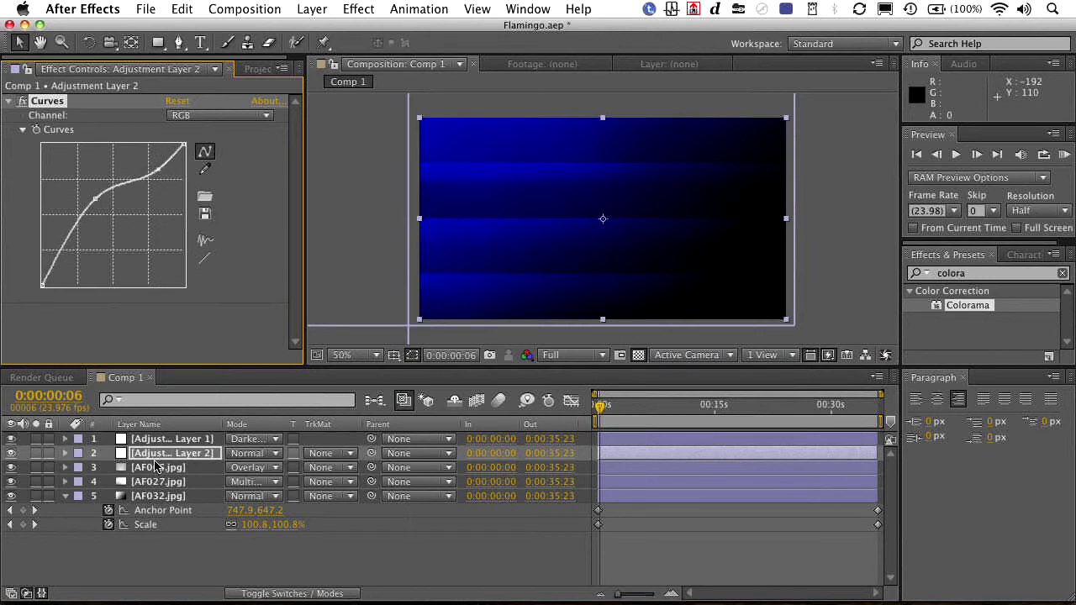
click(1064, 156)
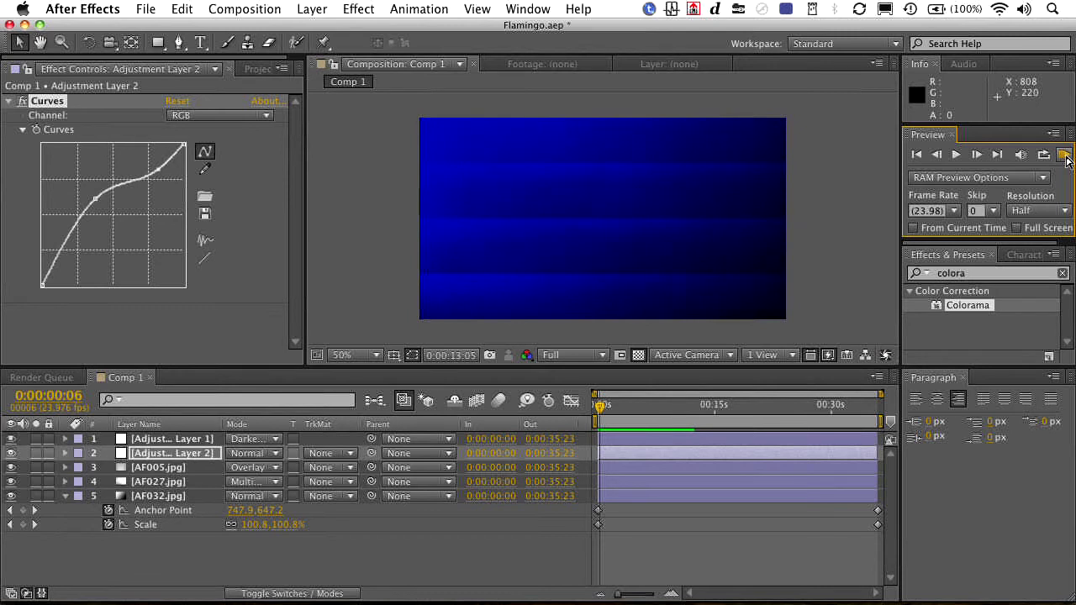
click(1064, 156)
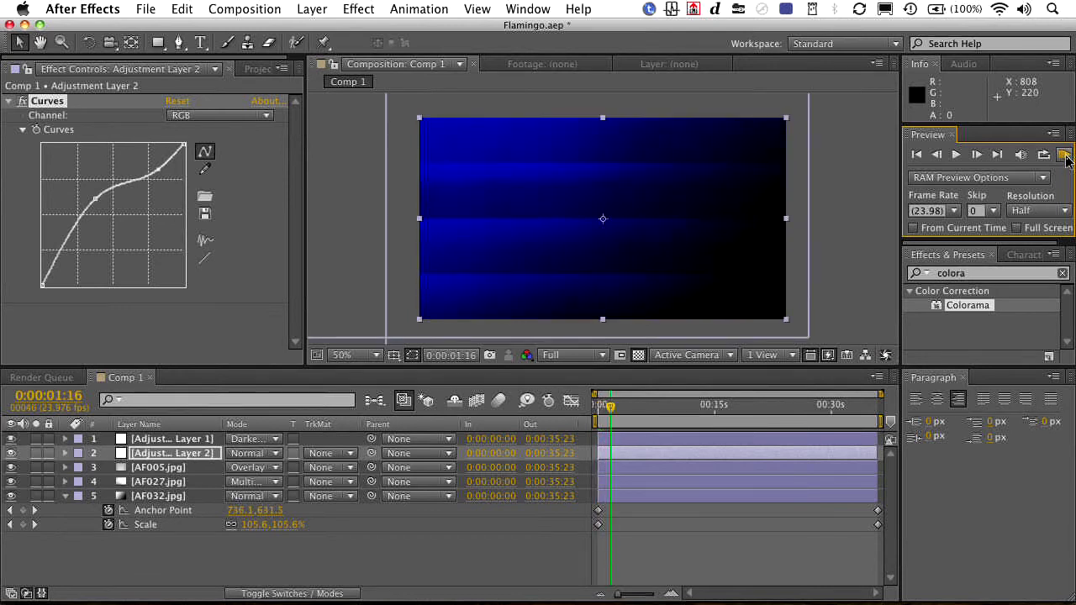
Set the Colorama adjustment layer's blending mode to Add and preview the animation.
click(247, 439)
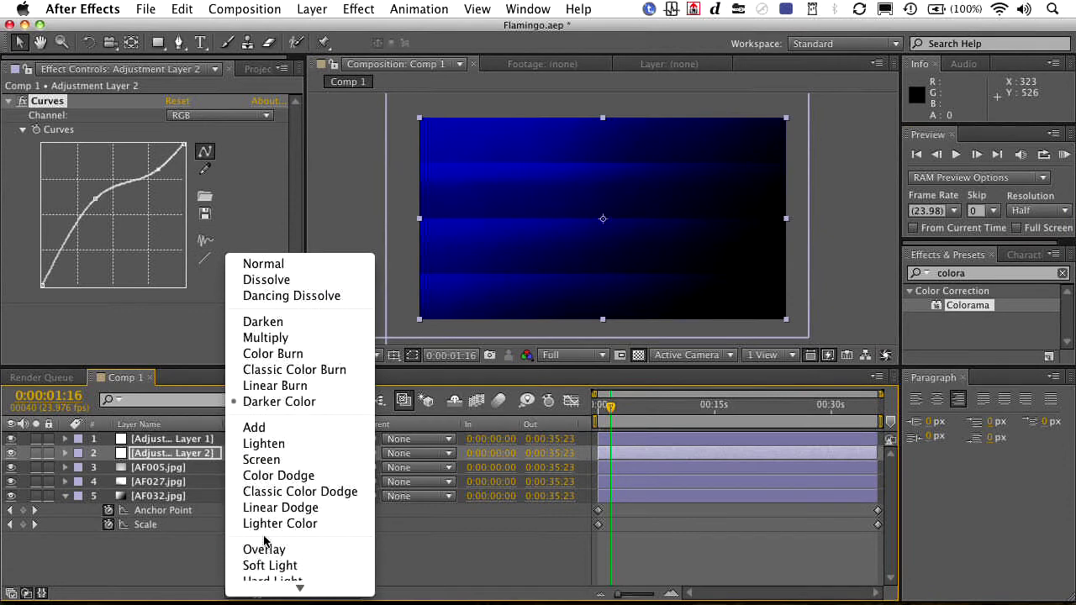
click(278, 427)
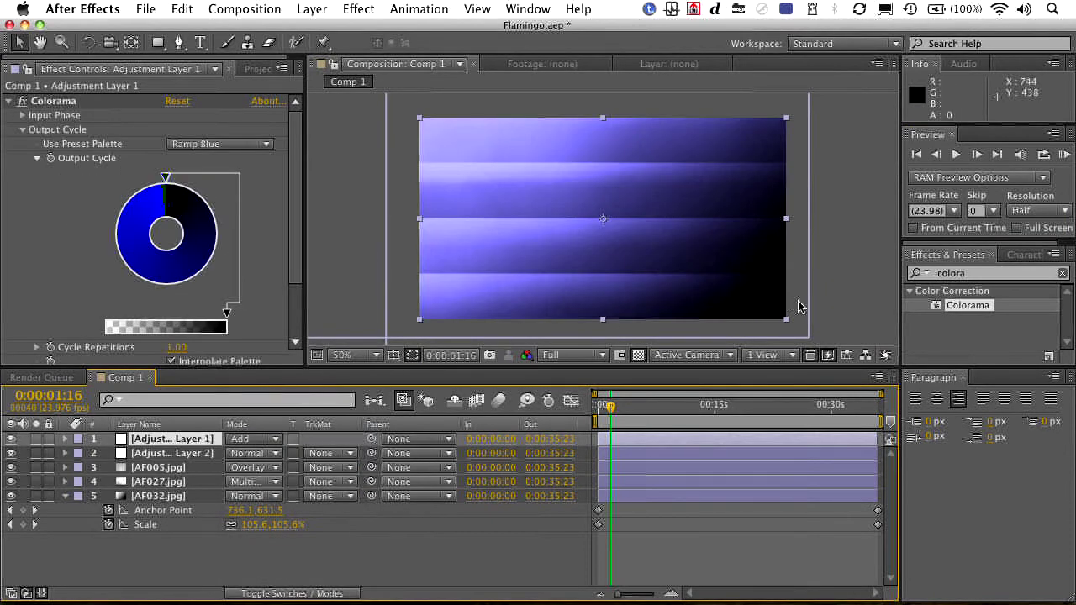
click(1060, 160)
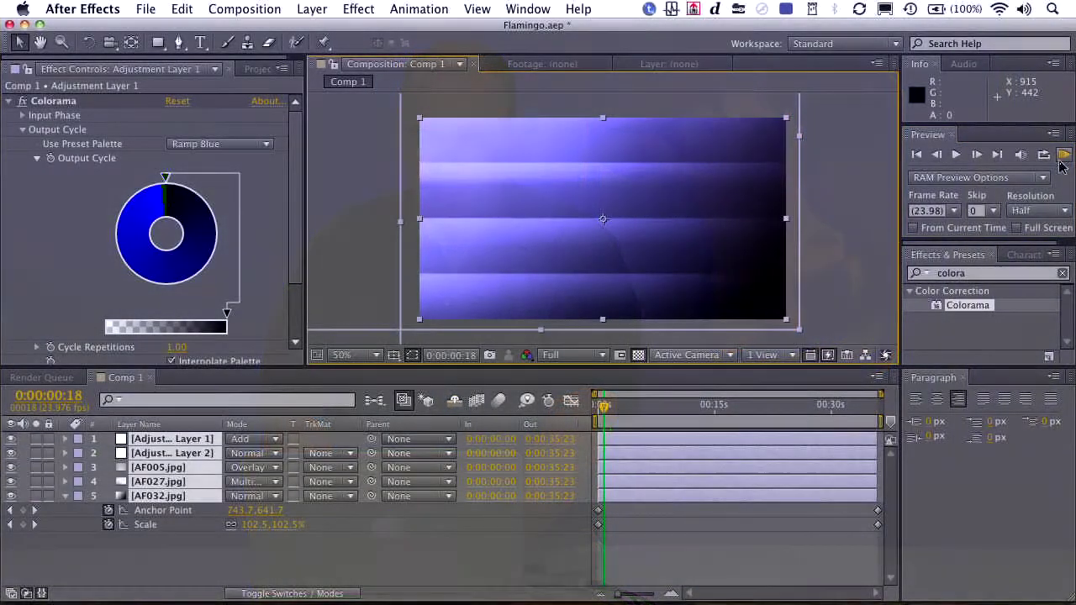
Pre-compose all five layers of Comp 1 into a new composition named BG Precomp, moving all attributes.
key(super+shift+c)
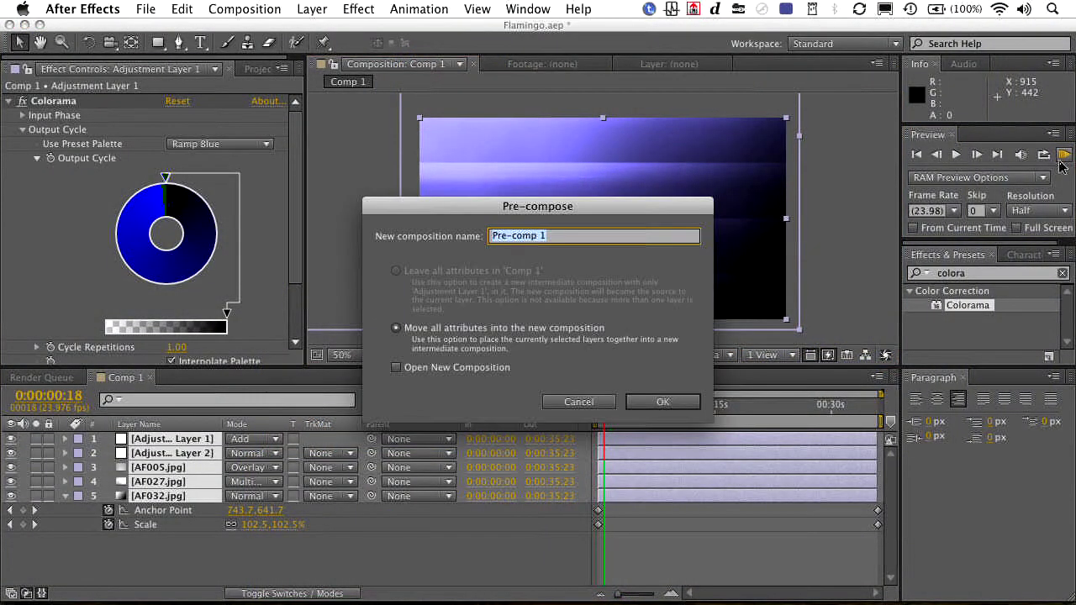
text(BG)
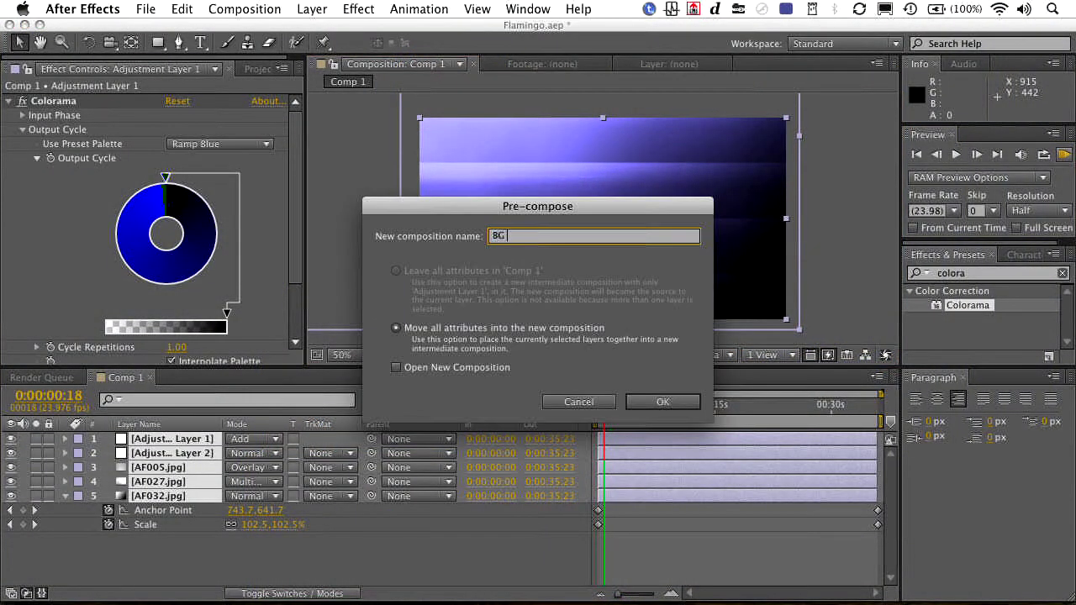
key(Return)
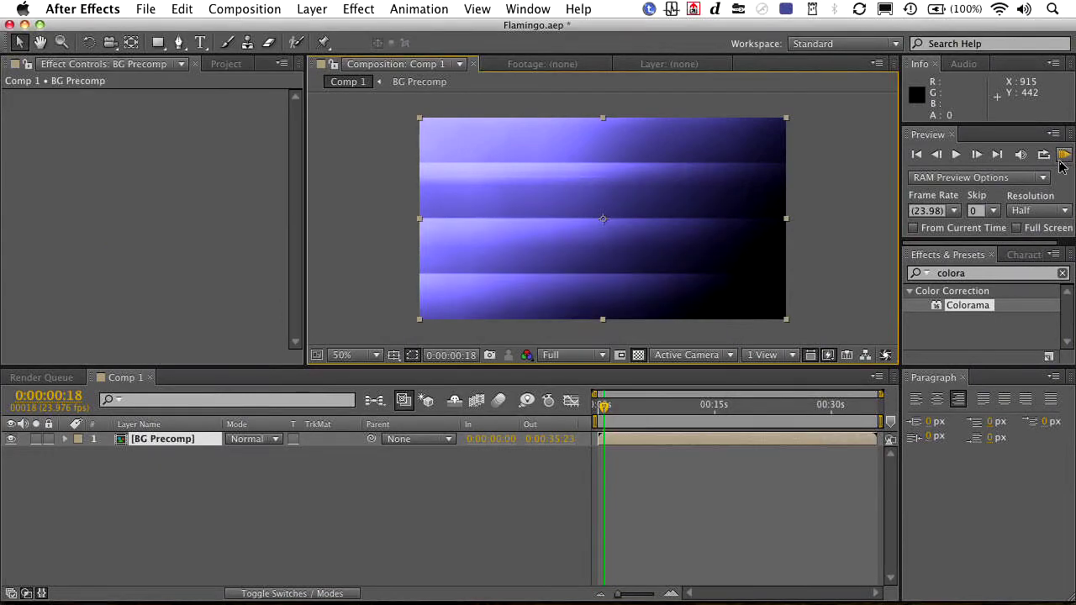
Set the duration of Comp 1 to 30 seconds in its composition settings.
key(super+k)
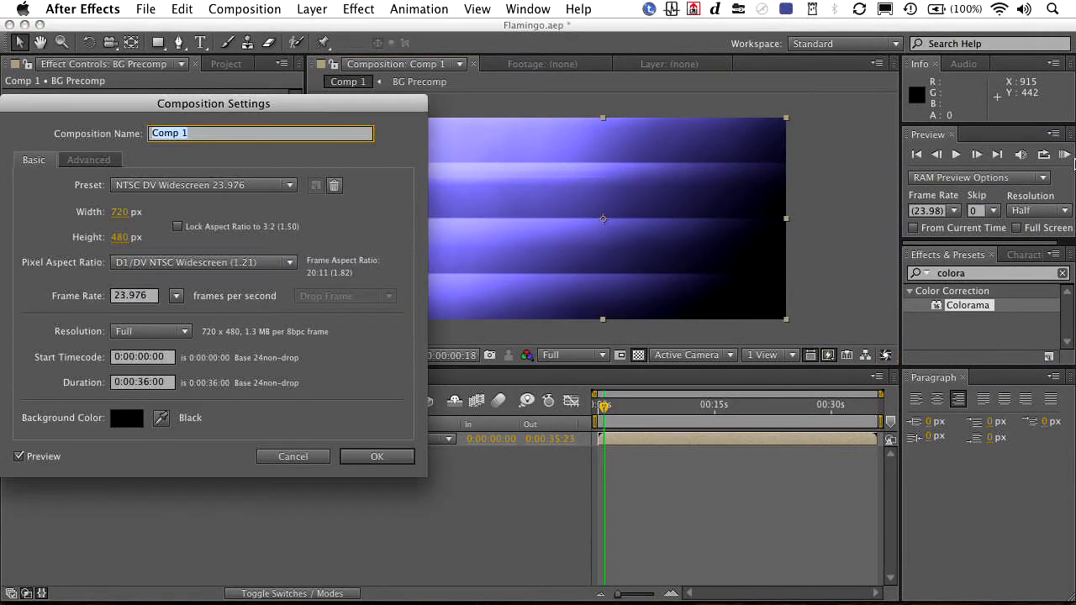
key(Tab)
key(Tab)
key(Tab)
key(Tab)
key(Tab)
key(Tab)
key(Tab)
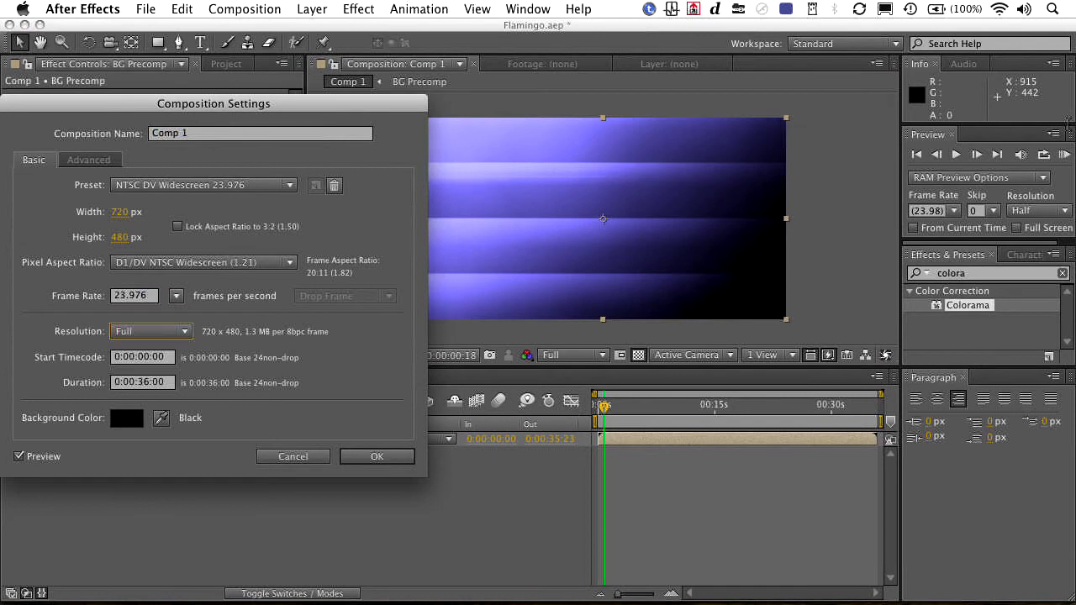
text(30)
key(Return)
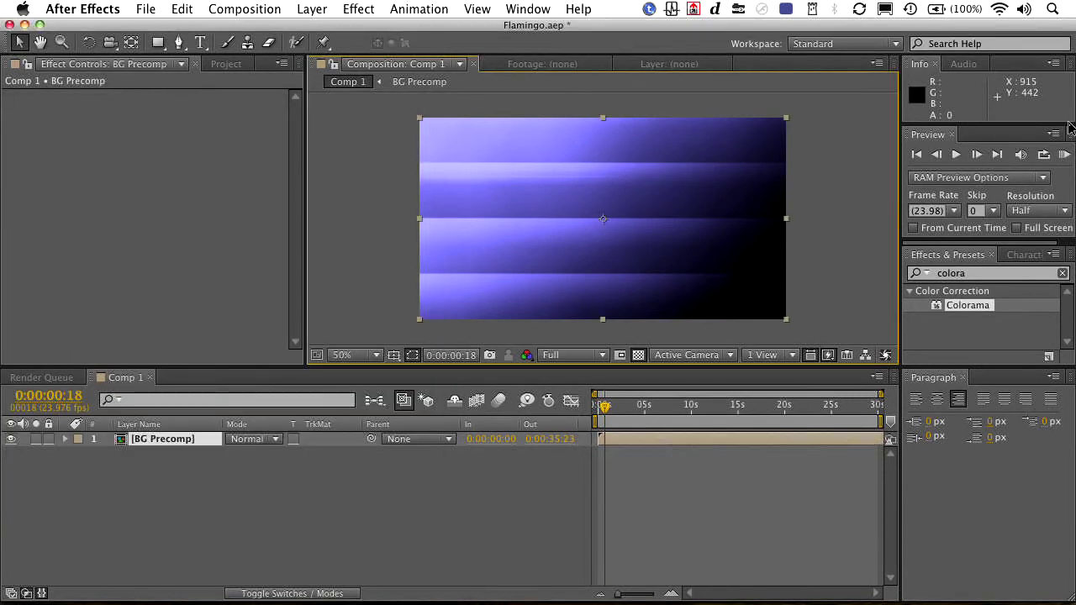
Split the BG Precomp layer at 0:00:15:12.
click(742, 408)
click(183, 9)
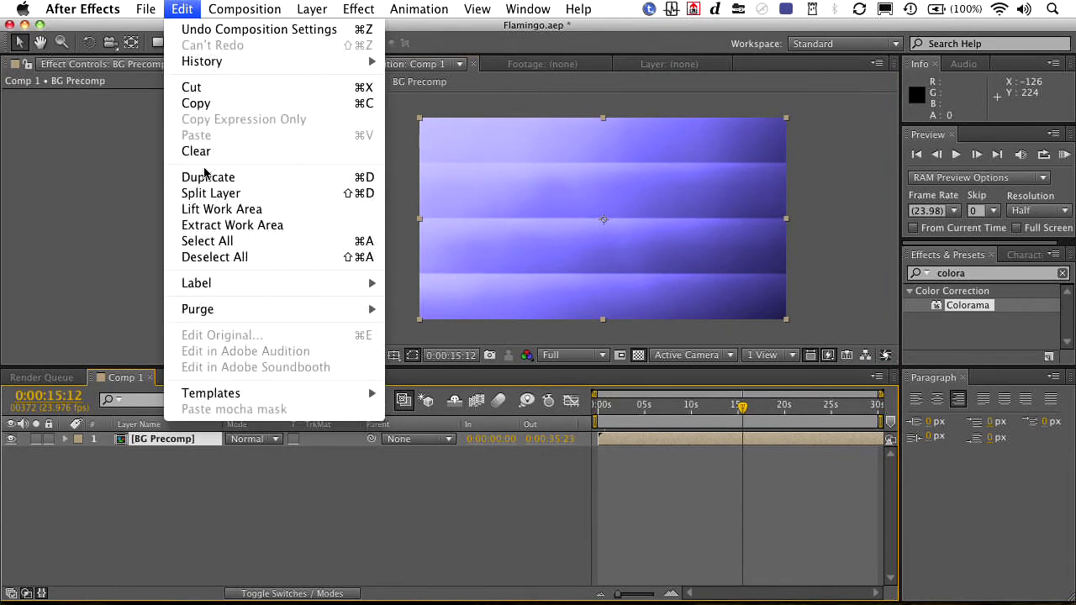
click(206, 193)
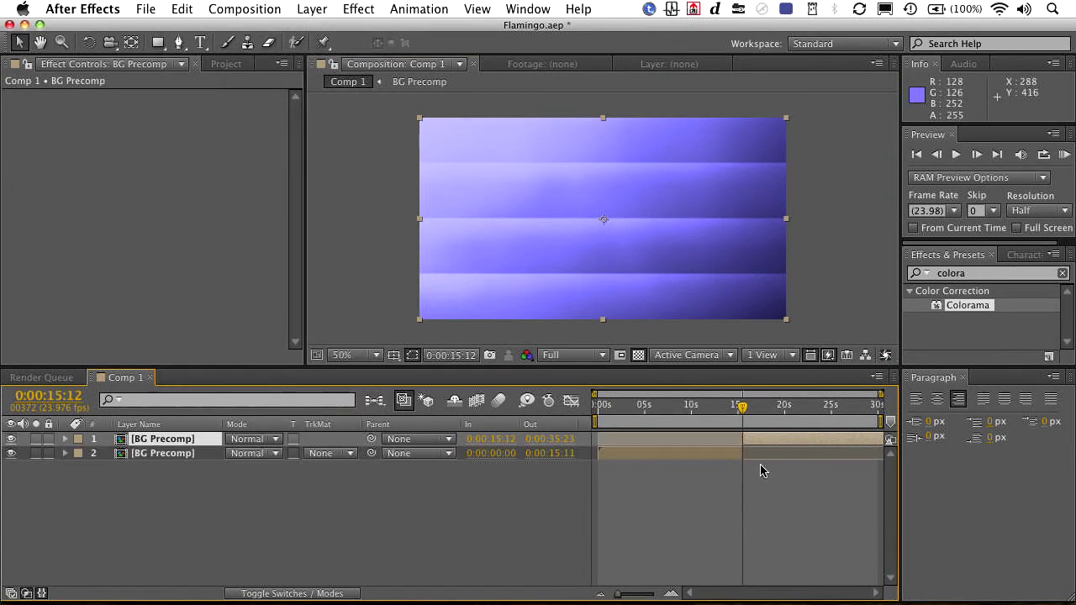
Shift the later BG Precomp segment to start at 0:00:00:00 and the earlier segment to end at 0:00:29:23.
click(592, 414)
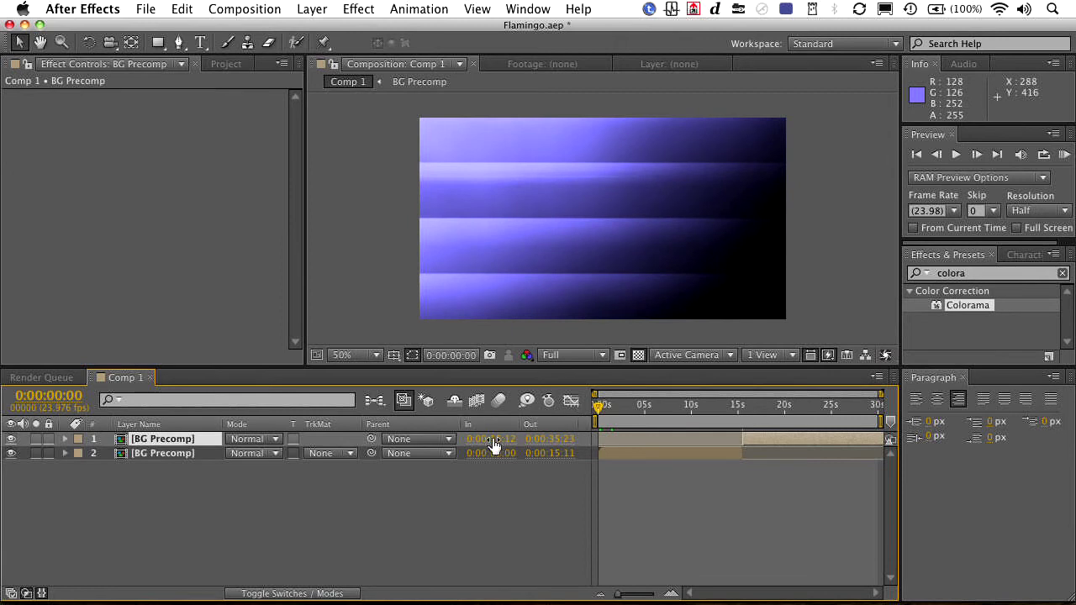
key(bracketleft)
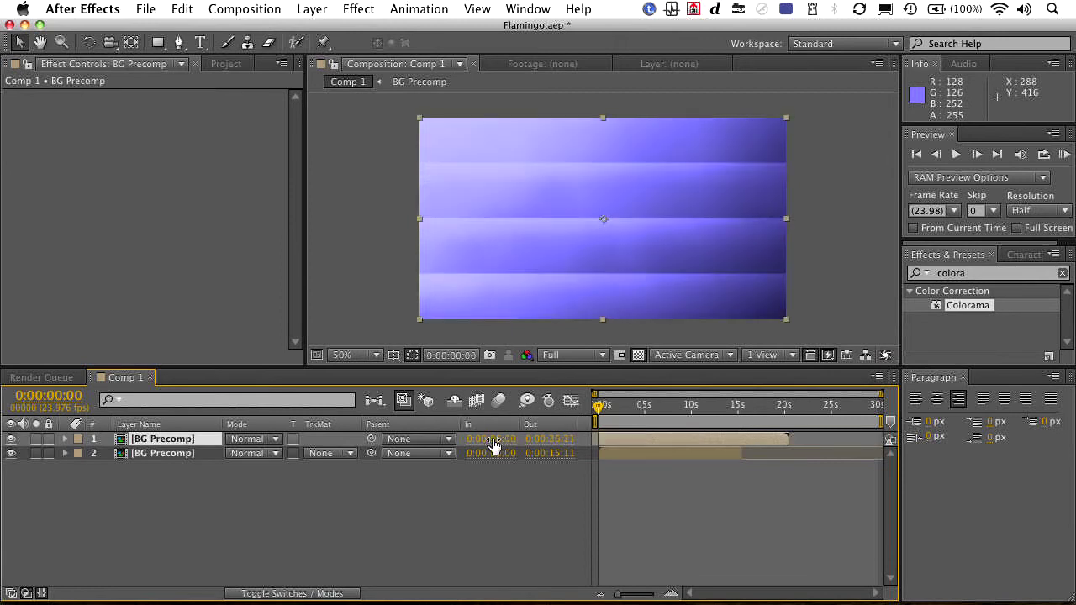
click(875, 408)
click(191, 455)
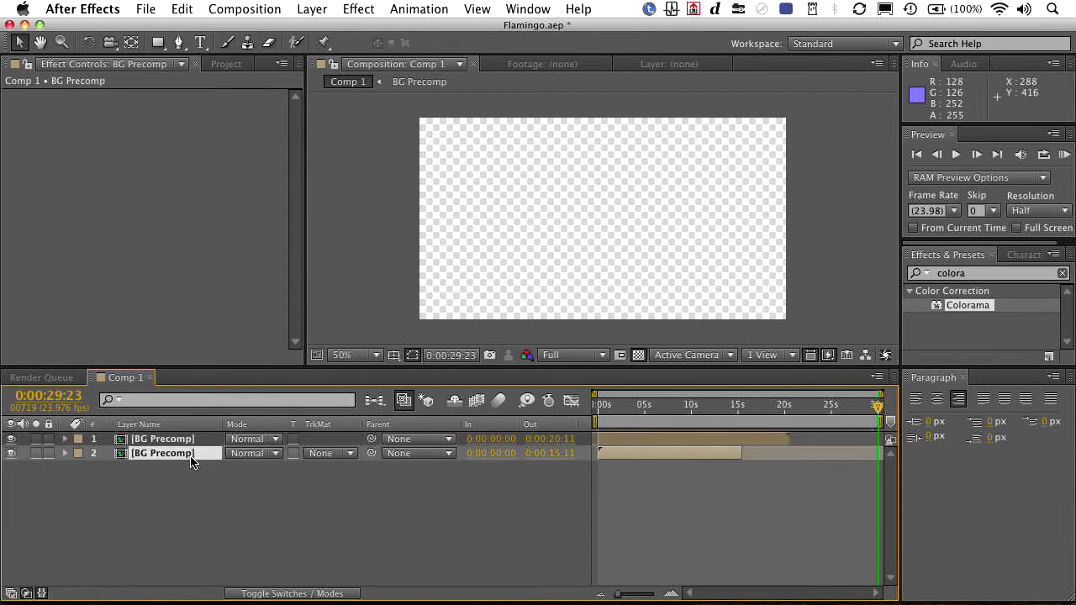
key(bracketright)
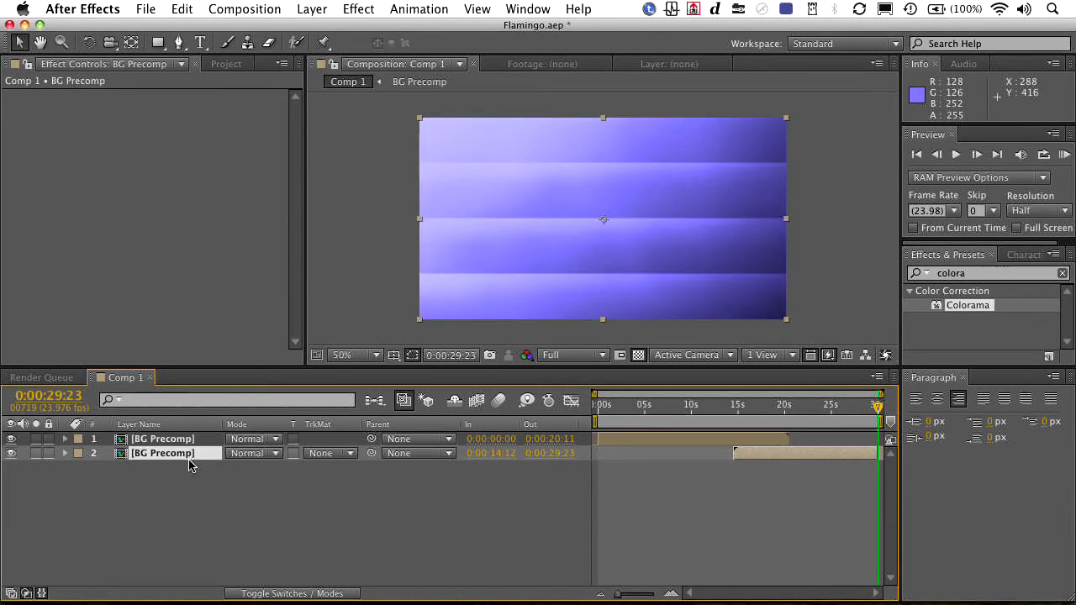
Keyframe the upper BG Precomp layer's opacity from 100% at 0:00:14:12 to 0% at its out point, and preview the crossfade.
click(156, 438)
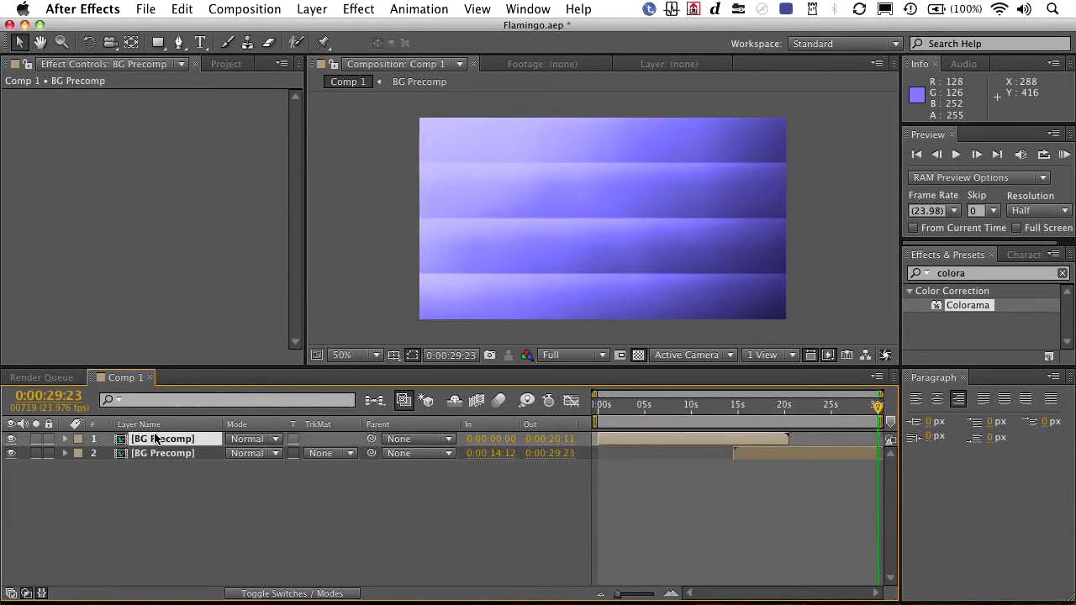
key(o)
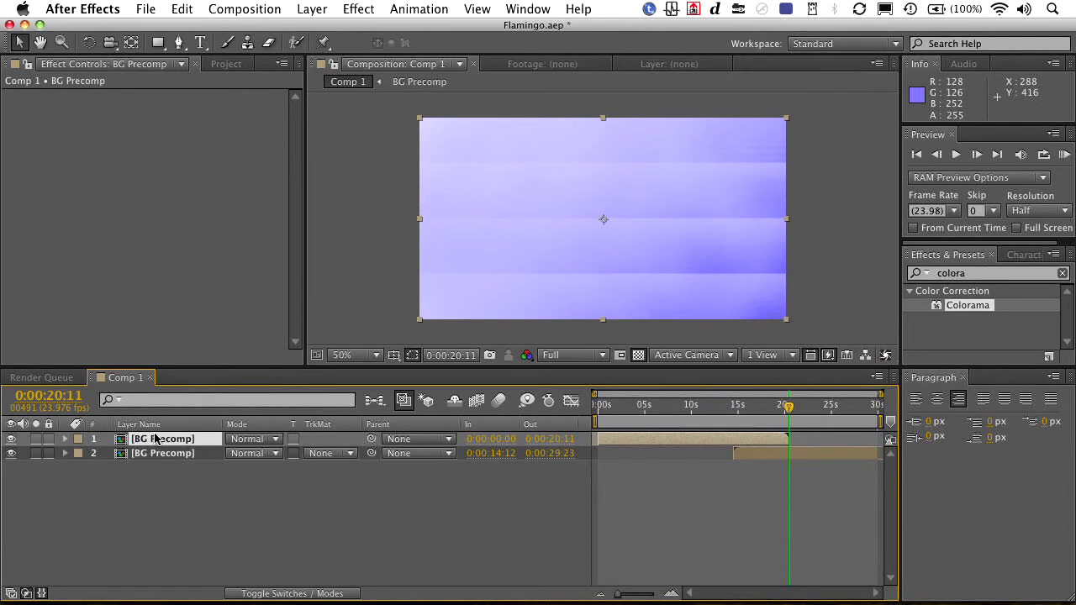
key(t)
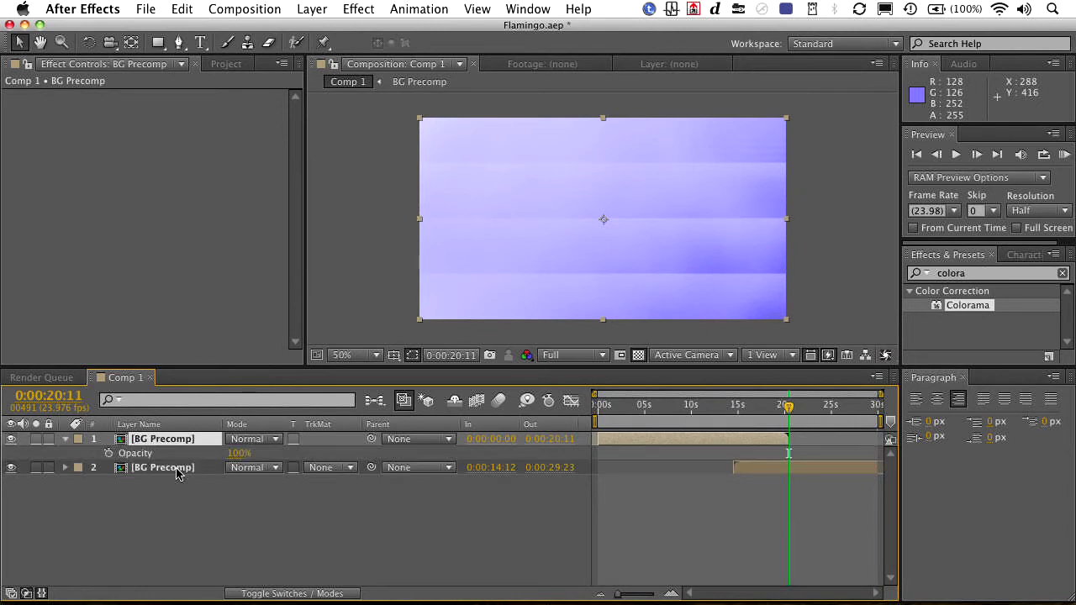
click(109, 453)
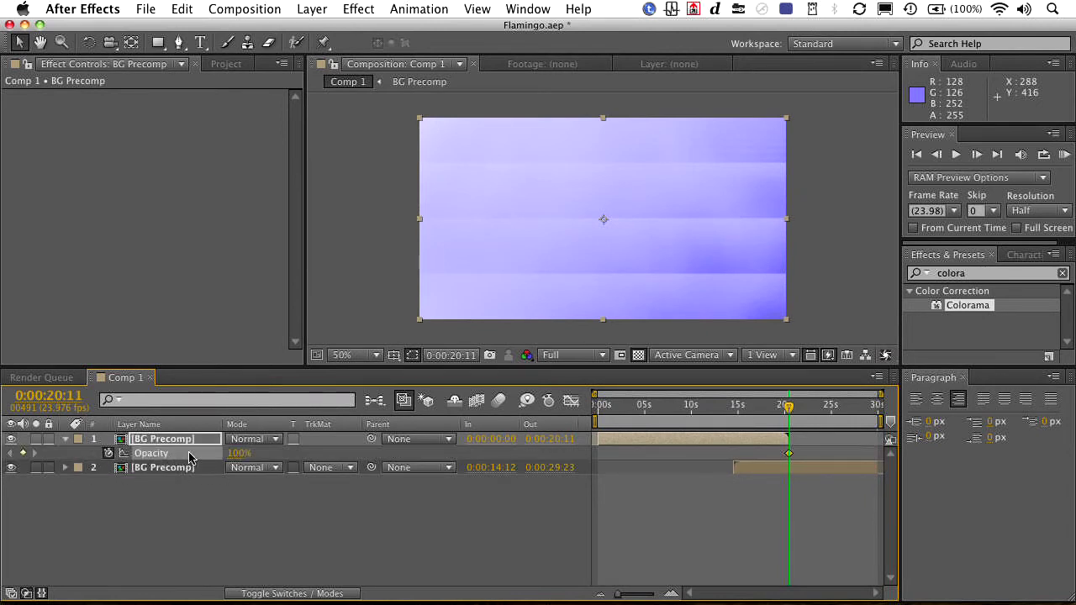
drag(237, 454, 168, 466)
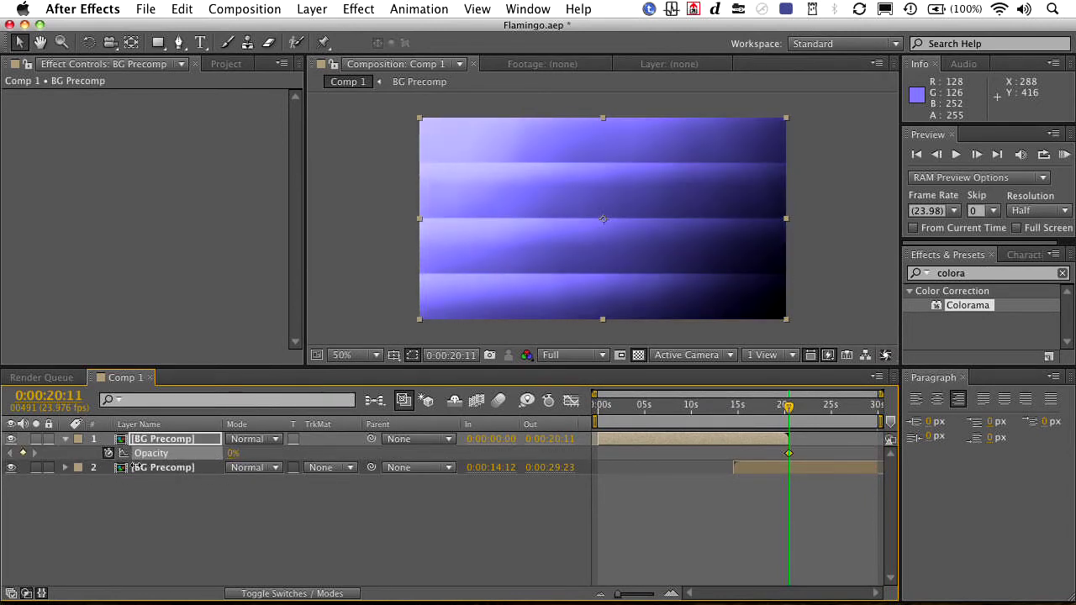
drag(732, 424, 741, 421)
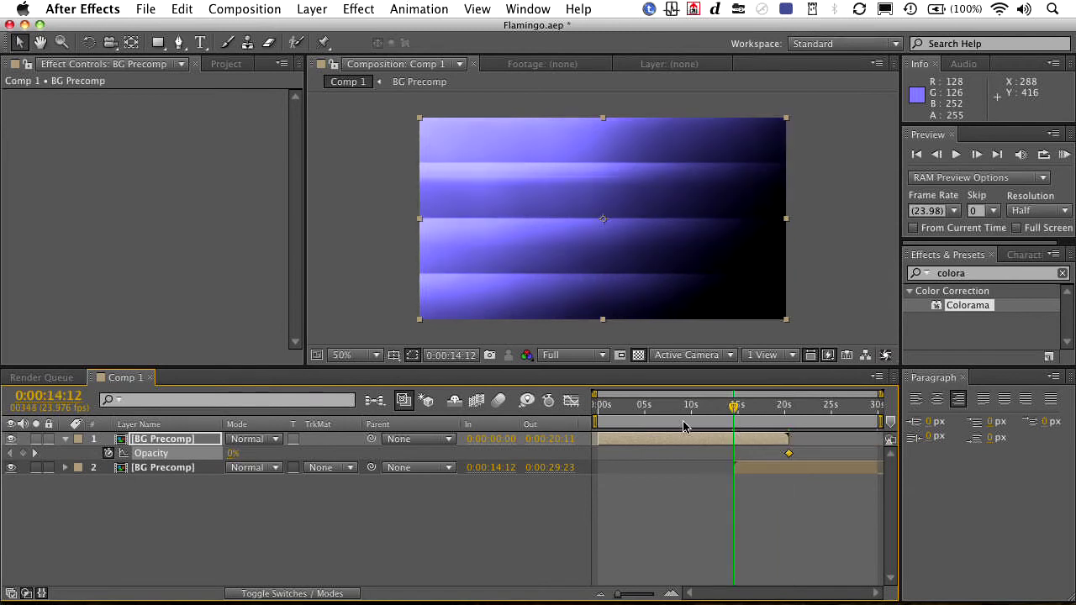
drag(234, 453, 372, 481)
key(KP_0)
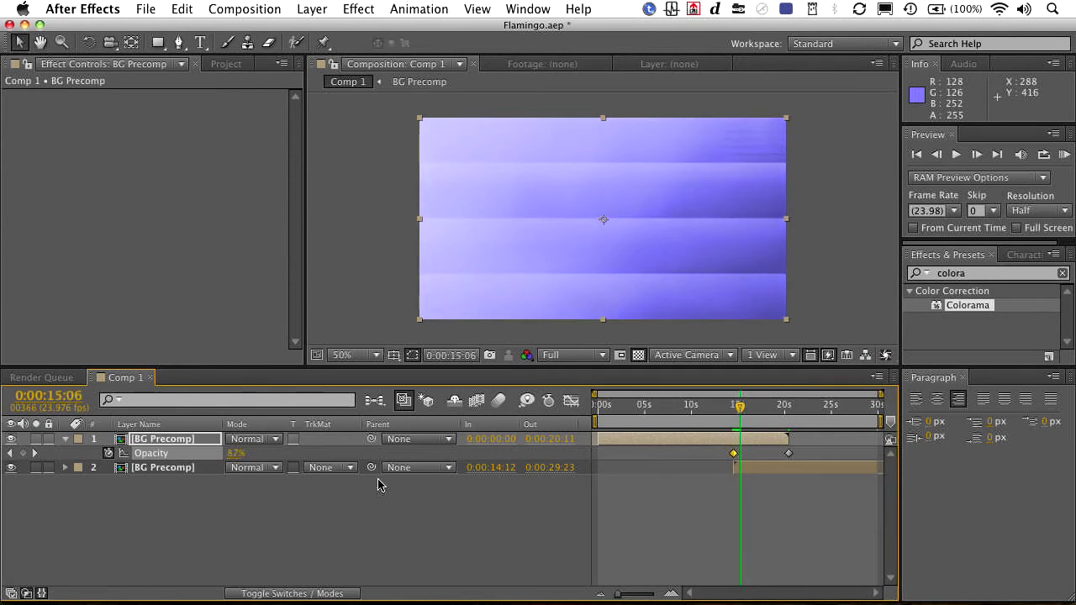
Return to the start of Comp 1 at 0:00:00:00 and add a new adjustment layer above both BG Precomp layers.
click(605, 423)
drag(604, 423, 594, 424)
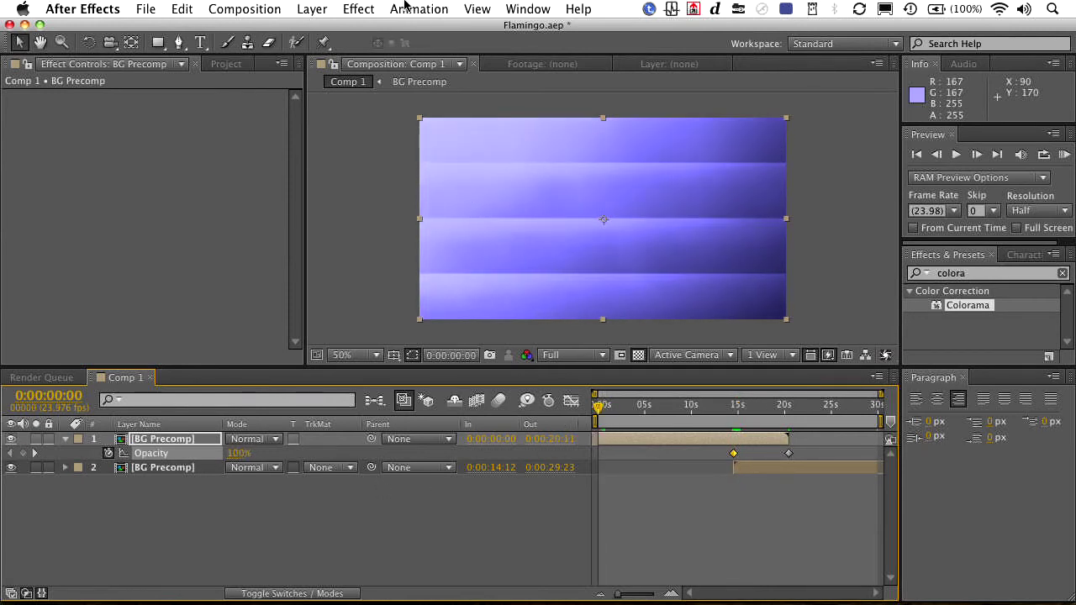
click(324, 6)
mouse_move(319, 28)
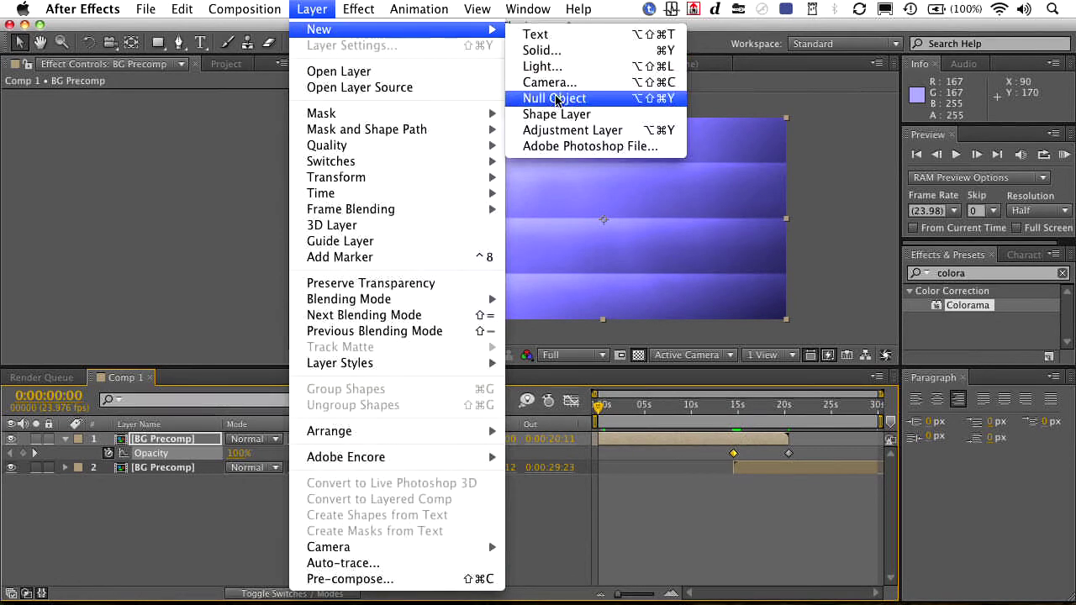
click(554, 130)
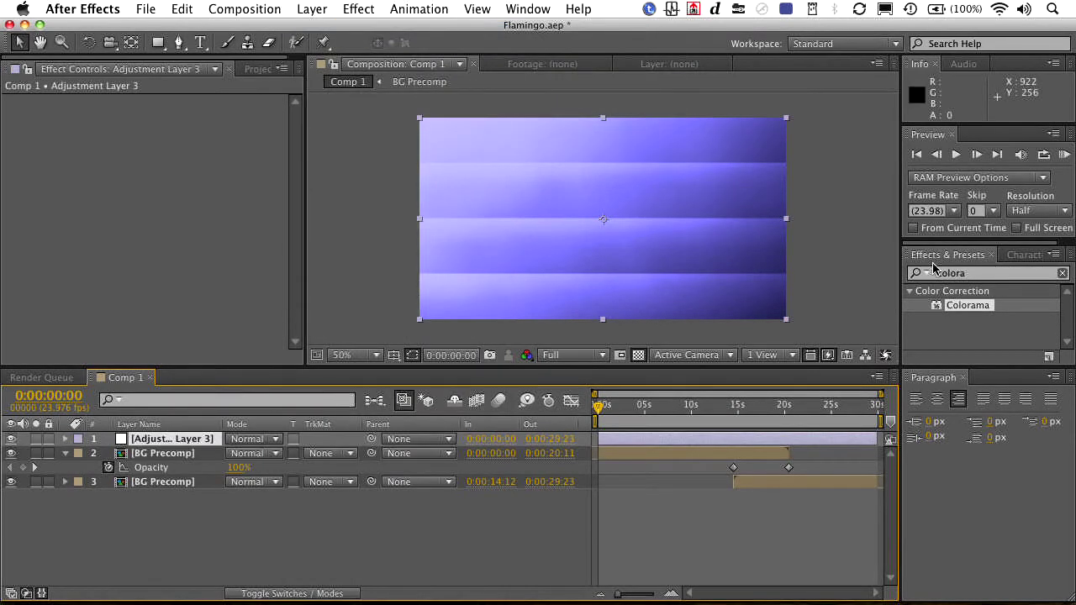
Search the effects for "blur" and apply CC Radial Fast Blur to the adjustment layer.
click(954, 277)
double_click(954, 276)
text(blur)
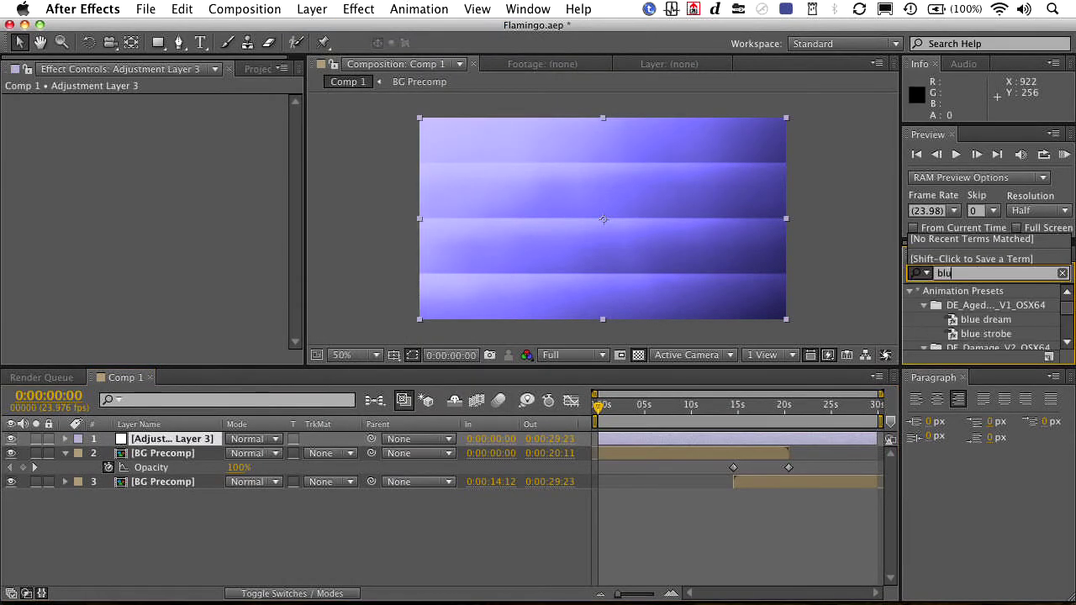
click(910, 292)
scroll(938, 313, down, 3)
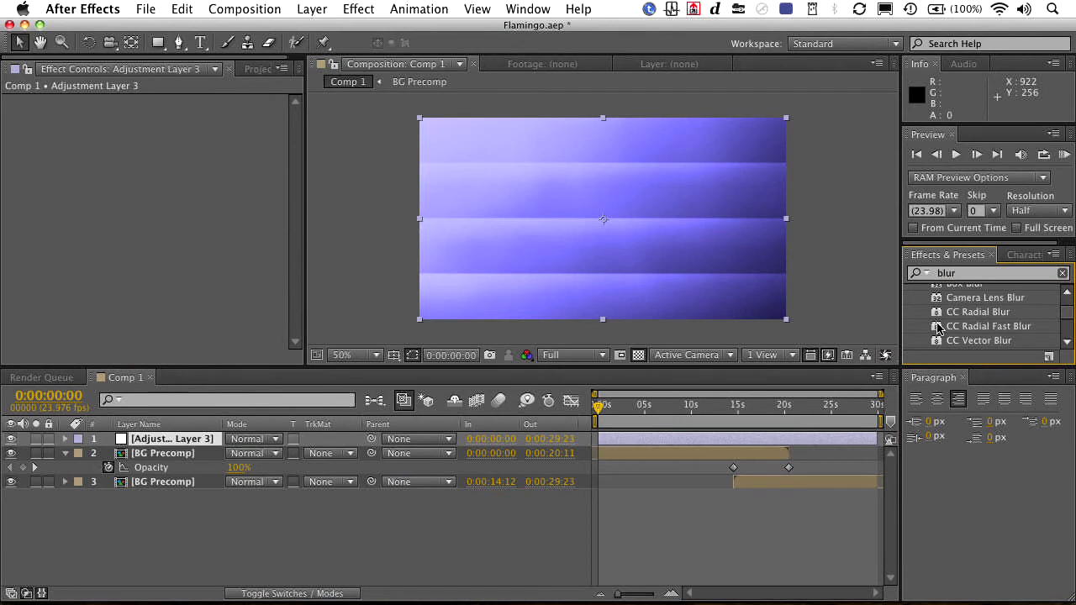
drag(967, 326, 754, 273)
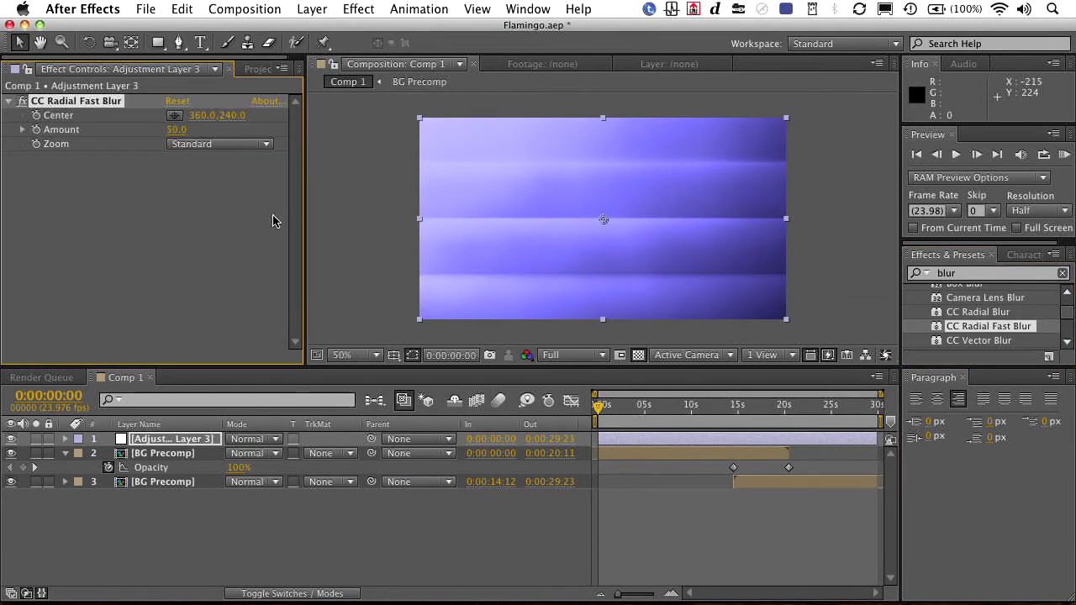
Set the CC Radial Fast Blur amount to 74 and its zoom mode to Darkest.
drag(175, 130, 217, 139)
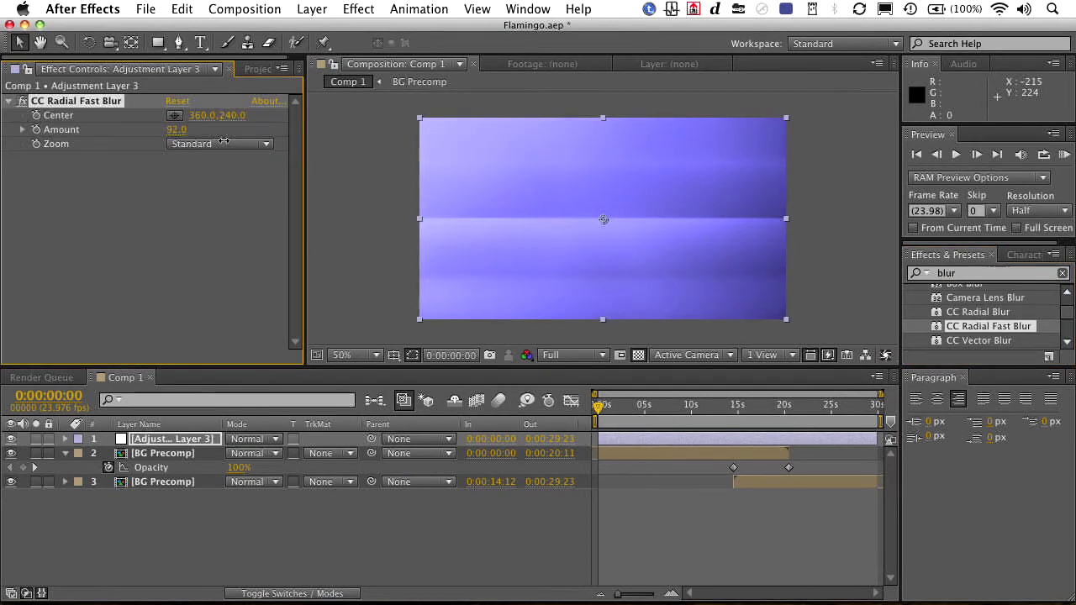
click(203, 144)
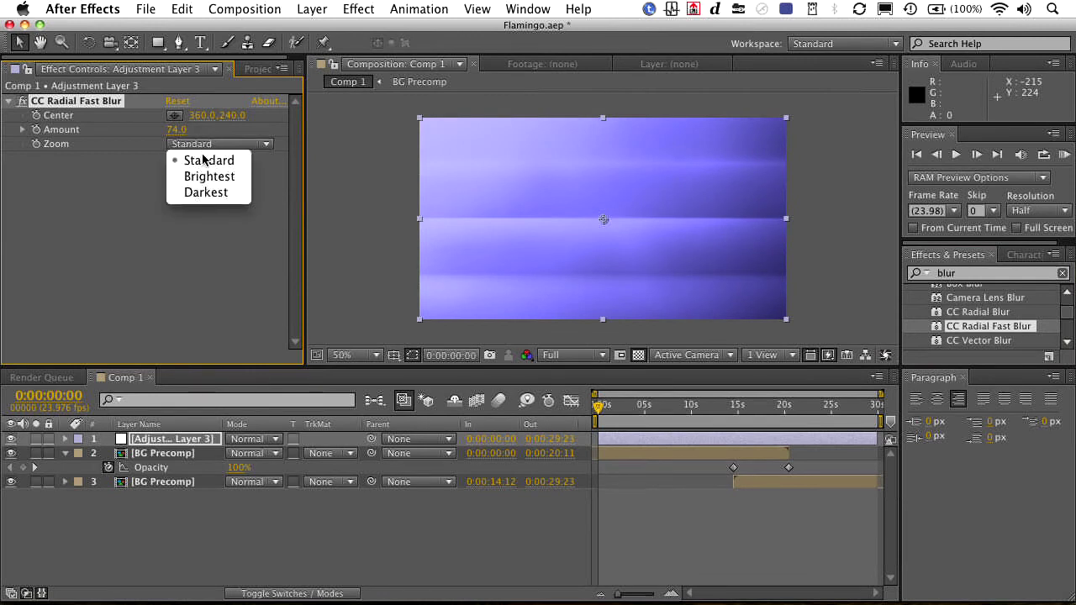
click(202, 193)
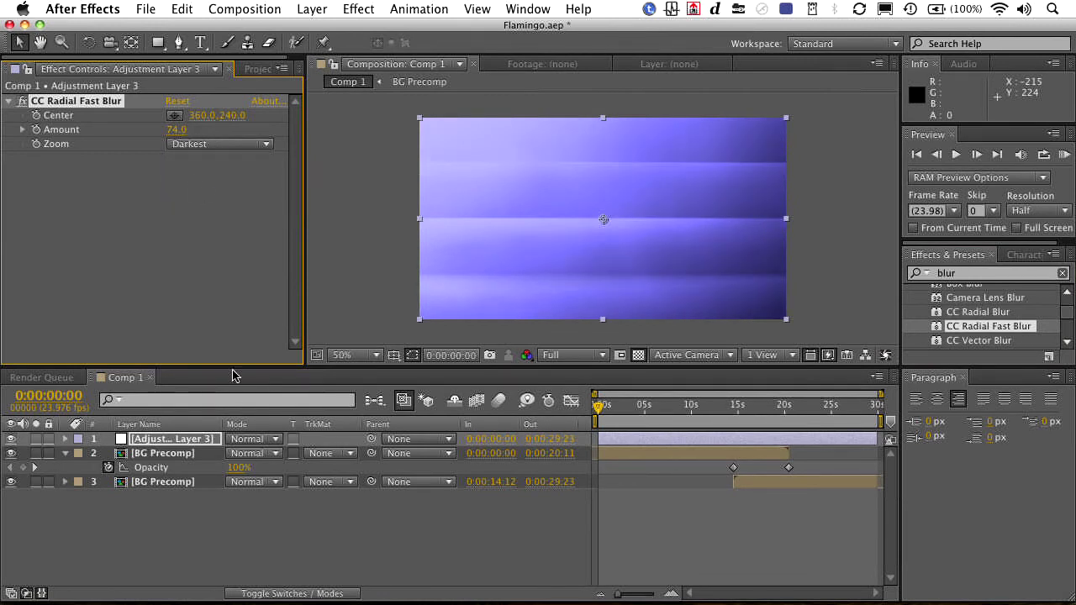
Set the adjustment layer's blending mode to Multiply and start a RAM preview of the comp.
click(253, 439)
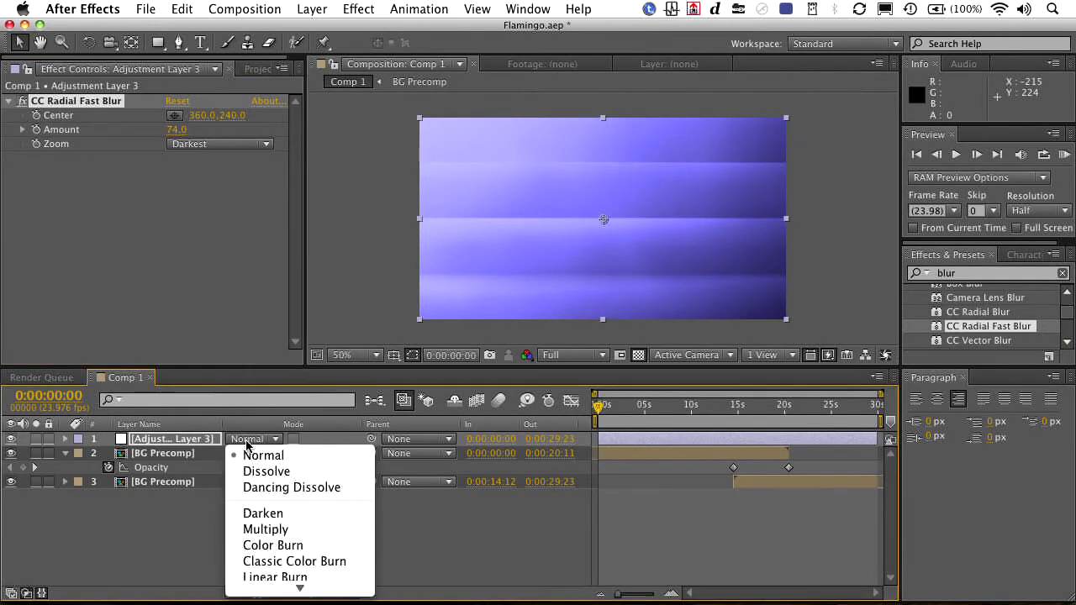
click(253, 530)
click(1068, 158)
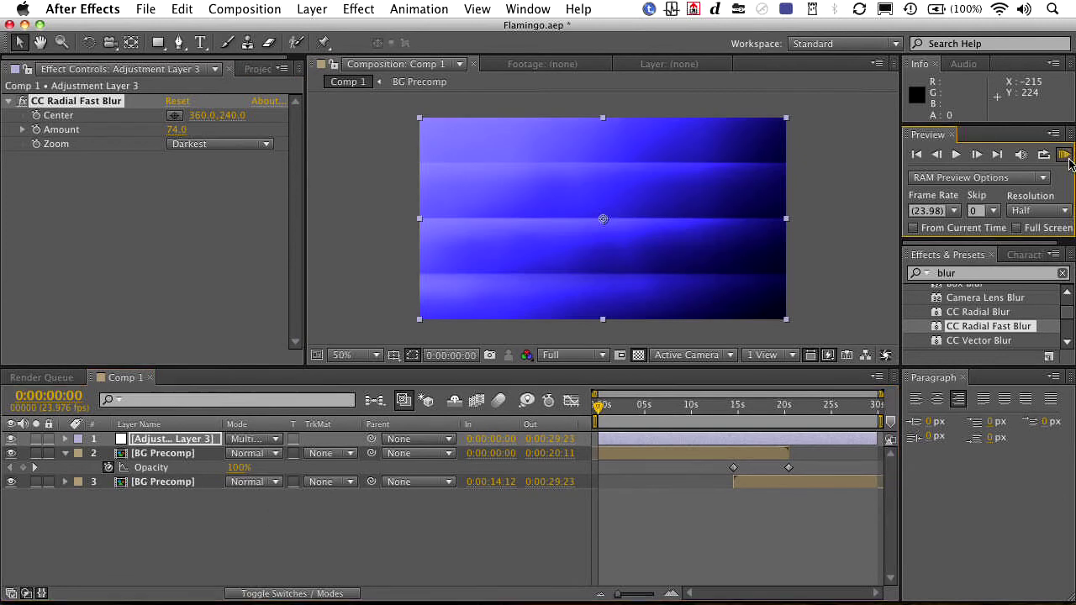